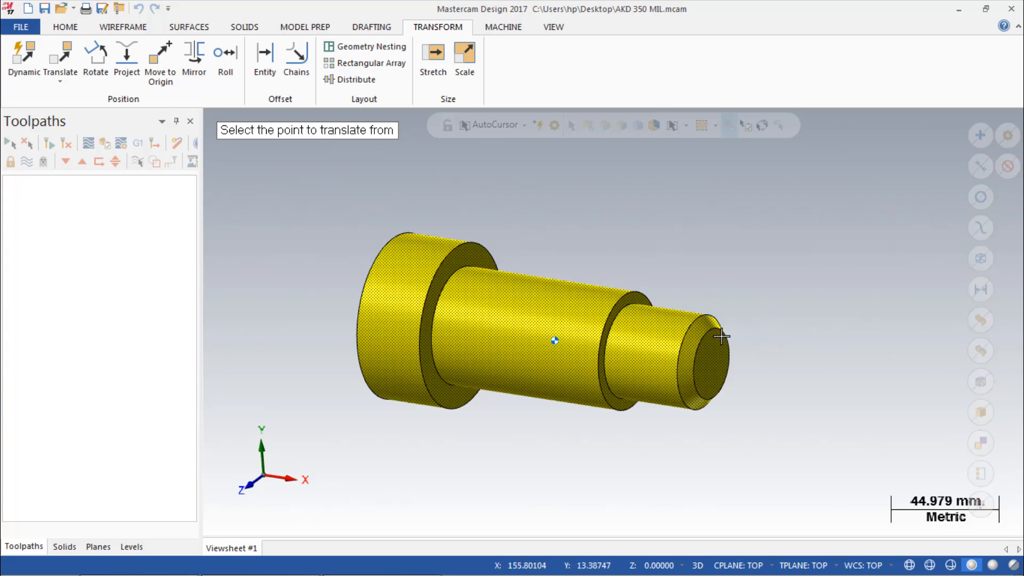
# Move the solid to the origin from the centre of its small chamfered end face and clear the result colours
pyautogui.click(724, 334)
pyautogui.rightClick(647, 212)
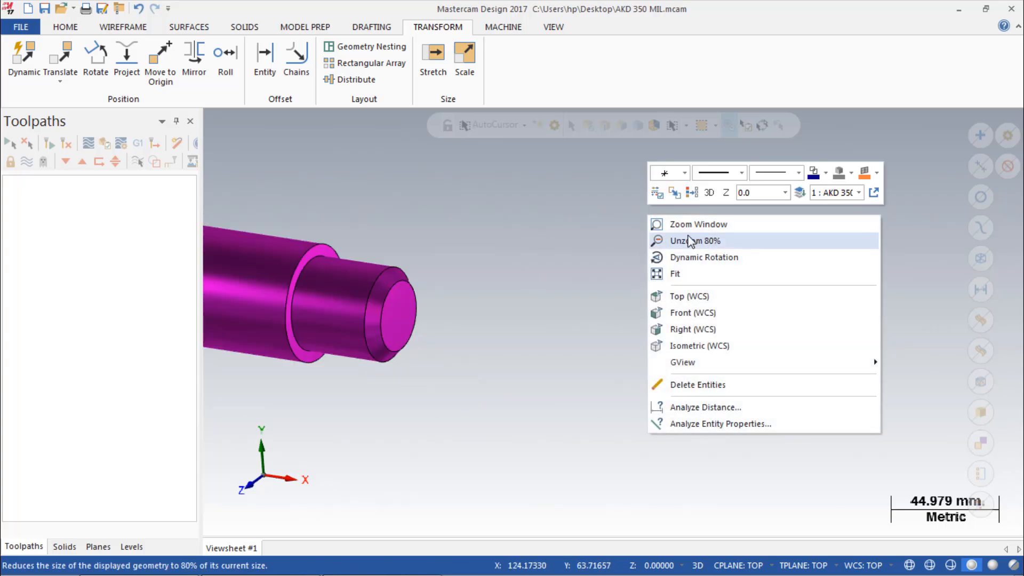
pyautogui.click(691, 196)
# Create the upper turn profile of the solid in the Top view, using the Spin method with a 0.02 tolerance
pyautogui.rightClick(644, 256)
pyautogui.click(678, 338)
pyautogui.rightClick(647, 306)
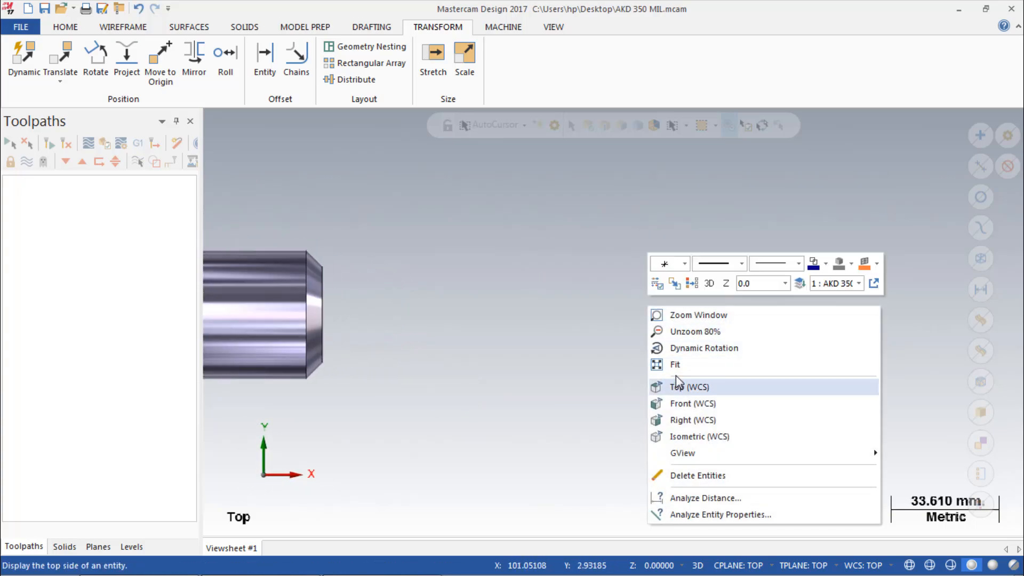
pyautogui.click(685, 364)
pyautogui.scroll(-2, 681, 414)
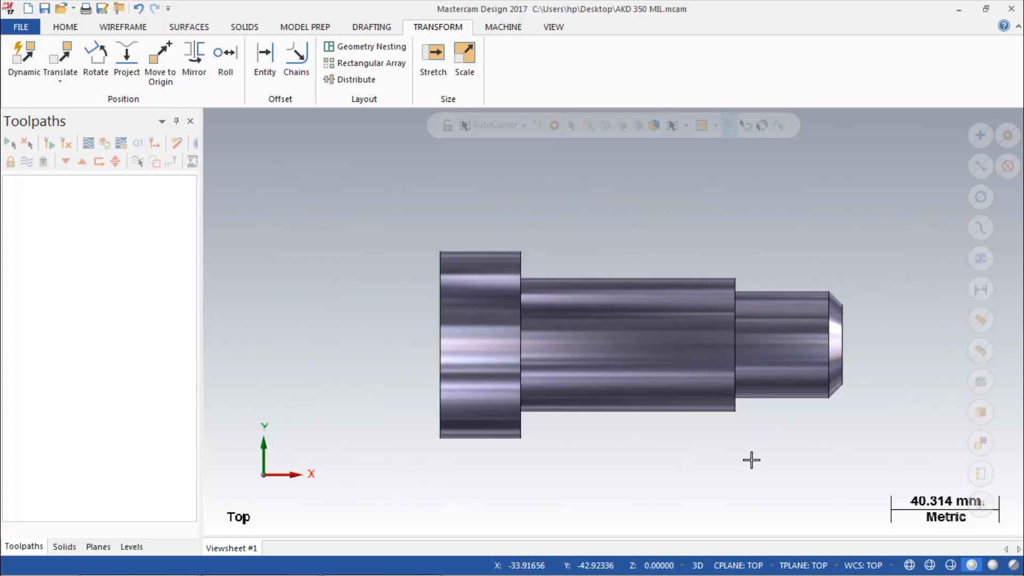
pyautogui.scroll(1, 750, 458)
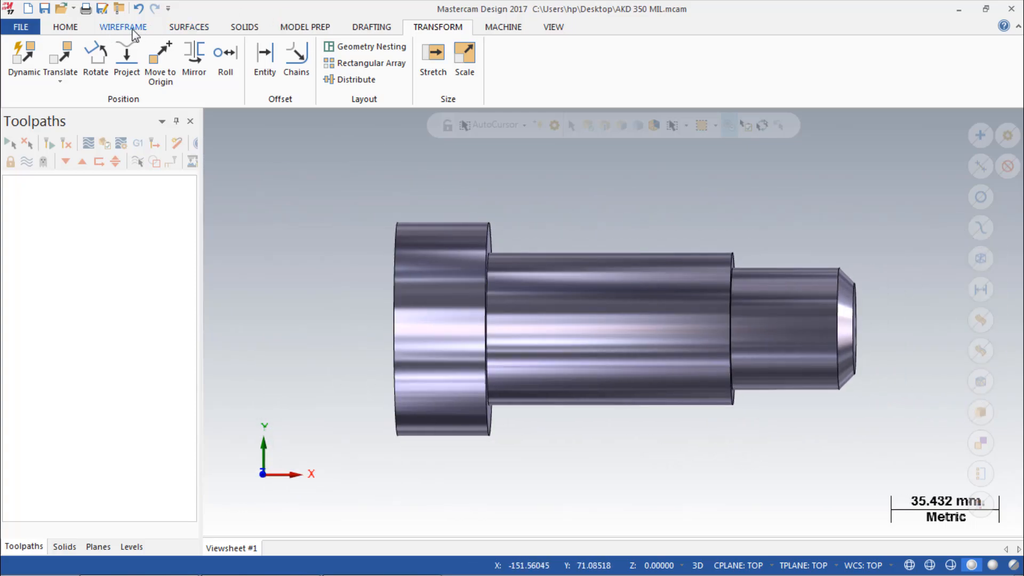
pyautogui.click(133, 31)
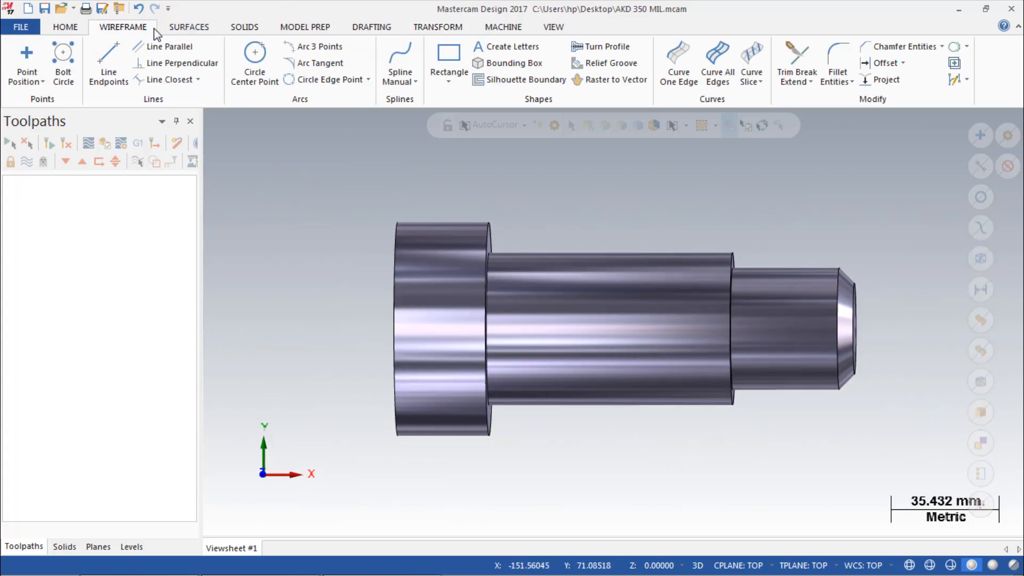
pyautogui.click(602, 53)
pyautogui.click(590, 292)
pyautogui.click(542, 155)
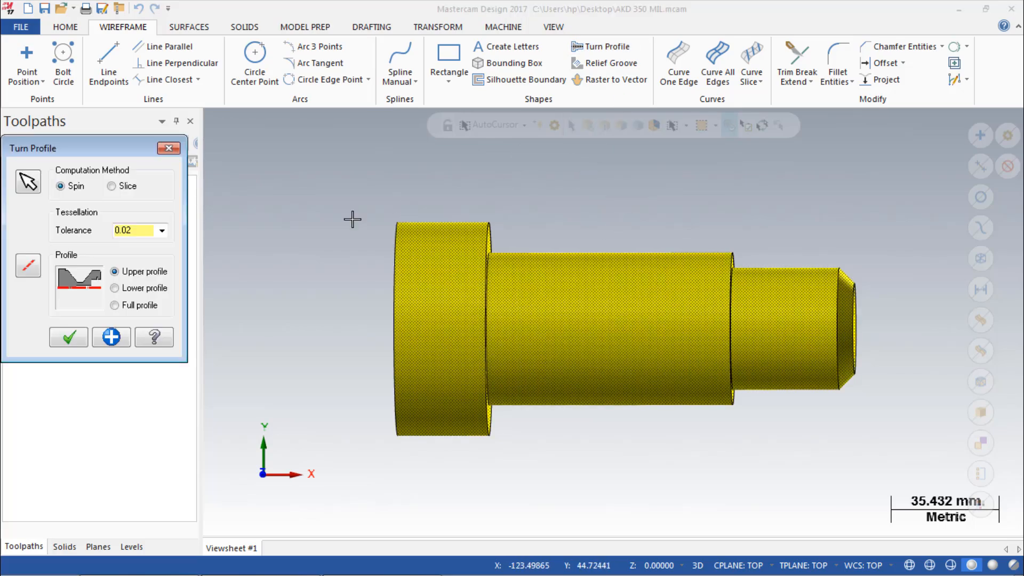
pyautogui.click(69, 337)
# Delete the solid body AKD 350 MIL, keeping only the turn profile wireframe
pyautogui.moveTo(314, 320); pyautogui.dragTo(243, 350, button='middle')
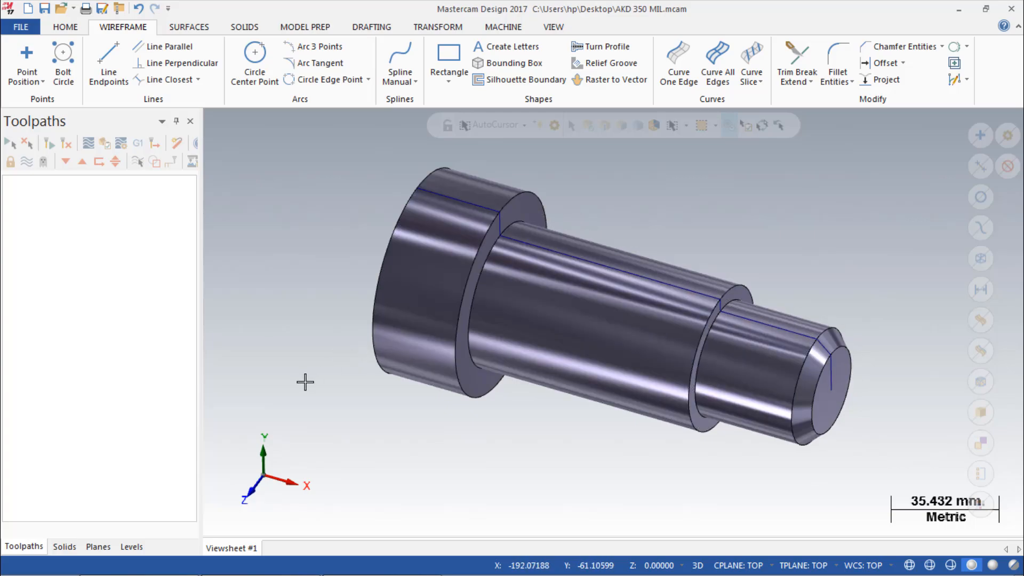
pyautogui.click(65, 546)
pyautogui.rightClick(52, 179)
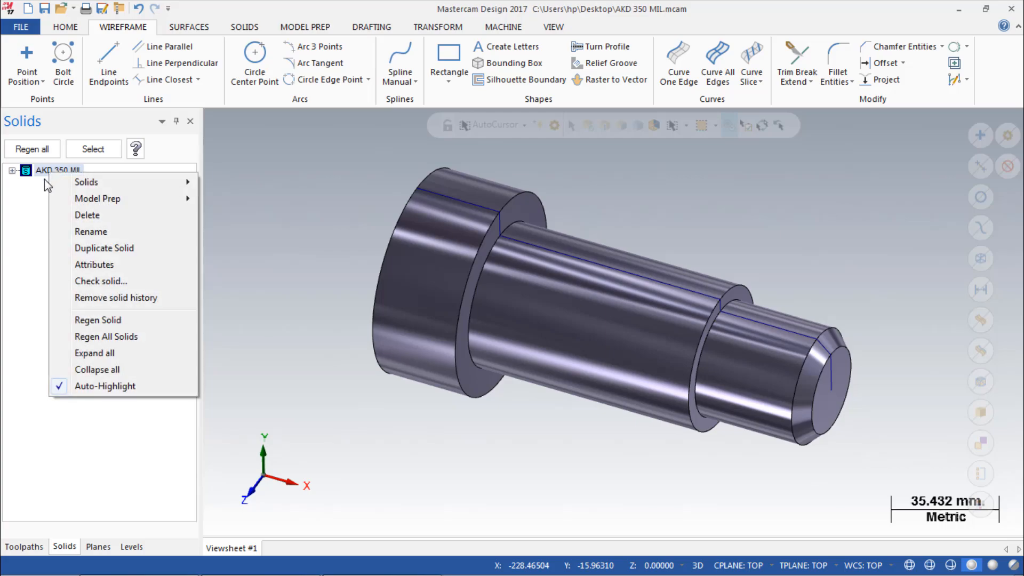
pyautogui.click(109, 220)
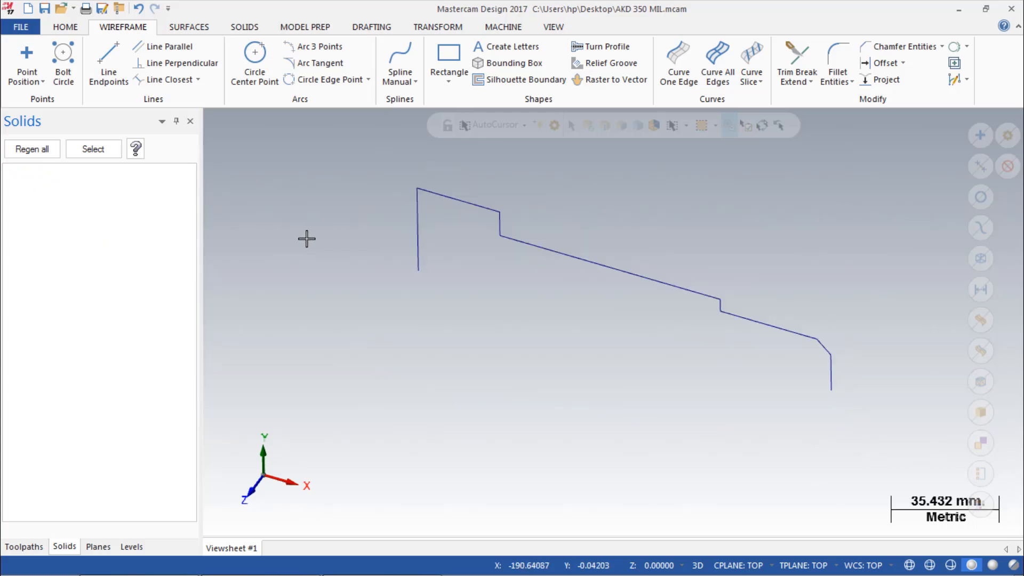
# In the Top view, draw a line along the axis joining the two open lower endpoints of the profile
pyautogui.rightClick(304, 238)
pyautogui.click(347, 319)
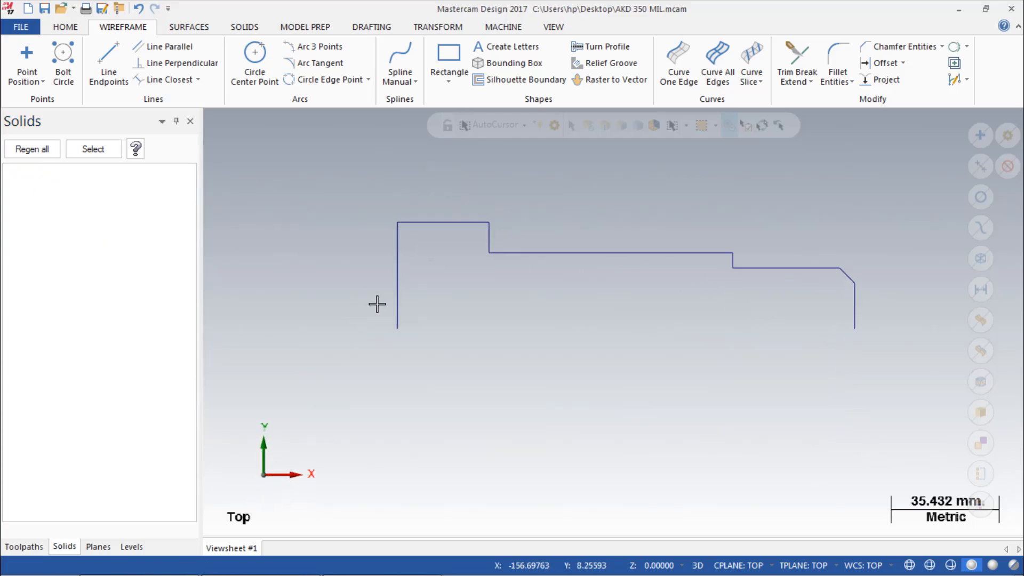
pyautogui.click(125, 55)
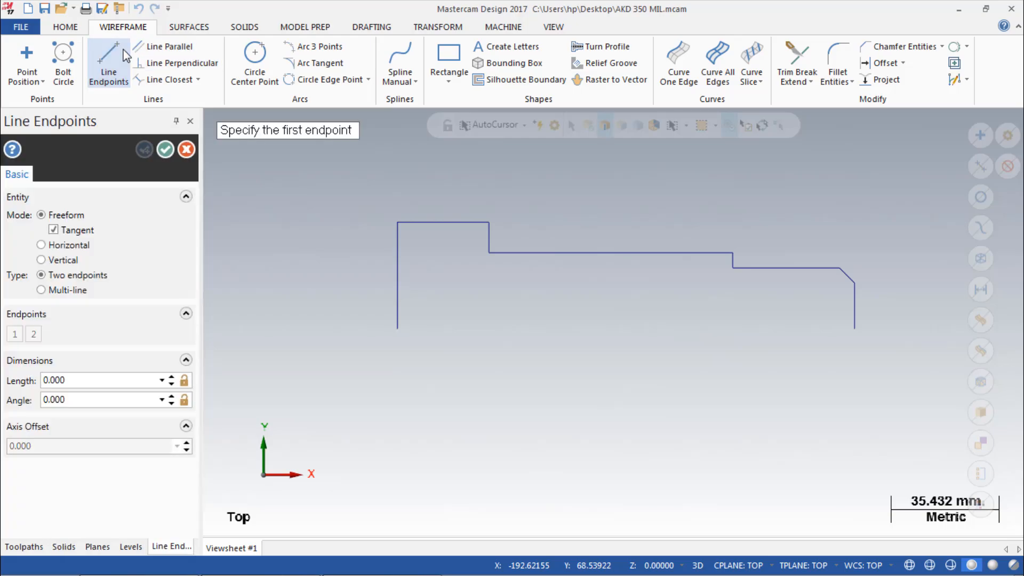
pyautogui.click(397, 329)
pyautogui.click(857, 332)
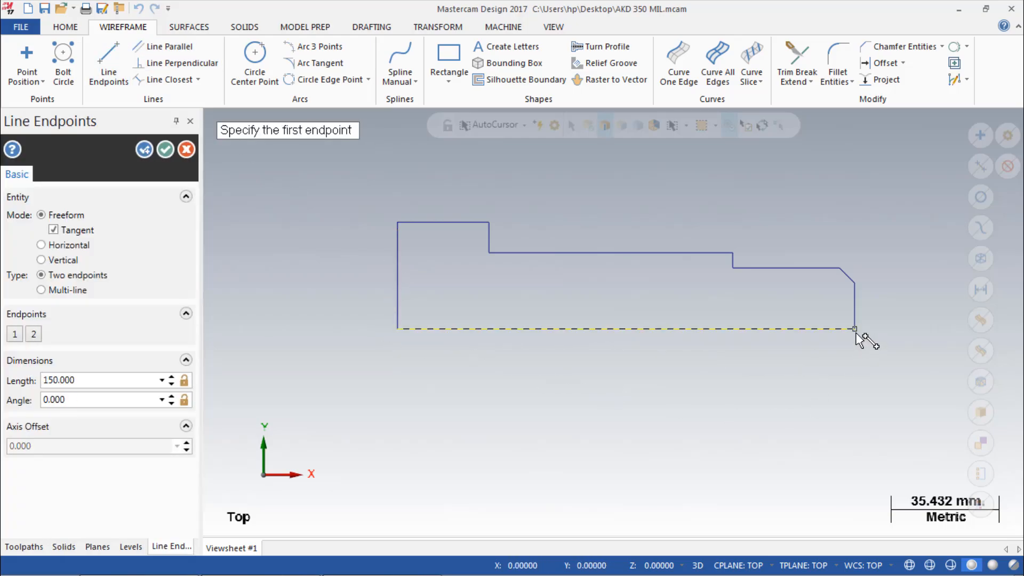
pyautogui.press('Escape')
# Change the axis line to the long-short dashed centreline style
pyautogui.rightClick(642, 331)
pyautogui.click(721, 288)
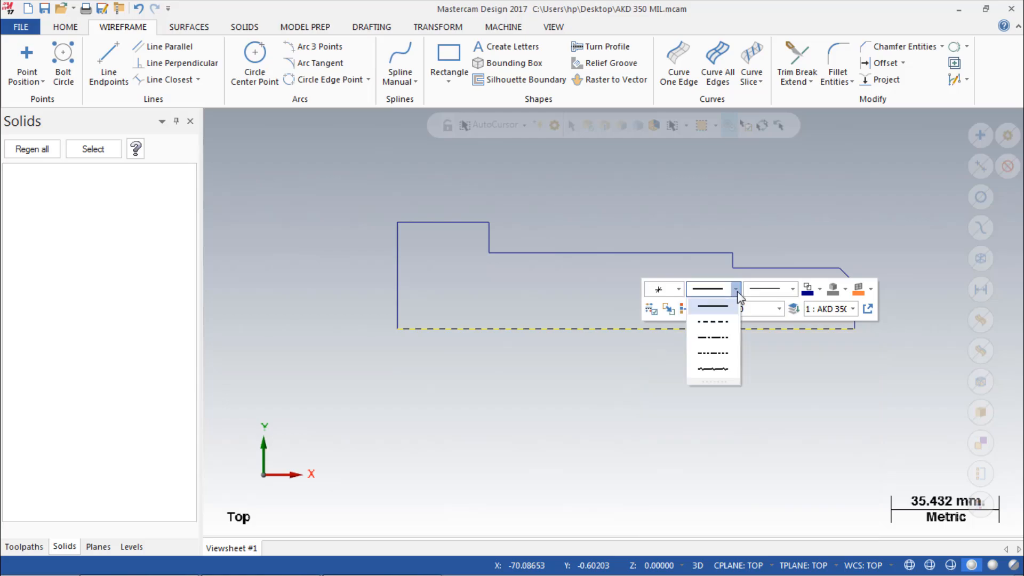
pyautogui.click(715, 338)
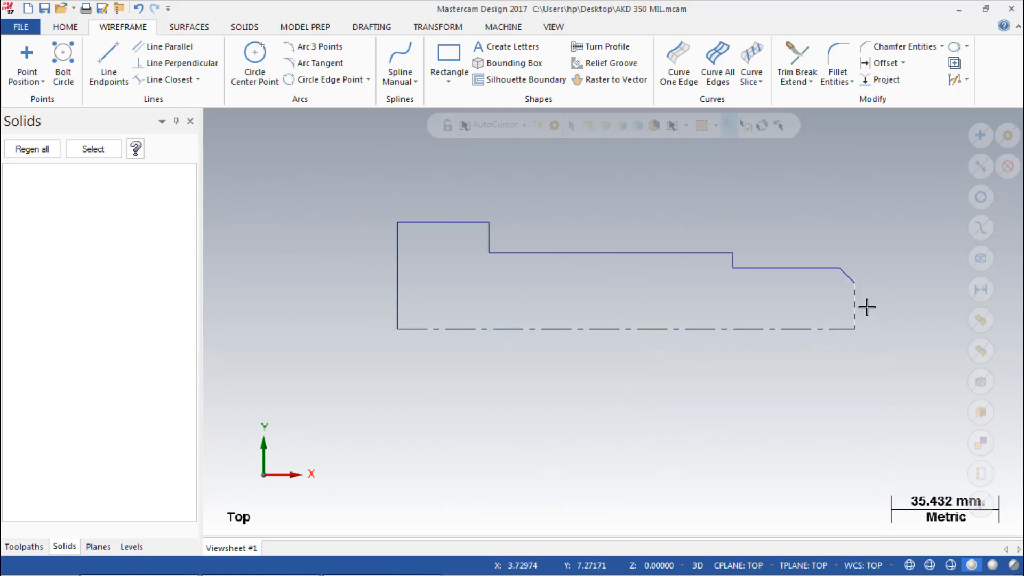
# Add the default lathe machine to the file to create a turning machine group
pyautogui.scroll(1, 864, 304)
pyautogui.click(24, 546)
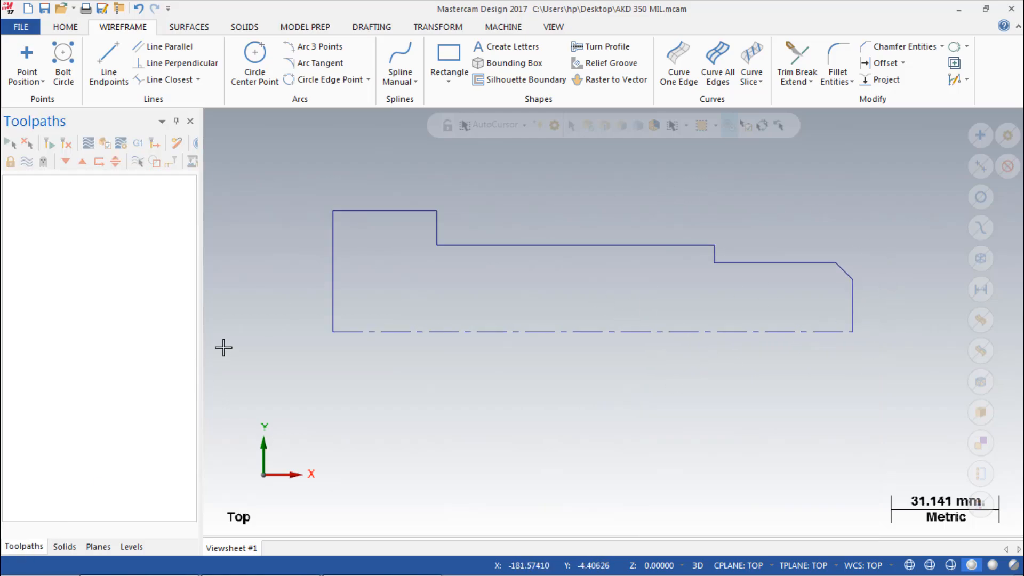
pyautogui.click(503, 27)
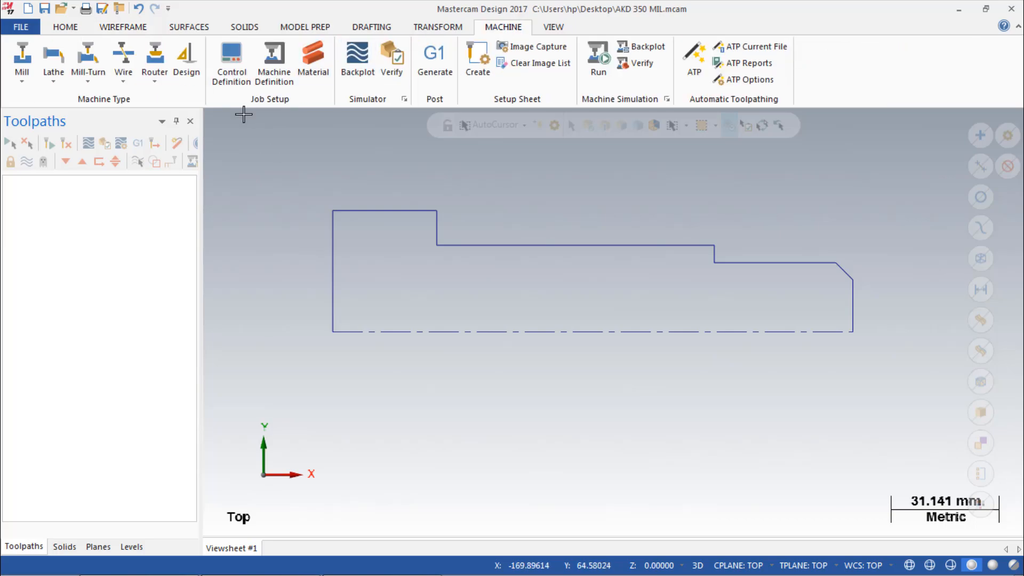
pyautogui.click(50, 84)
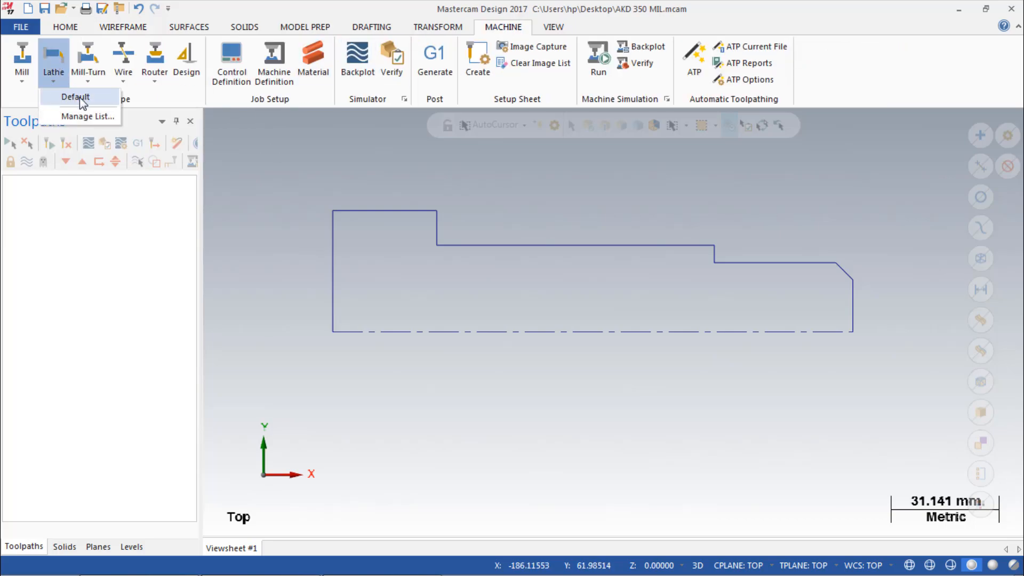
pyautogui.click(64, 98)
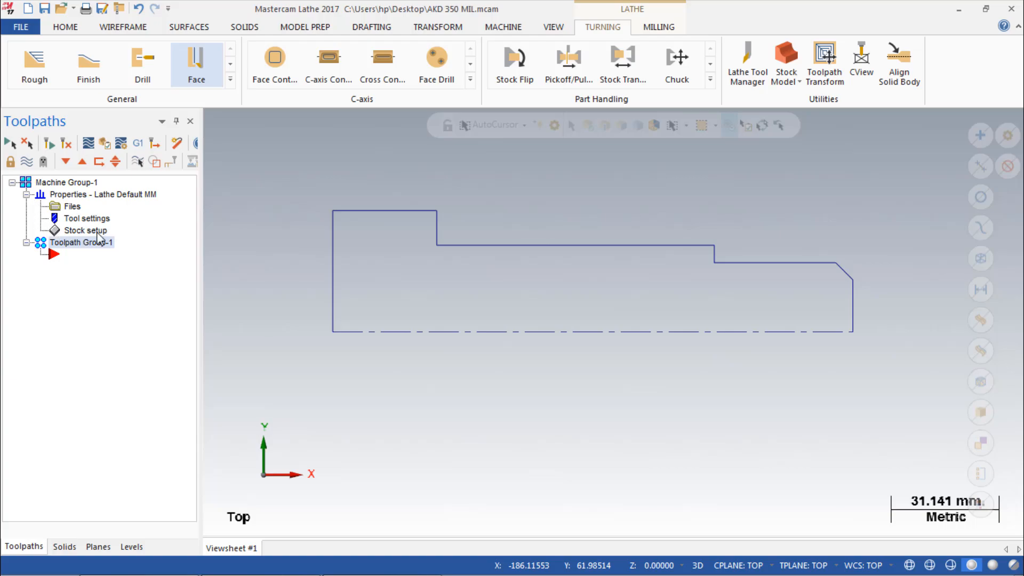
# Configure the tool settings: feed calculation from tool, sequential tool numbers, duplicate tool number warning, and program number 5252
pyautogui.click(89, 231)
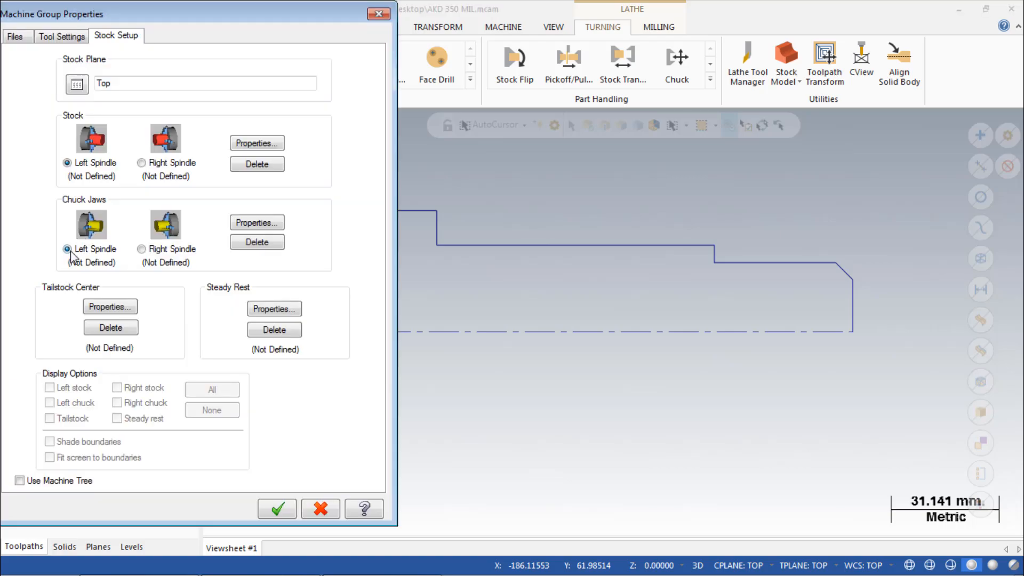
pyautogui.click(62, 37)
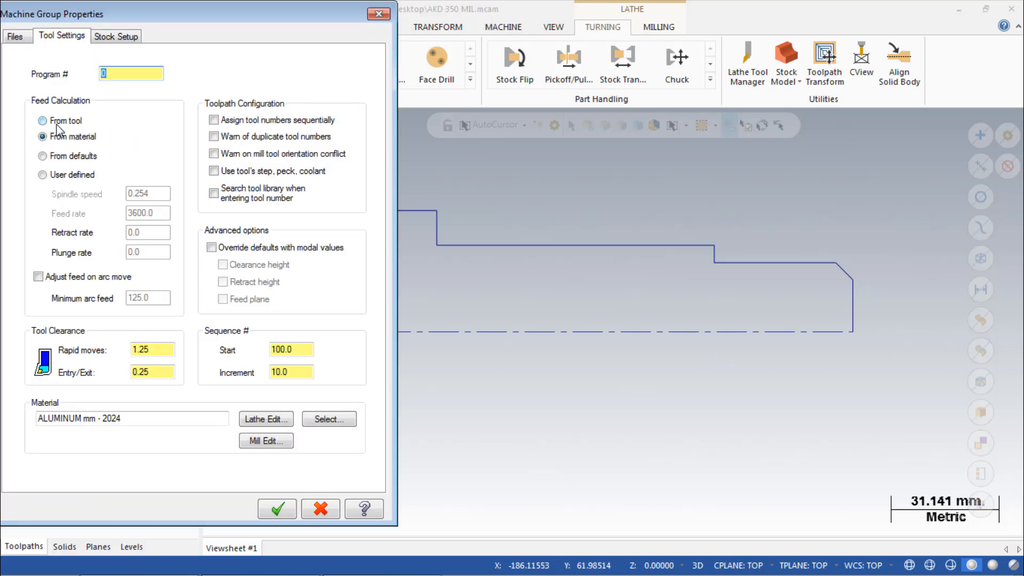
pyautogui.click(42, 121)
pyautogui.click(213, 120)
pyautogui.click(213, 136)
pyautogui.write('5252')
# Define the left-spindle cylinder stock from two points: the profile's upper left corner and the axis endpoint on the chamfered end face
pyautogui.click(116, 36)
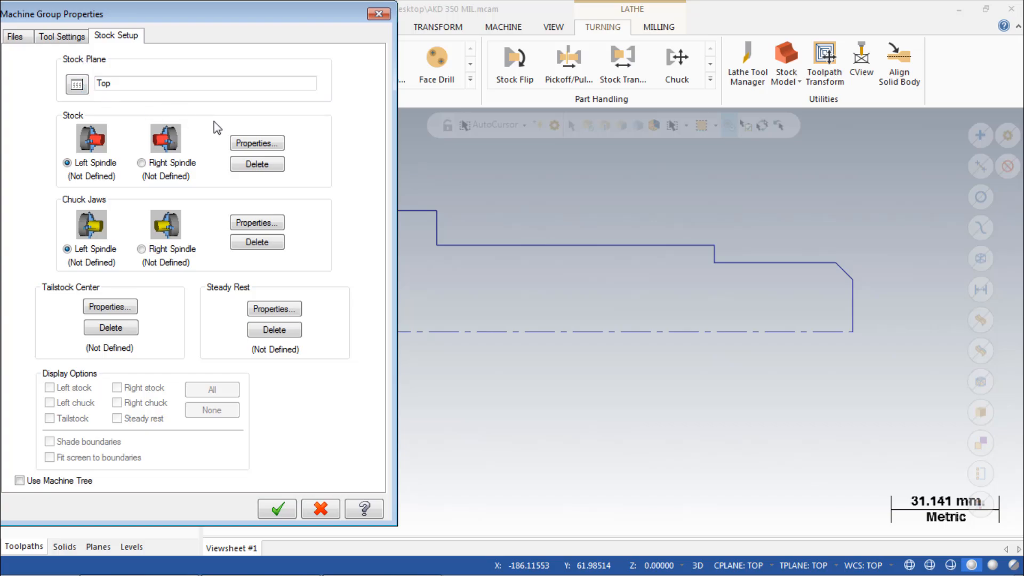
pyautogui.click(234, 145)
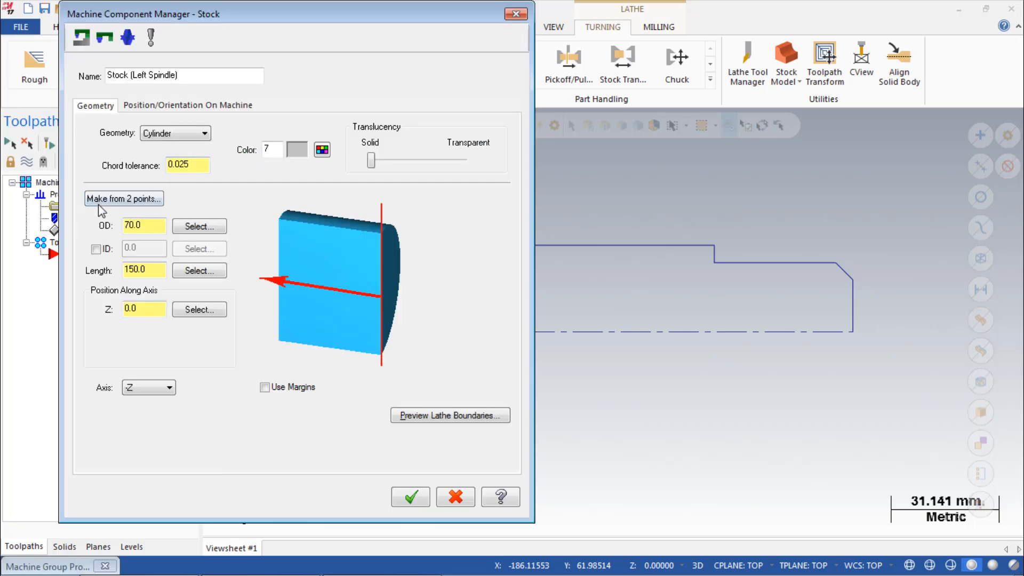
pyautogui.click(95, 204)
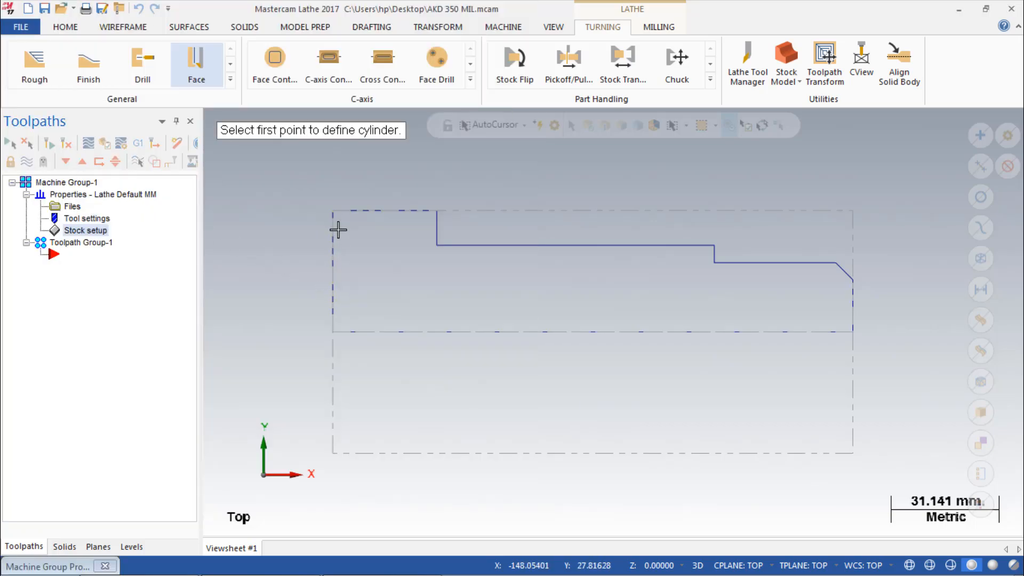
pyautogui.click(334, 212)
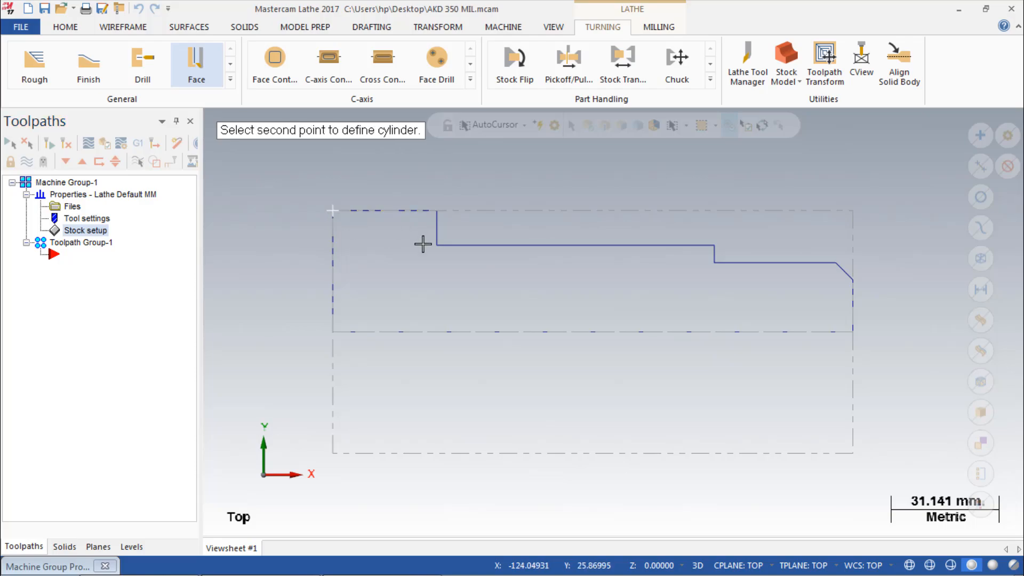
pyautogui.click(854, 332)
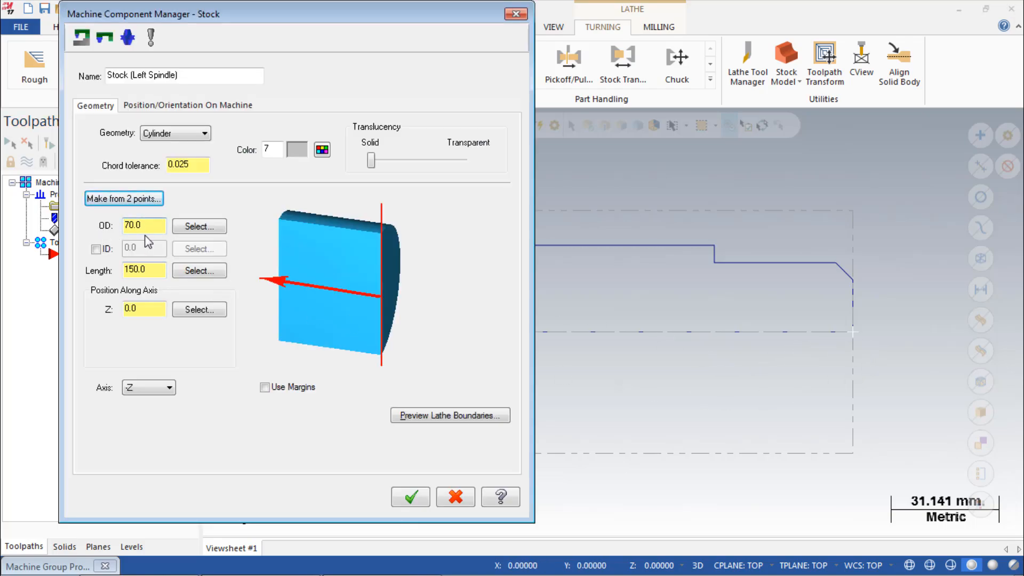
# Enable stock margins and set the OD margin to 2, right margin to 2 and left margin to 30
pyautogui.click(264, 387)
pyautogui.click(481, 221)
pyautogui.write('2')
pyautogui.click(480, 320)
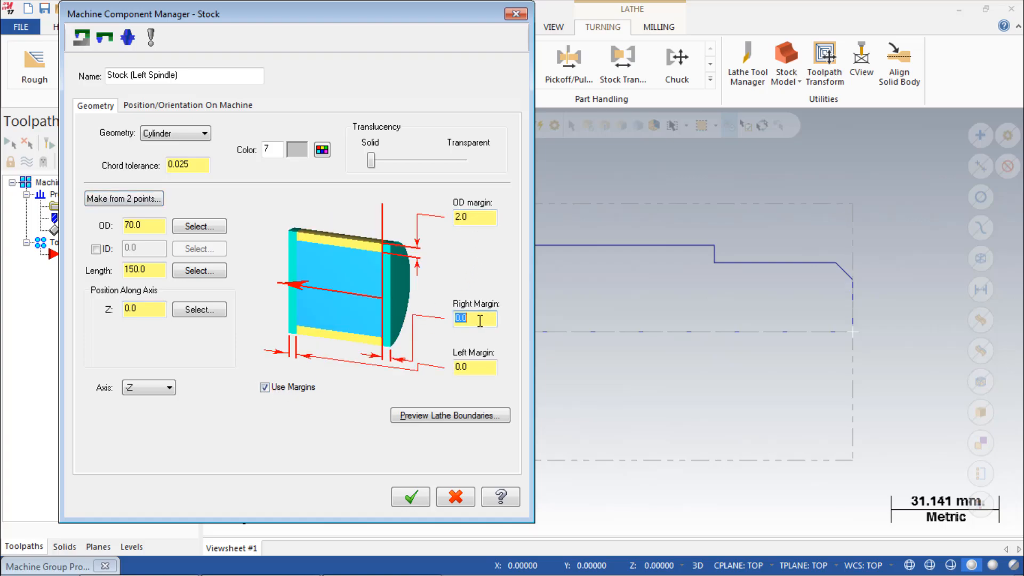
pyautogui.write('2')
pyautogui.click(476, 364)
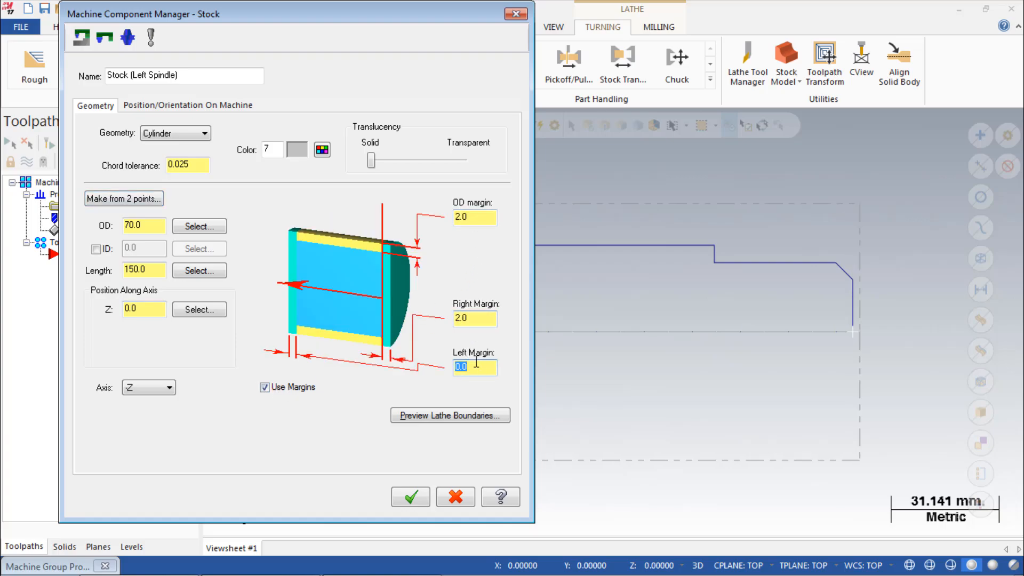
pyautogui.write('30')
# Preview the stock's lathe boundaries and accept the stock definition
pyautogui.click(449, 416)
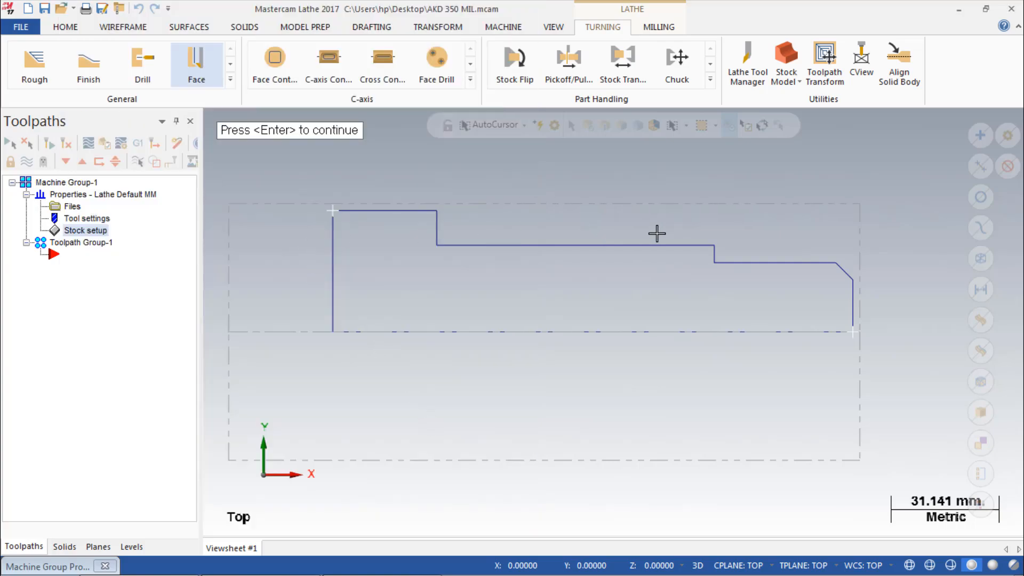
pyautogui.scroll(-1, 788, 399)
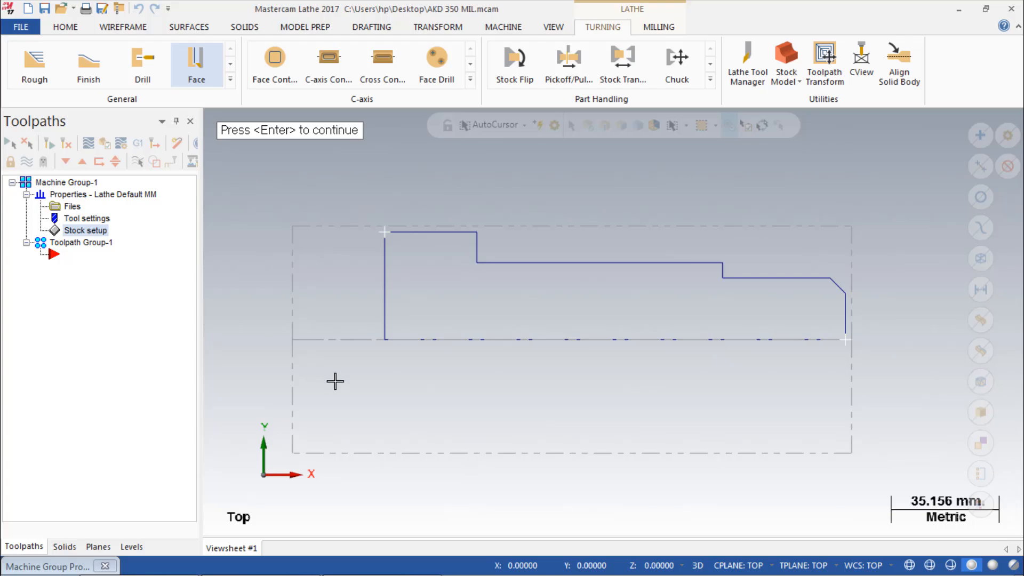
pyautogui.press('Return')
pyautogui.click(406, 495)
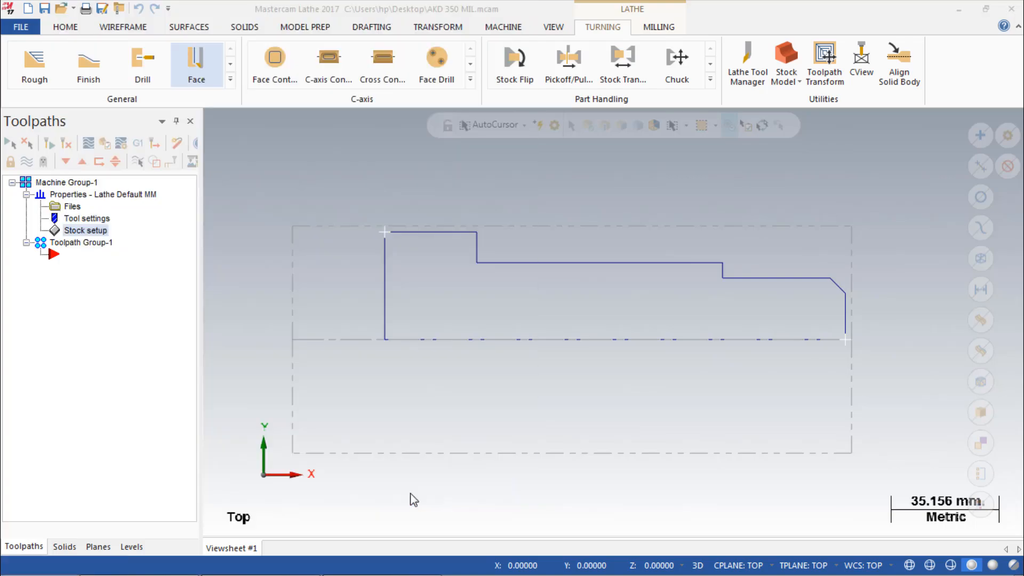
# Position the left-spindle chuck jaws from the stock with a grip length of 15.0 and preview the lathe boundaries
pyautogui.click(254, 223)
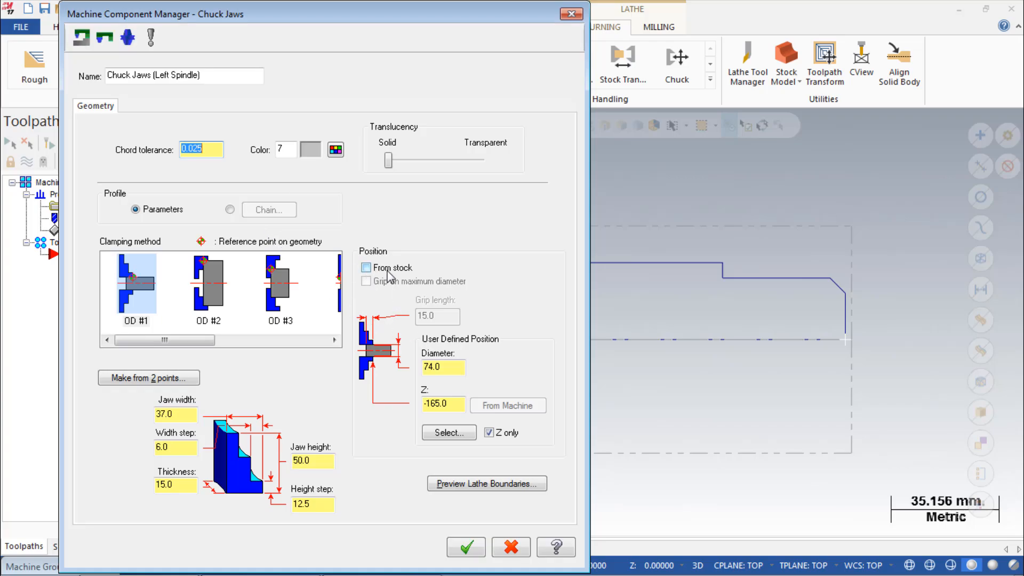
pyautogui.click(388, 269)
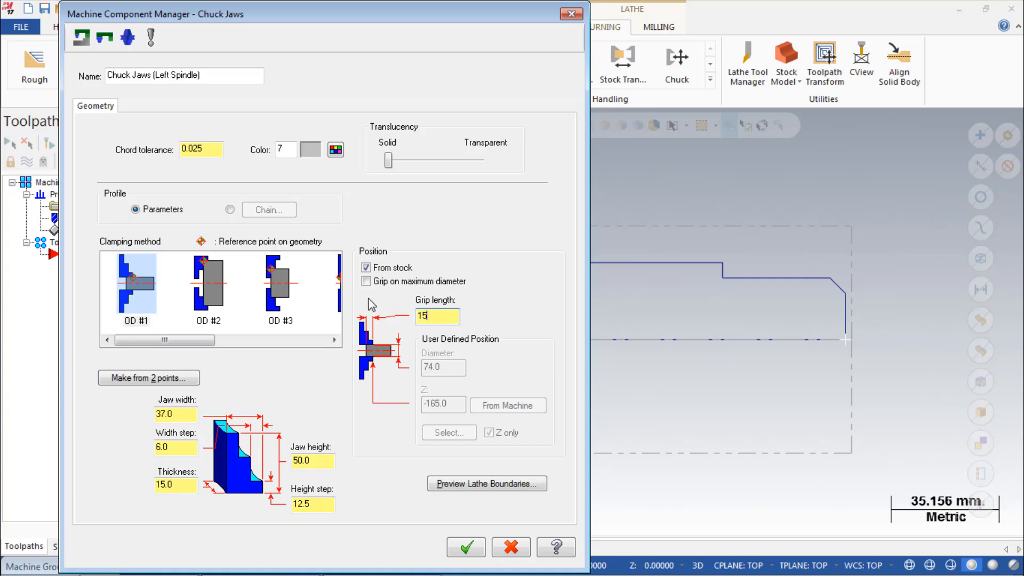
pyautogui.click(326, 463)
pyautogui.click(456, 318)
pyautogui.click(462, 484)
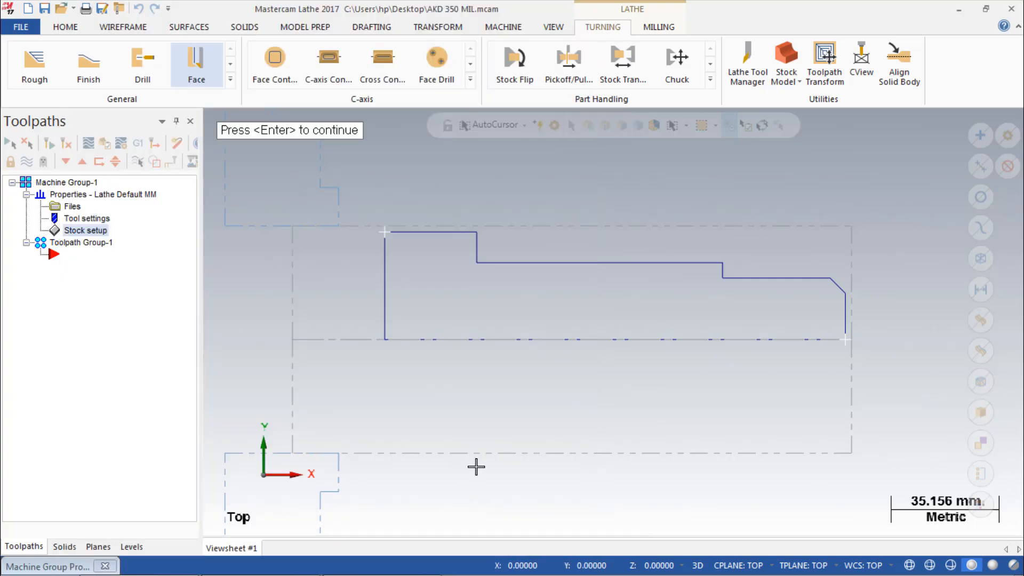
pyautogui.scroll(-1, 477, 467)
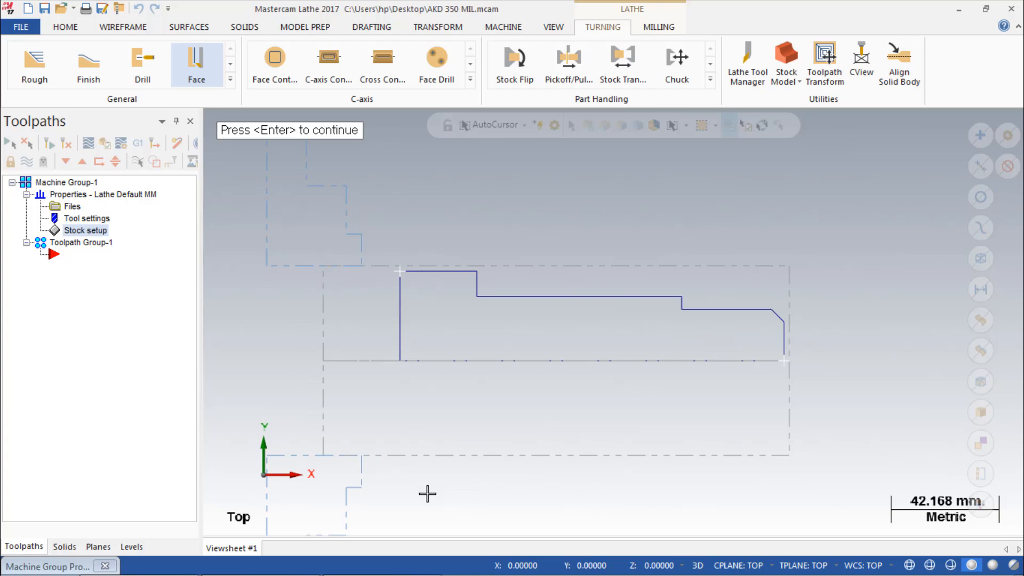
pyautogui.press('Return')
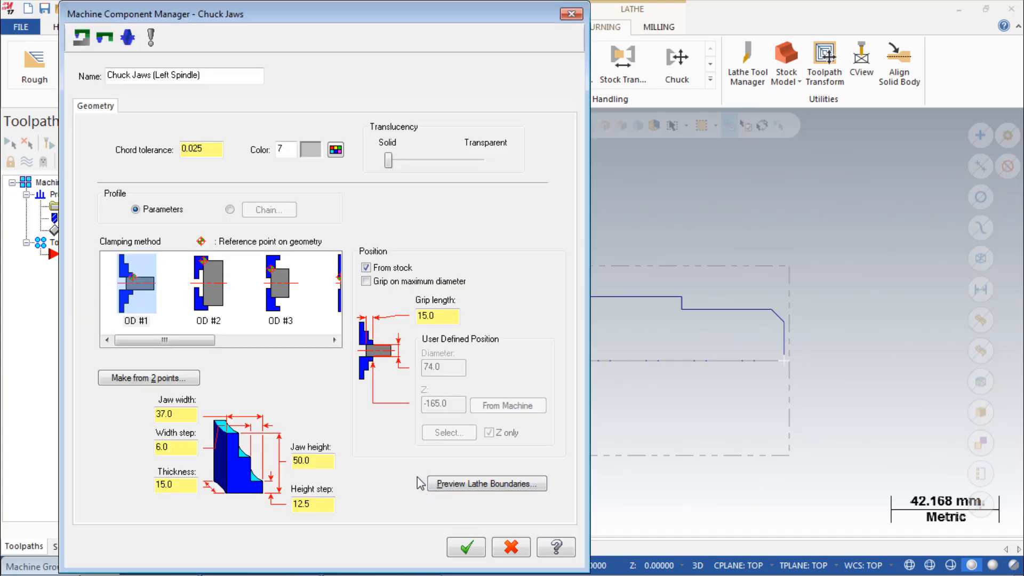
# Accept the chuck jaws and the stock setup with shaded boundaries, screen fitted to boundaries and the right stock hidden
pyautogui.click(466, 547)
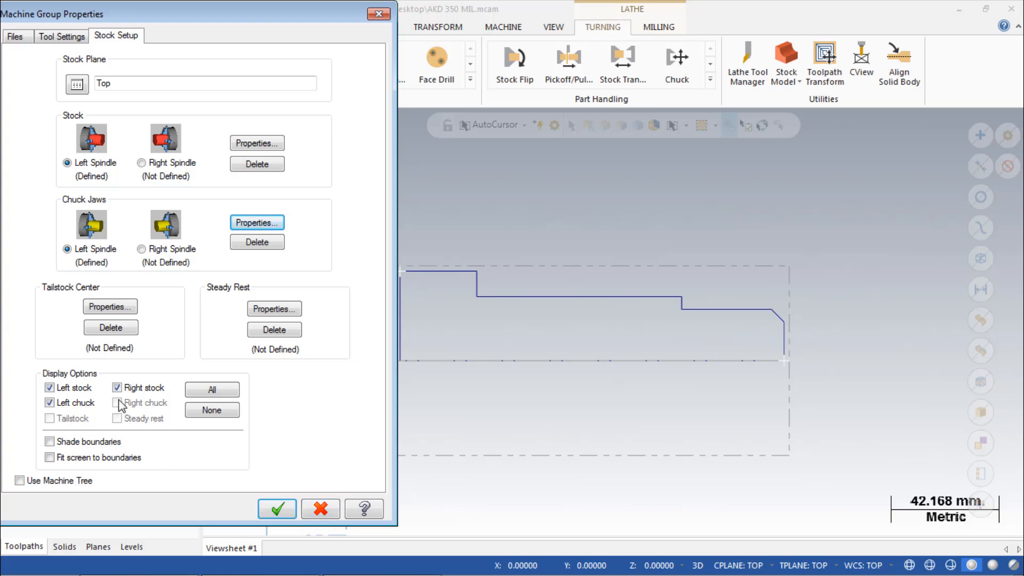
pyautogui.click(50, 441)
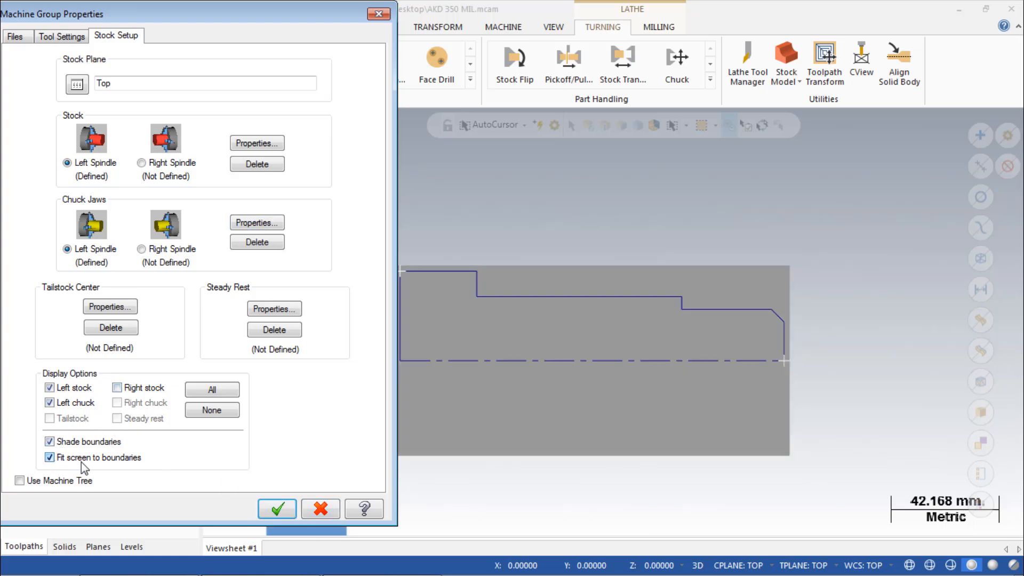
pyautogui.click(278, 509)
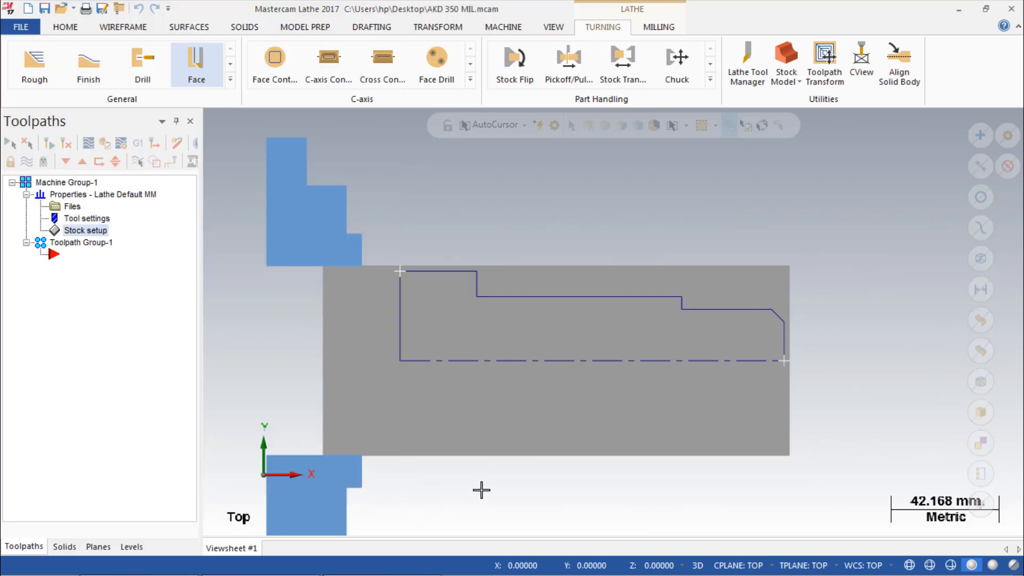
# Create a lathe face toolpath with tool T0101, feed rate 0.2 mm/rev, spindle speed 170 CSS and maximum spindle speed 3000
pyautogui.scroll(3, 555, 405)
pyautogui.scroll(-2, 612, 377)
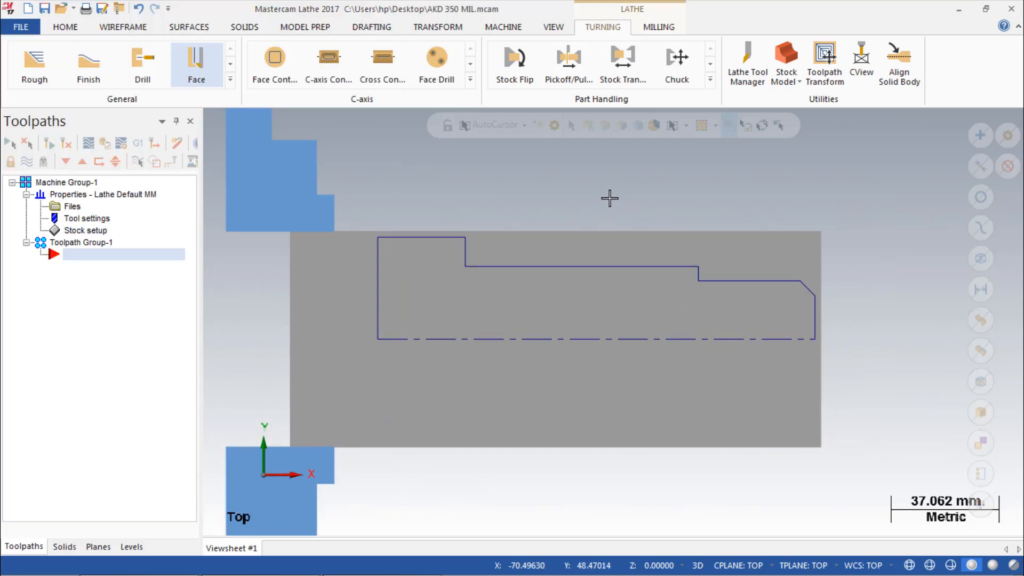
pyautogui.scroll(-1, 610, 198)
pyautogui.scroll(-1, 785, 243)
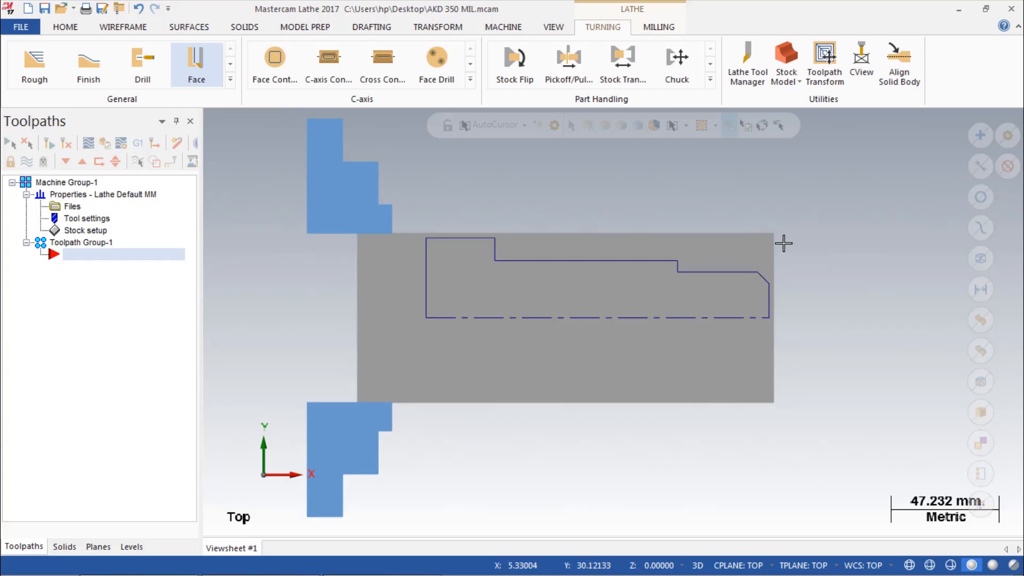
pyautogui.scroll(1, 813, 251)
pyautogui.scroll(1, 812, 251)
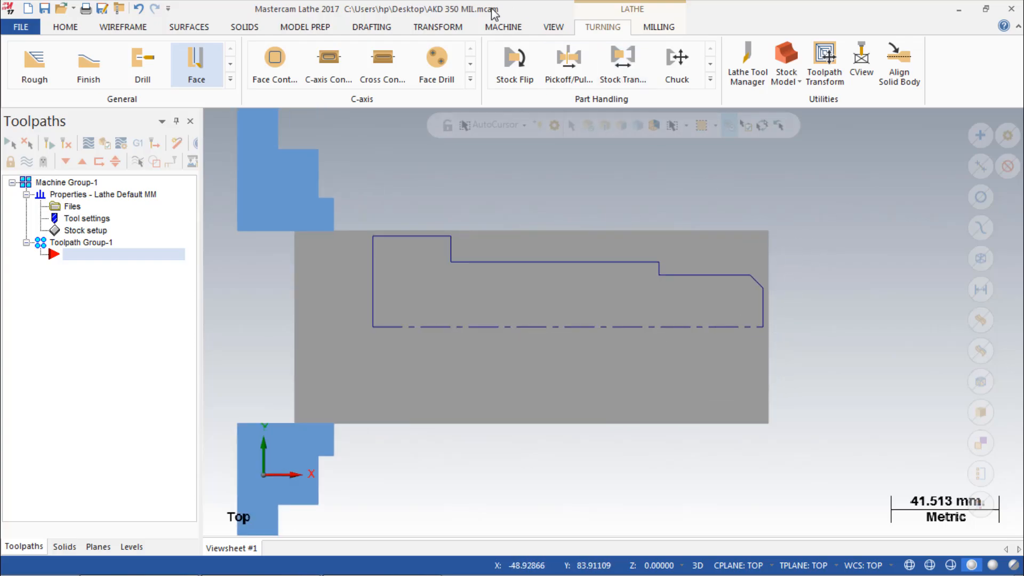
pyautogui.click(205, 64)
pyautogui.click(88, 227)
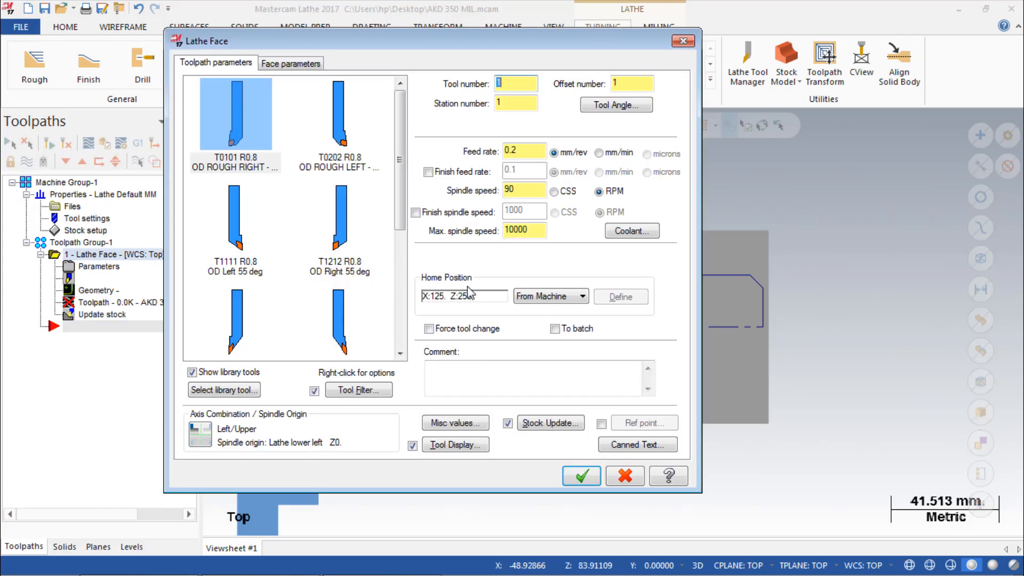
pyautogui.click(513, 151)
pyautogui.click(525, 191)
pyautogui.doubleClick(531, 231)
pyautogui.write('300')
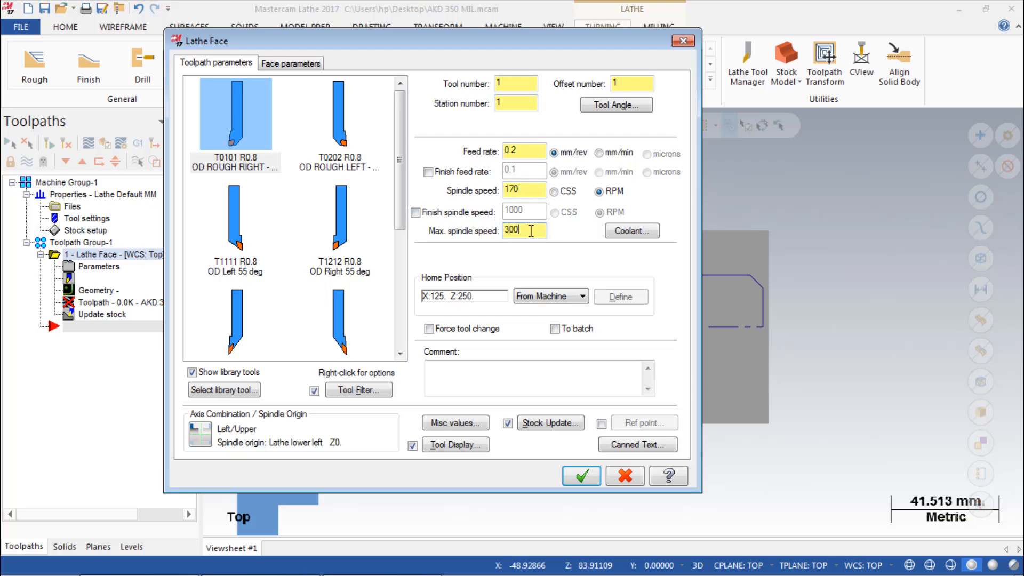
pyautogui.write('0')
pyautogui.click(535, 152)
pyautogui.click(555, 193)
# Add the comment ALIN TORNA to the face toolpath and set its approach and retract reference points to X 80, Z 30
pyautogui.click(468, 368)
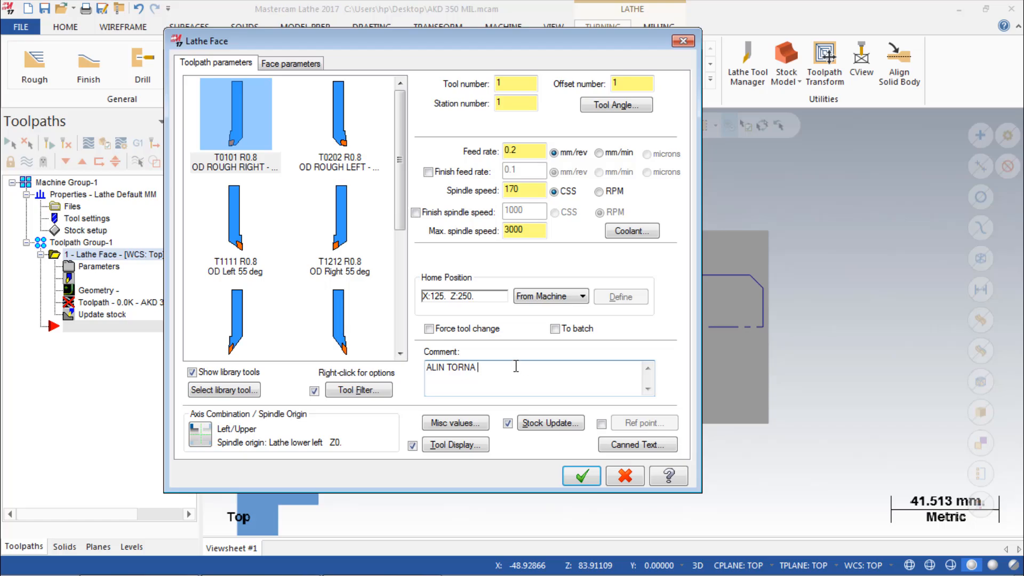
pyautogui.click(602, 424)
pyautogui.click(642, 423)
pyautogui.click(74, 209)
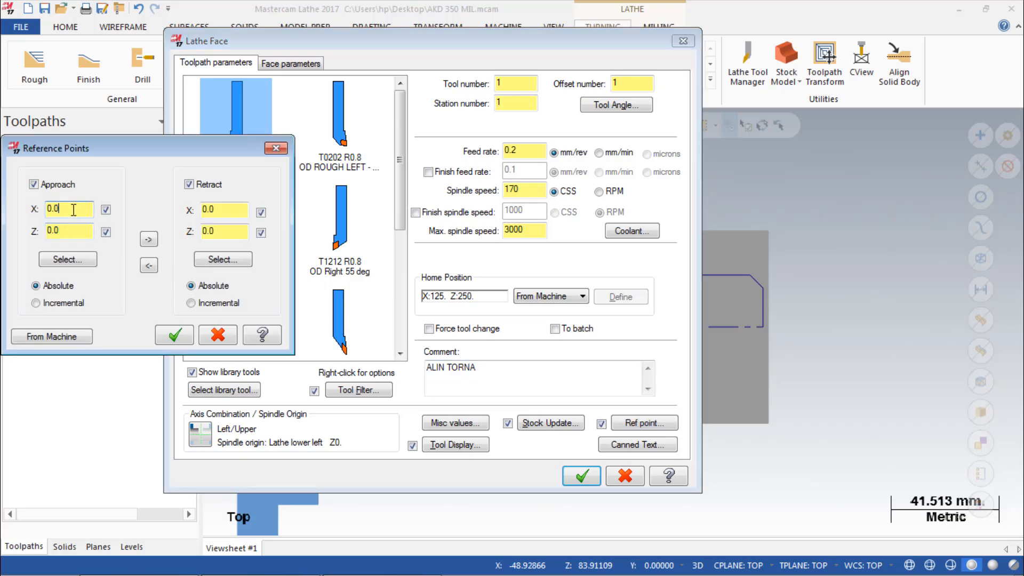
pyautogui.write('80')
pyautogui.doubleClick(69, 229)
pyautogui.write('30')
pyautogui.click(74, 209)
pyautogui.click(146, 240)
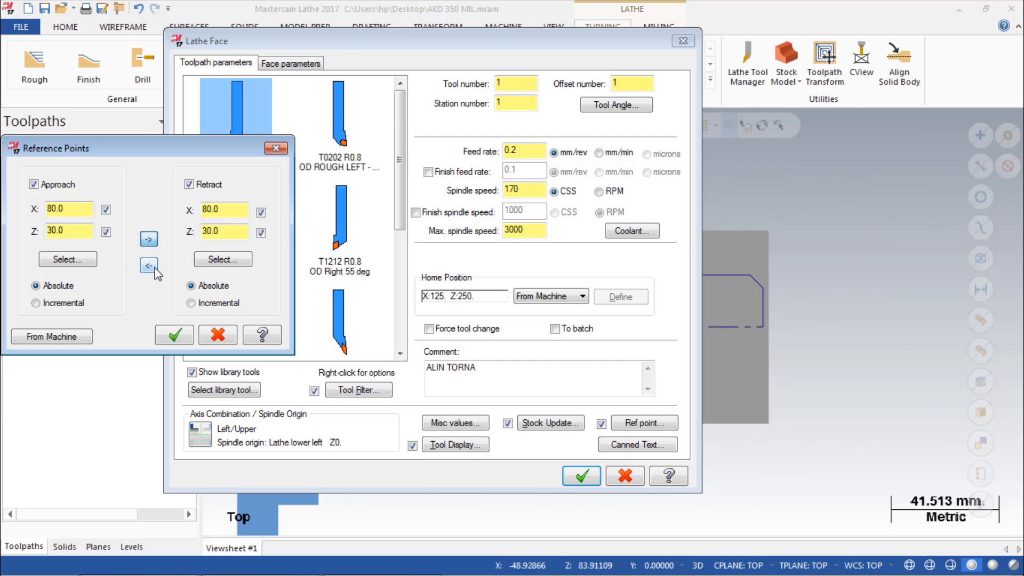
pyautogui.click(176, 338)
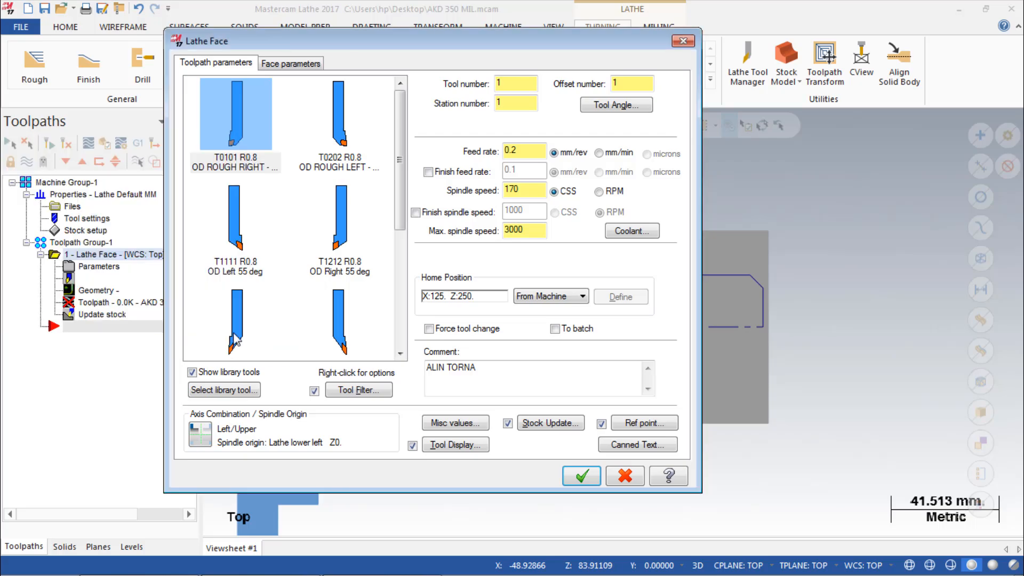
# Enable a 1.0 rough stepover, set the overcut amount to 1.0 and generate the face toolpath
pyautogui.click(292, 63)
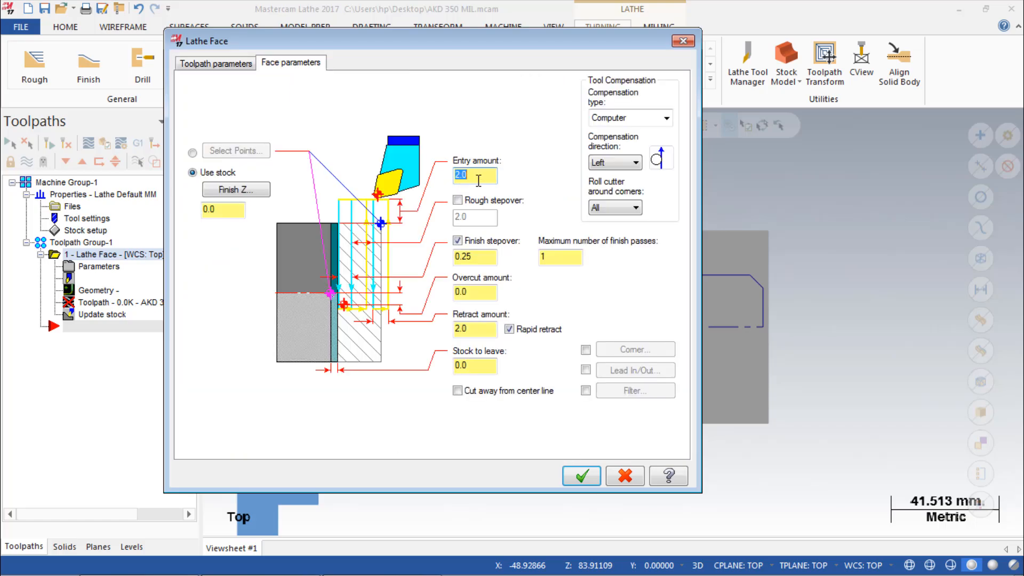
pyautogui.click(457, 200)
pyautogui.write('1')
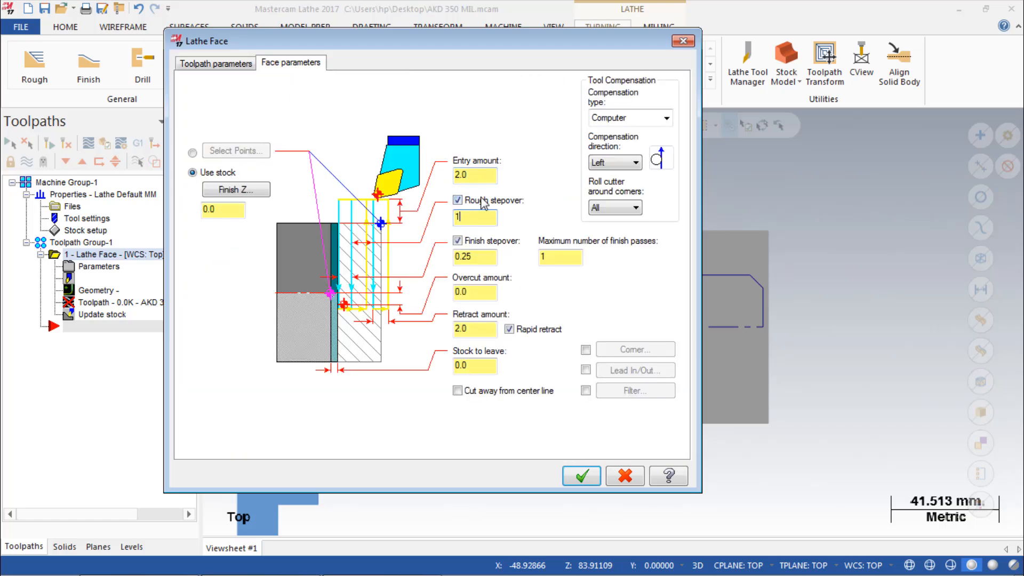
pyautogui.click(485, 174)
pyautogui.doubleClick(484, 295)
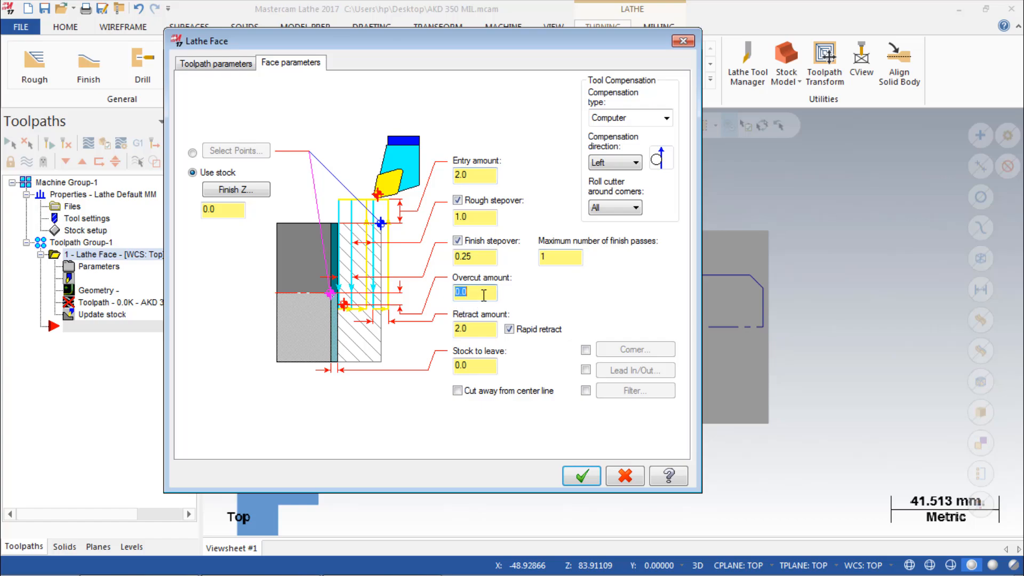
pyautogui.click(492, 217)
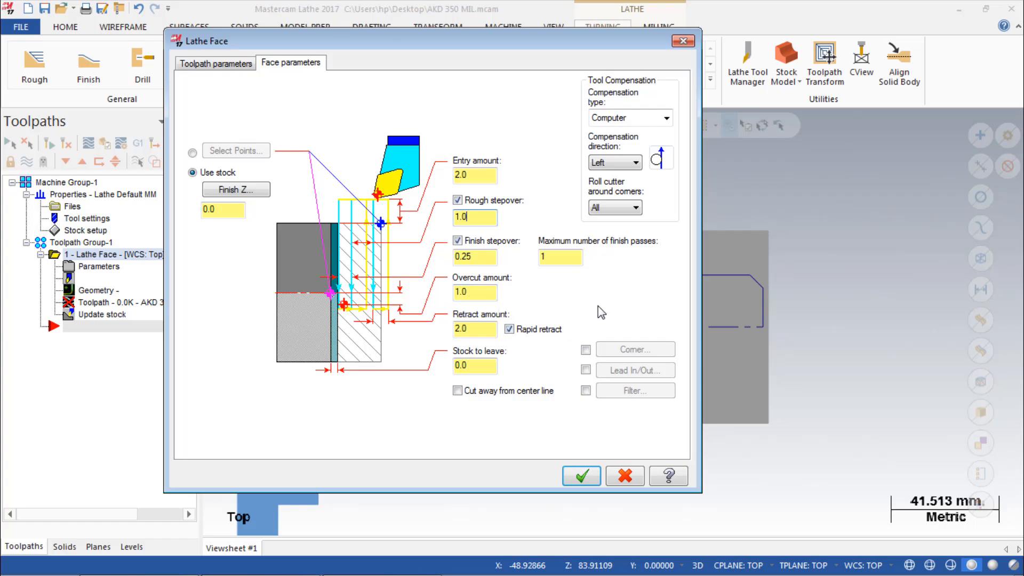
pyautogui.click(580, 476)
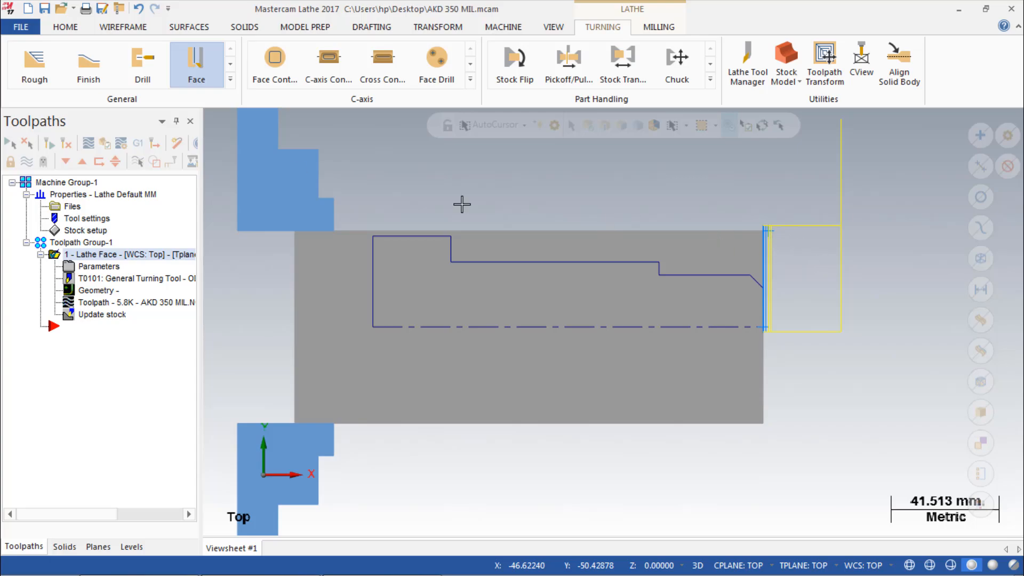
# Backplot the face toolpath at a reduced playback speed to examine the tool's movement, then close the backplot
pyautogui.click(89, 143)
pyautogui.click(211, 121)
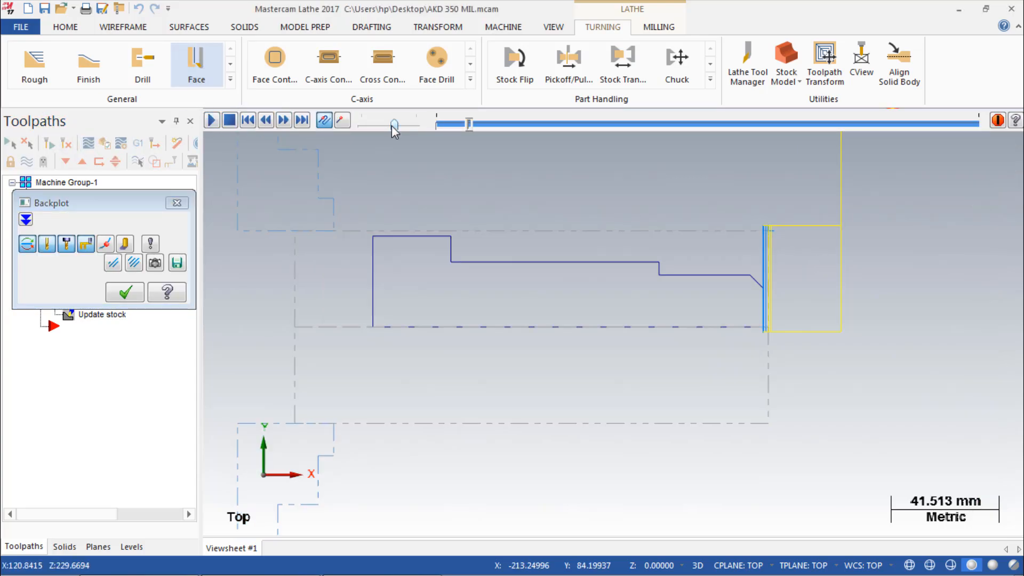
pyautogui.moveTo(395, 124)
pyautogui.mouseDown()
pyautogui.moveTo(414, 126)
pyautogui.moveTo(379, 126)
pyautogui.moveTo(389, 126)
pyautogui.mouseUp()
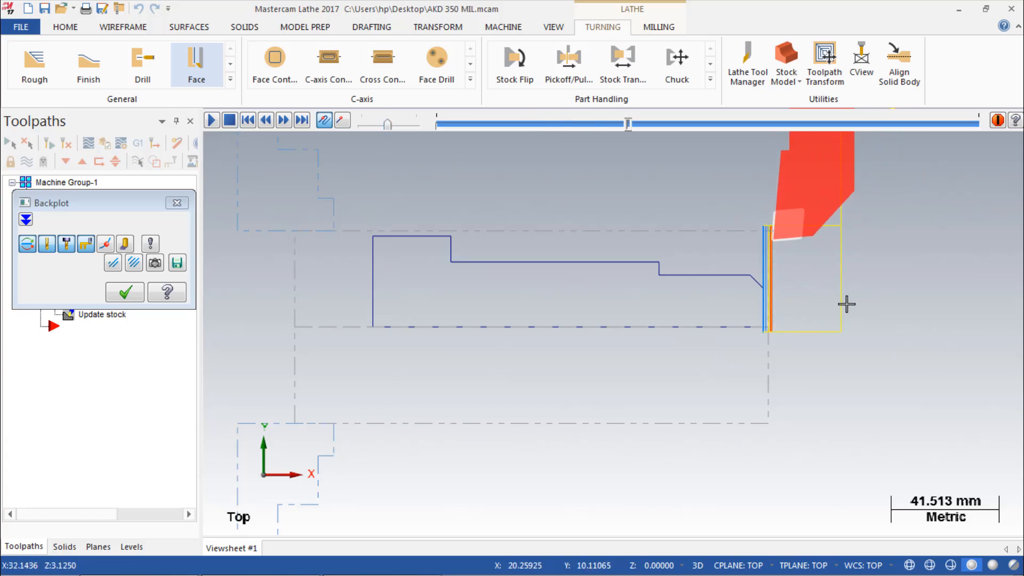
pyautogui.scroll(4, 858, 298)
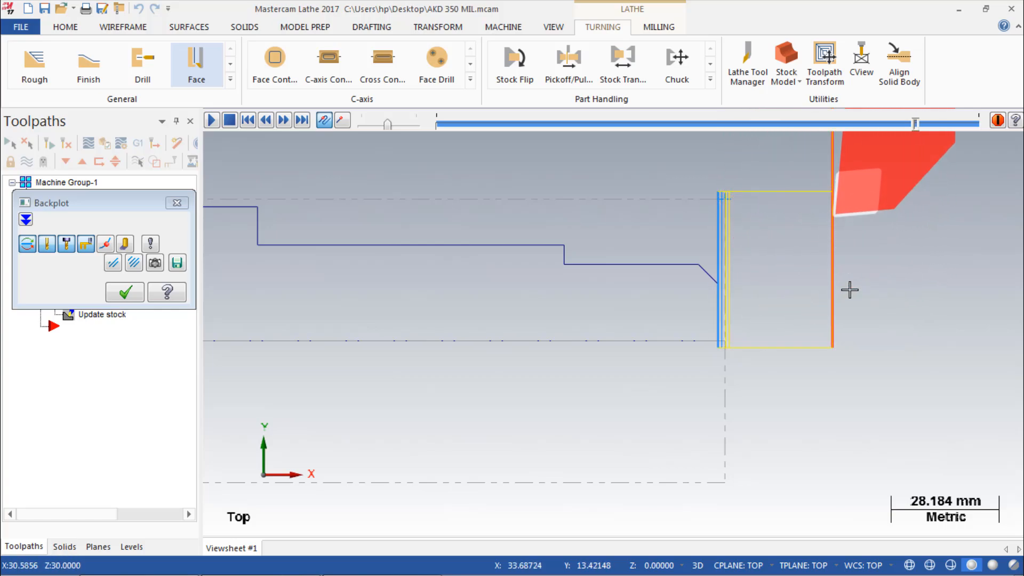
pyautogui.scroll(-8, 850, 289)
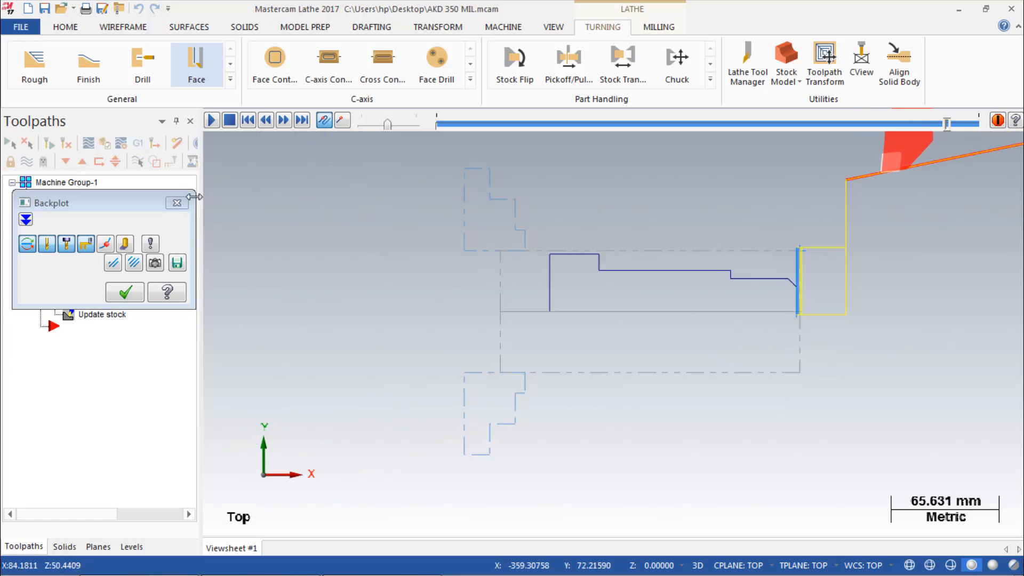
pyautogui.click(177, 202)
# Start a lathe rough toolpath on a partial chain from the end chamfer to the large diameter's upper horizontal line
pyautogui.scroll(3, 875, 259)
pyautogui.scroll(1, 896, 259)
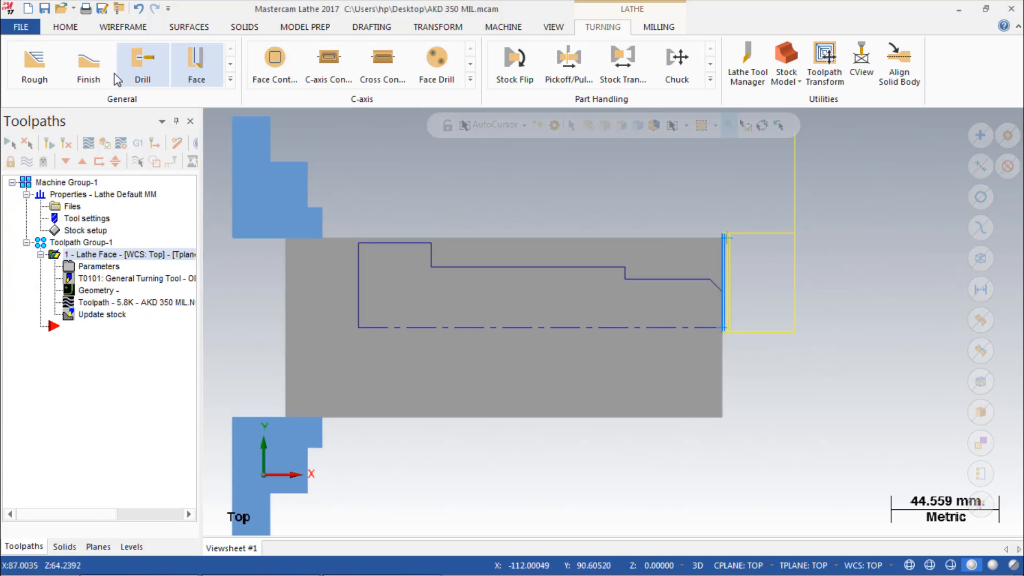
pyautogui.click(27, 61)
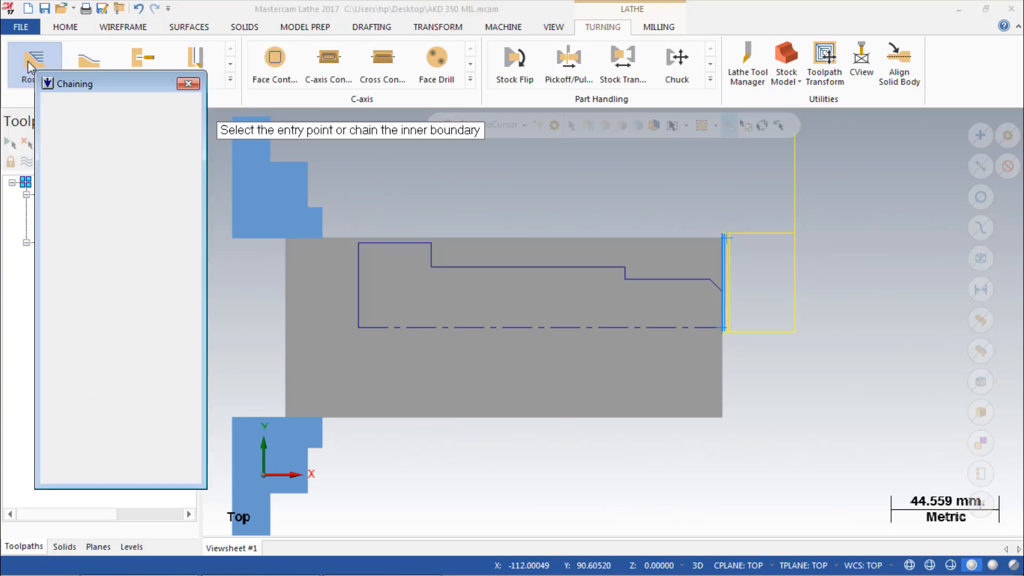
pyautogui.click(140, 293)
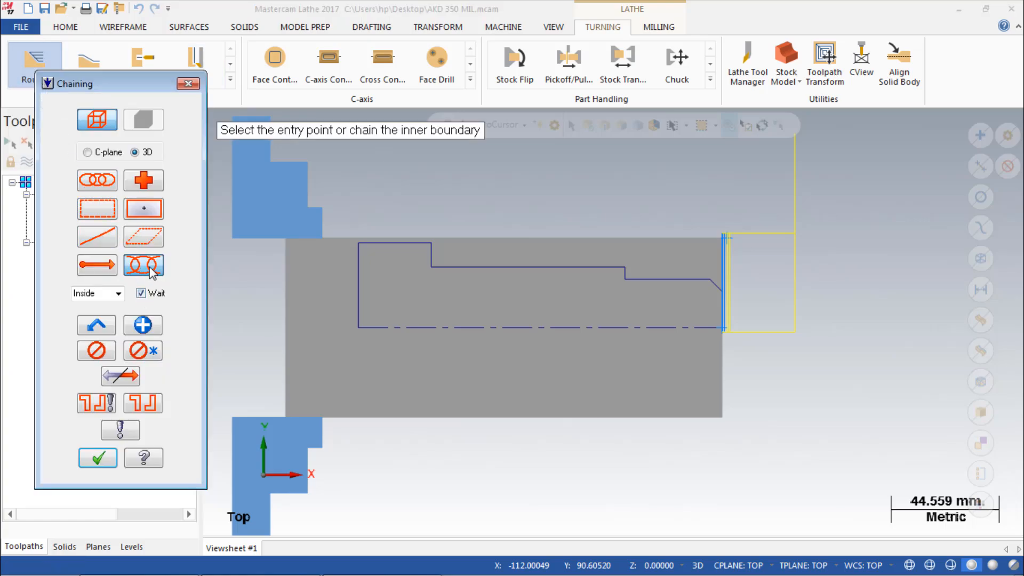
pyautogui.click(718, 290)
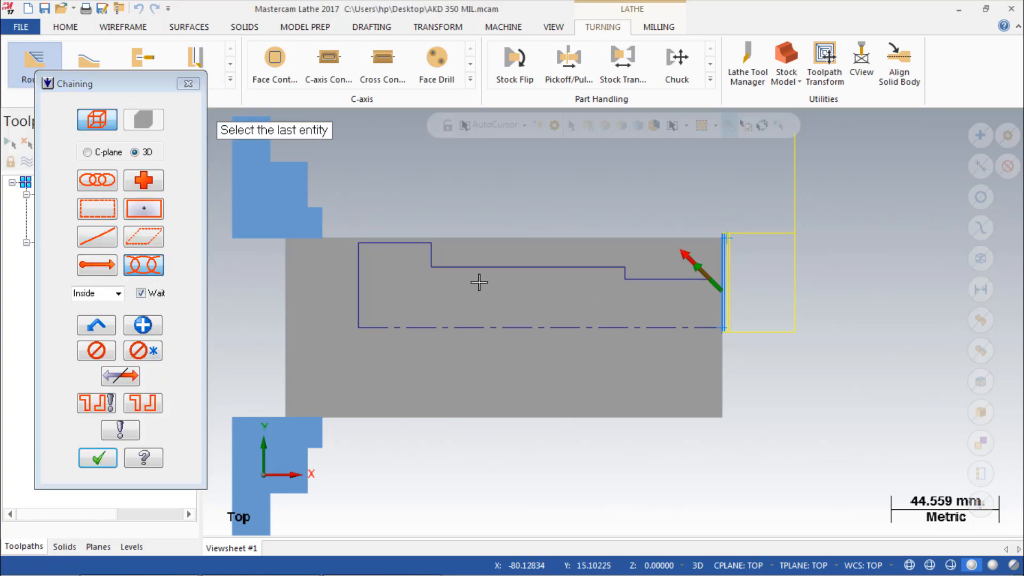
pyautogui.click(373, 243)
pyautogui.click(99, 458)
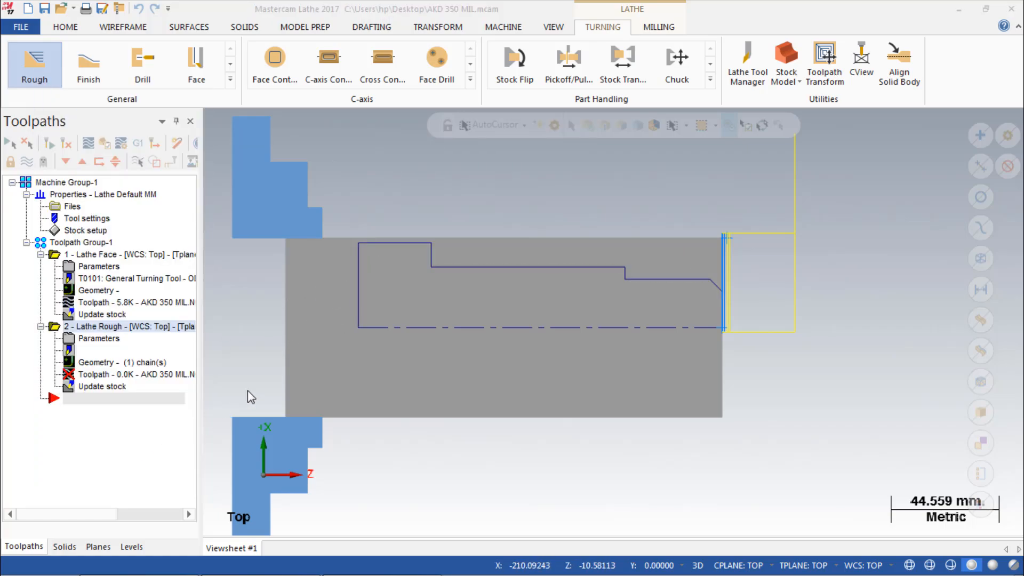
# Assign tool T1212 OD Right 55 deg to the rough toolpath with station number 2, spindle speed 180 CSS and maximum speed 3500
pyautogui.click(472, 262)
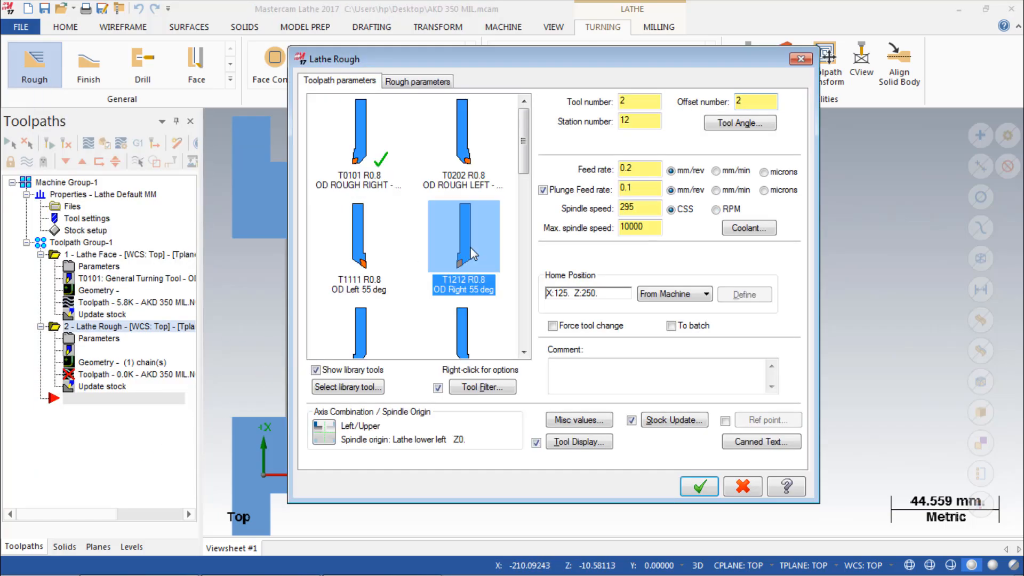
pyautogui.click(643, 122)
pyautogui.write('2')
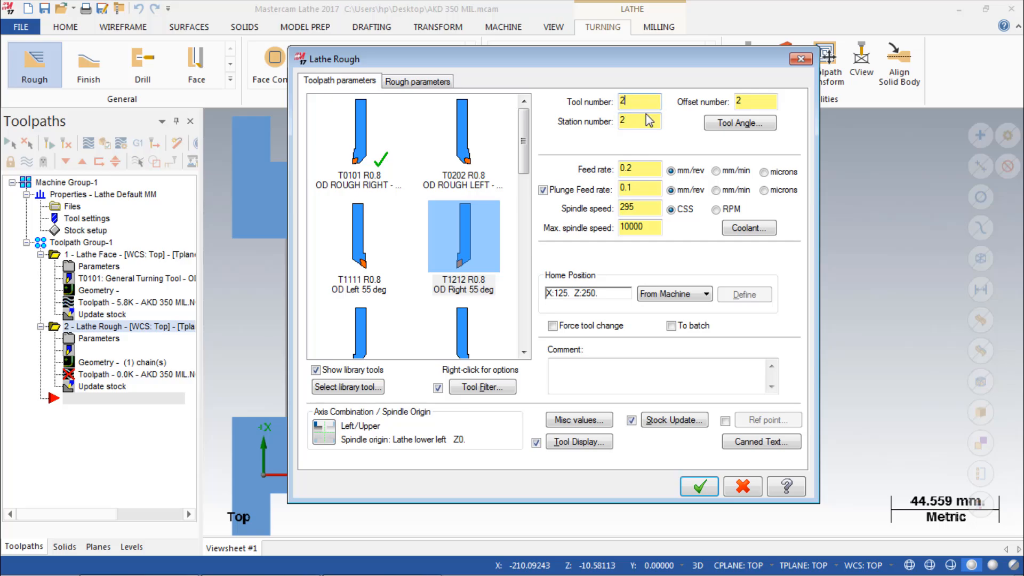
pyautogui.click(634, 169)
pyautogui.click(643, 209)
pyautogui.click(643, 229)
pyautogui.write('35')
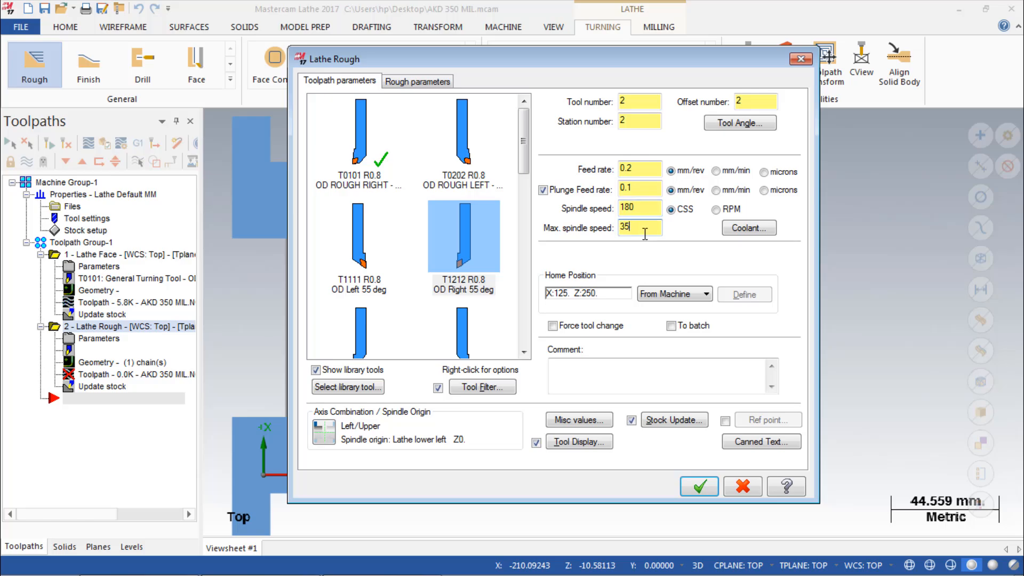
pyautogui.click(651, 170)
# Add the comment OD KABA TORNALAMA to the rough toolpath and set its approach and retract reference points to X 80, Z 30
pyautogui.click(575, 368)
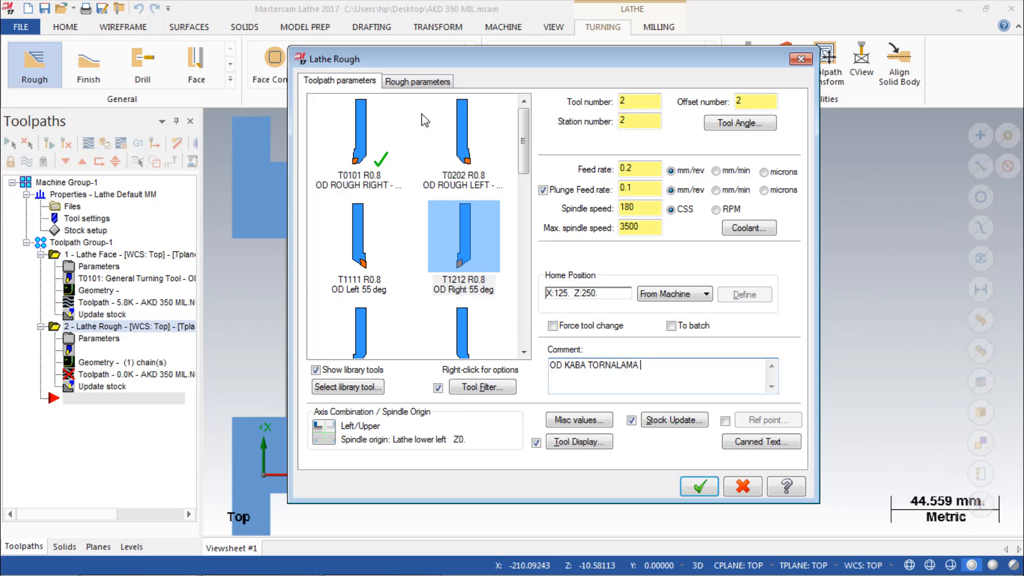
pyautogui.click(725, 421)
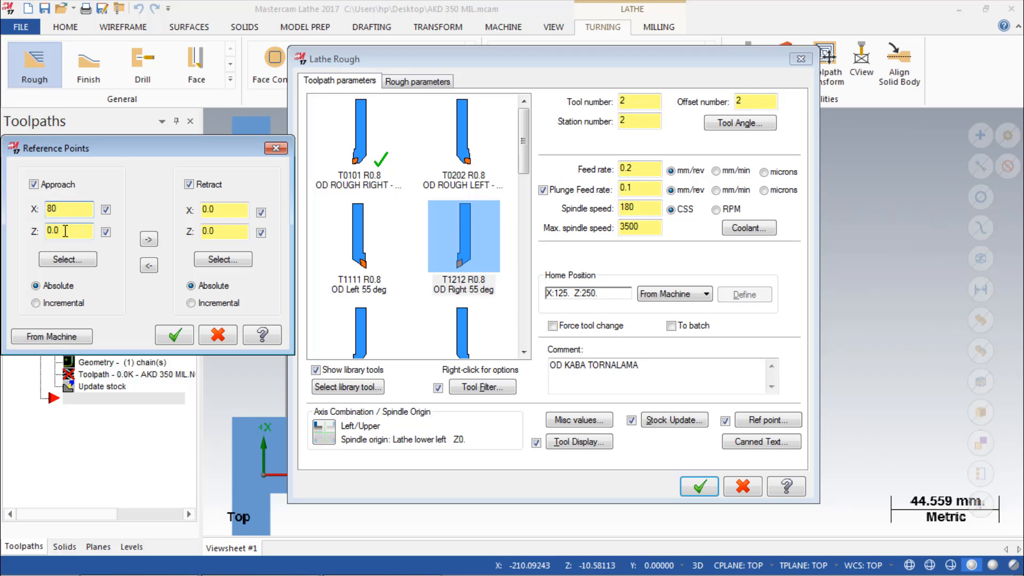
pyautogui.click(65, 231)
pyautogui.write('30')
pyautogui.click(149, 239)
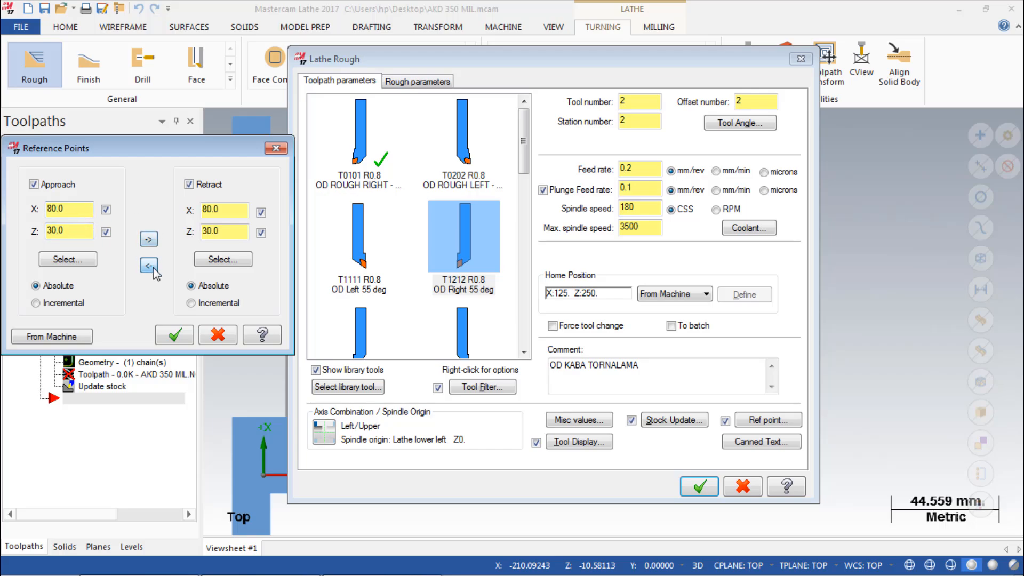
pyautogui.click(175, 335)
# In the rough toolpath's lead-out, extend the end of the contour by 5 mm and point the exit vector straight up
pyautogui.click(419, 81)
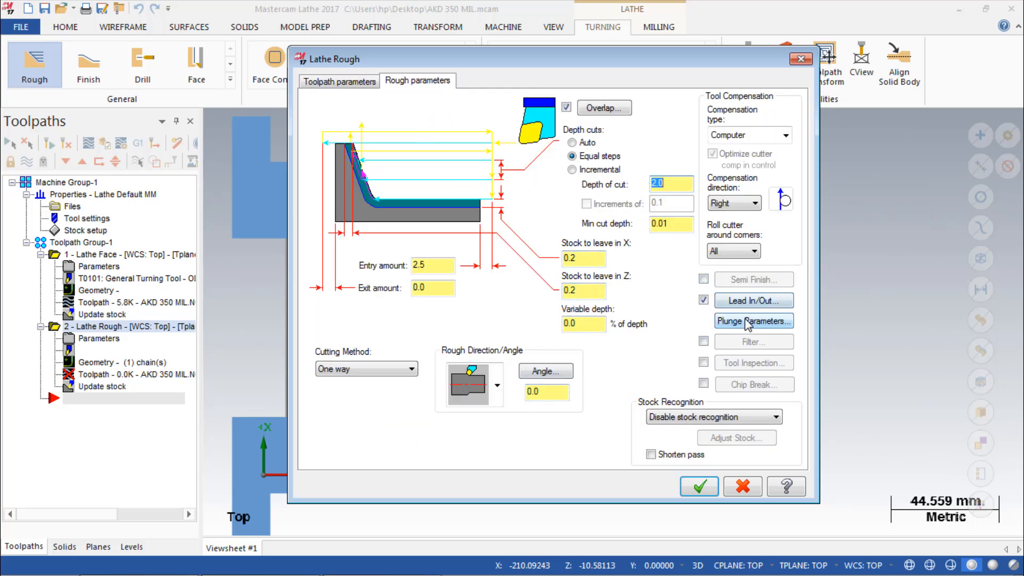
pyautogui.click(750, 301)
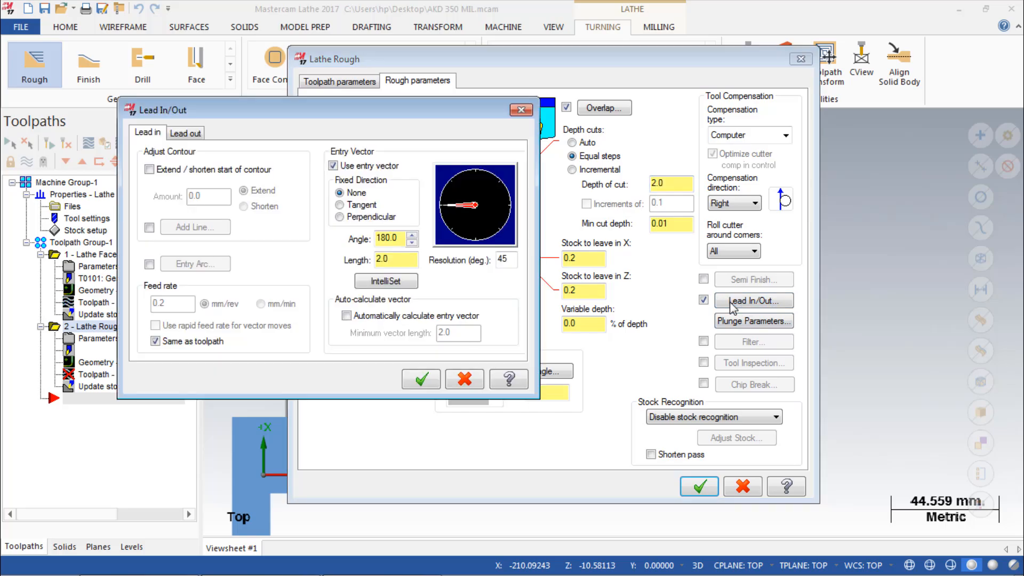
pyautogui.click(186, 133)
pyautogui.click(150, 169)
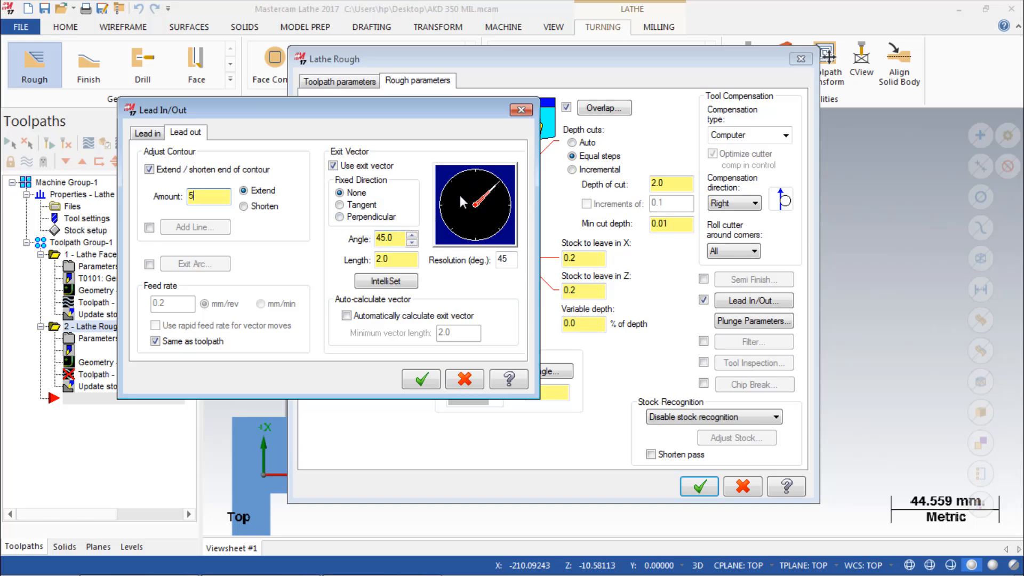
pyautogui.click(480, 172)
pyautogui.click(422, 380)
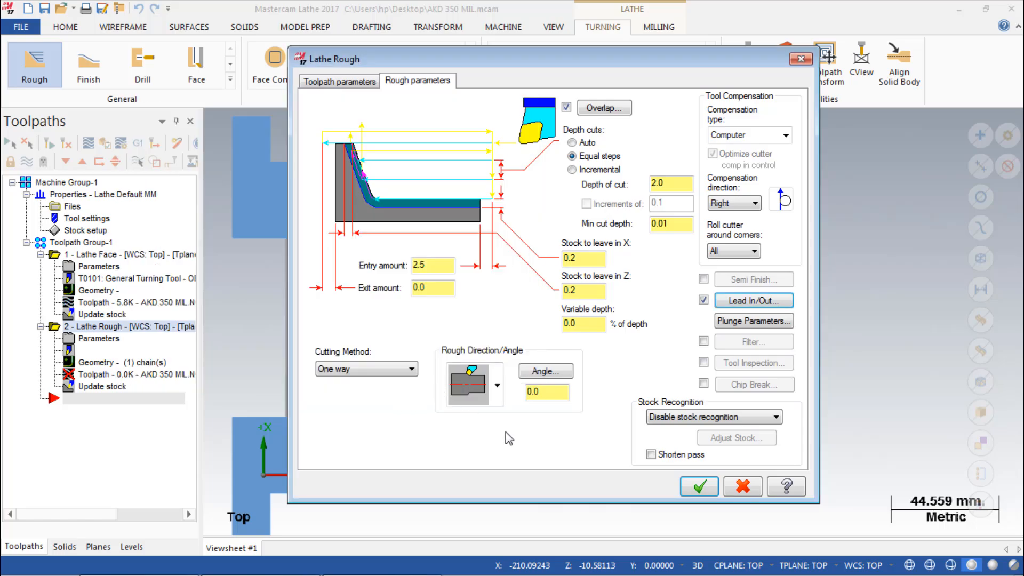
# Set the rough toolpath's stock recognition to Use stock for outer boundary and generate the toolpath
pyautogui.click(660, 421)
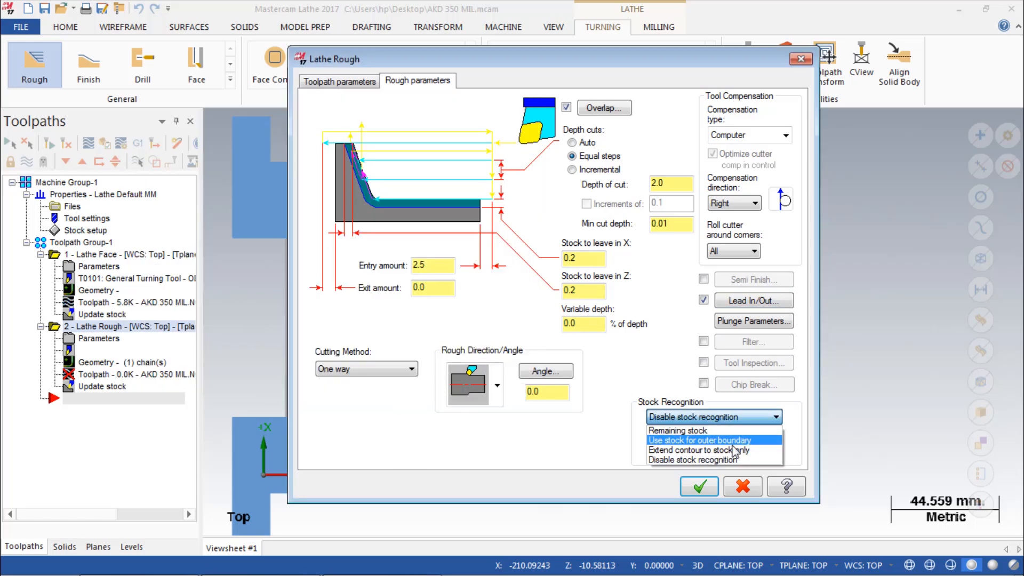
pyautogui.click(715, 441)
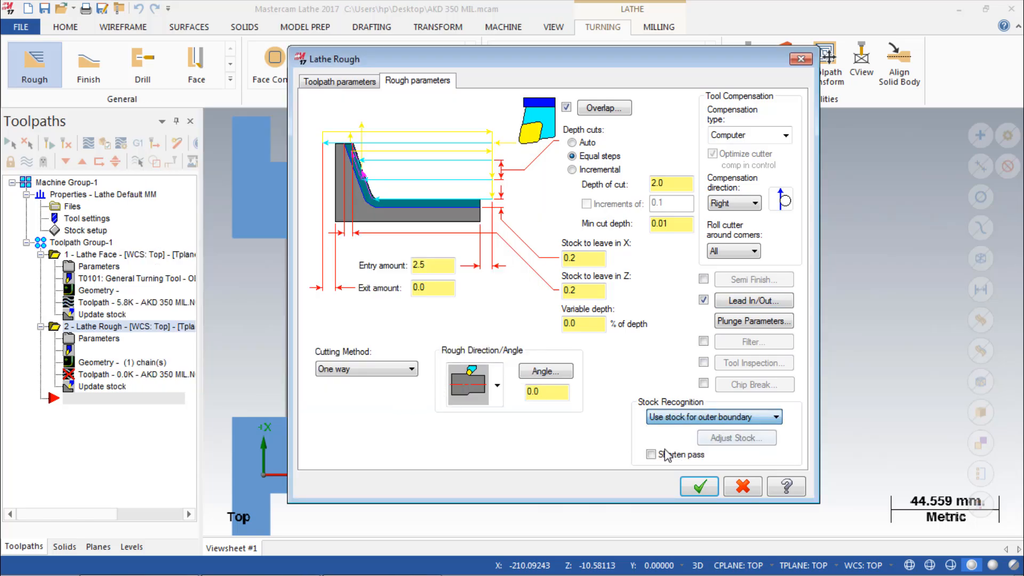
pyautogui.click(699, 487)
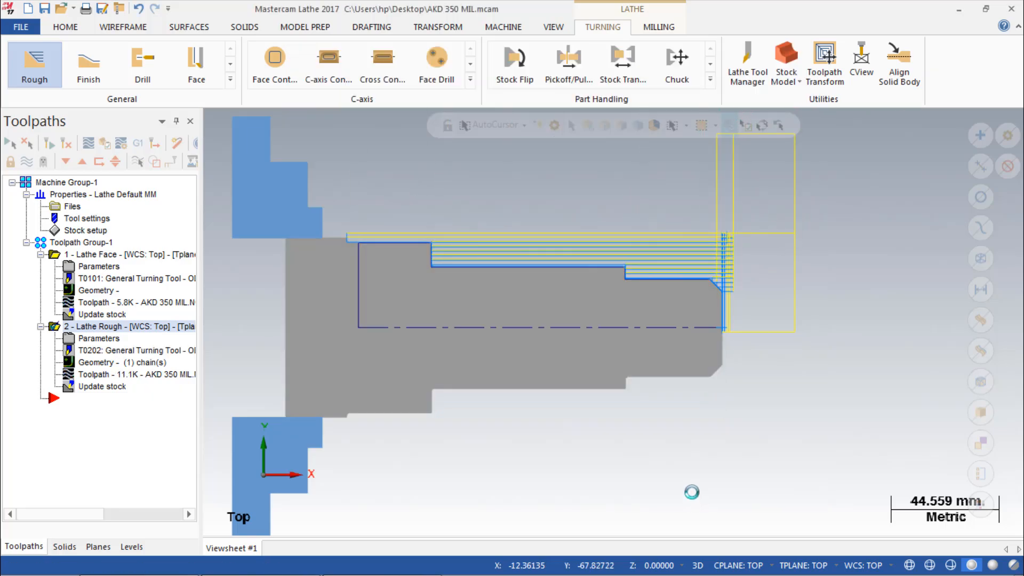
# Start a lathe finish toolpath on a partial chain from the end chamfer to the large diameter's upper horizontal line
pyautogui.scroll(-1, 707, 473)
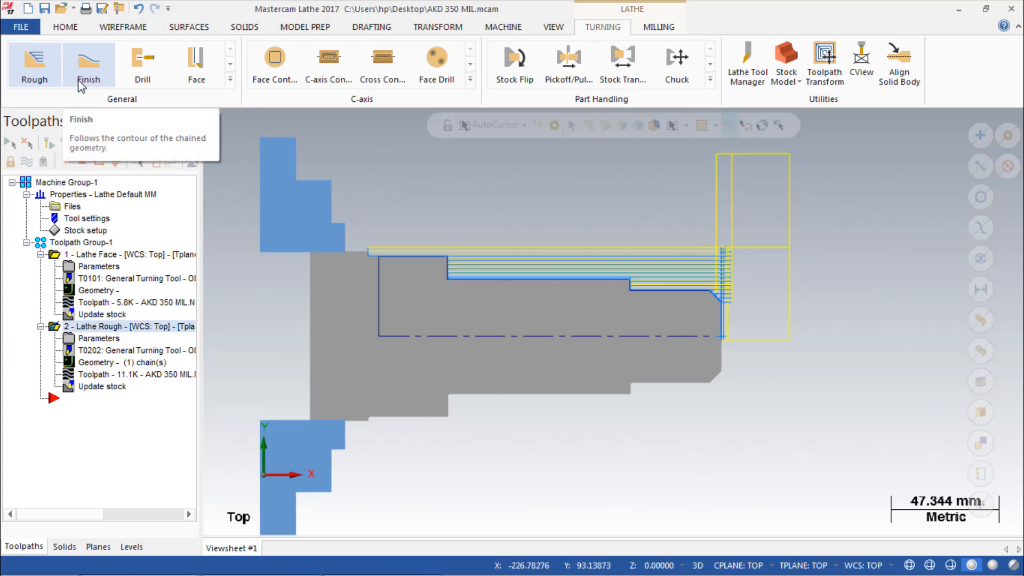
pyautogui.click(90, 64)
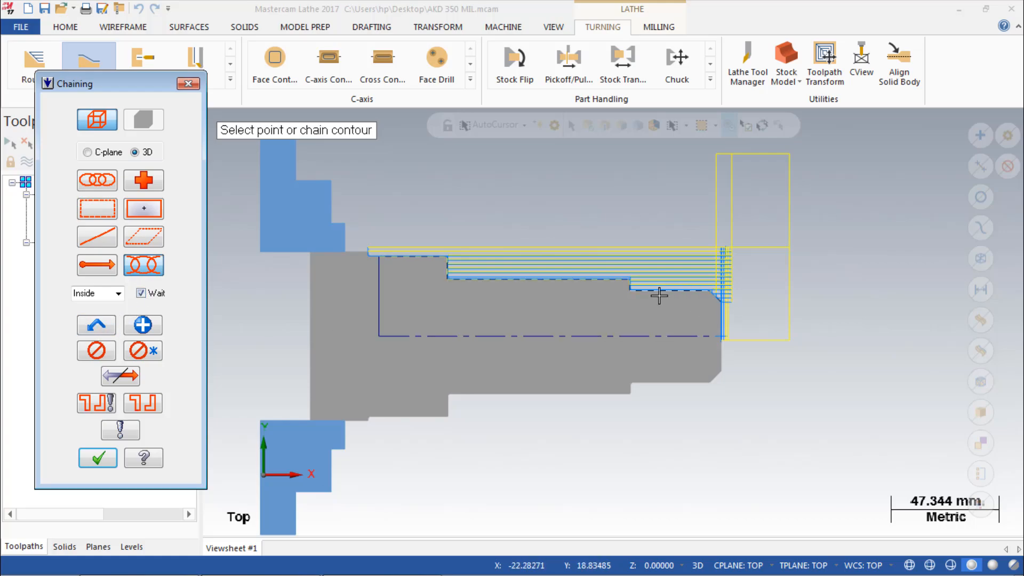
pyautogui.click(417, 258)
pyautogui.click(97, 457)
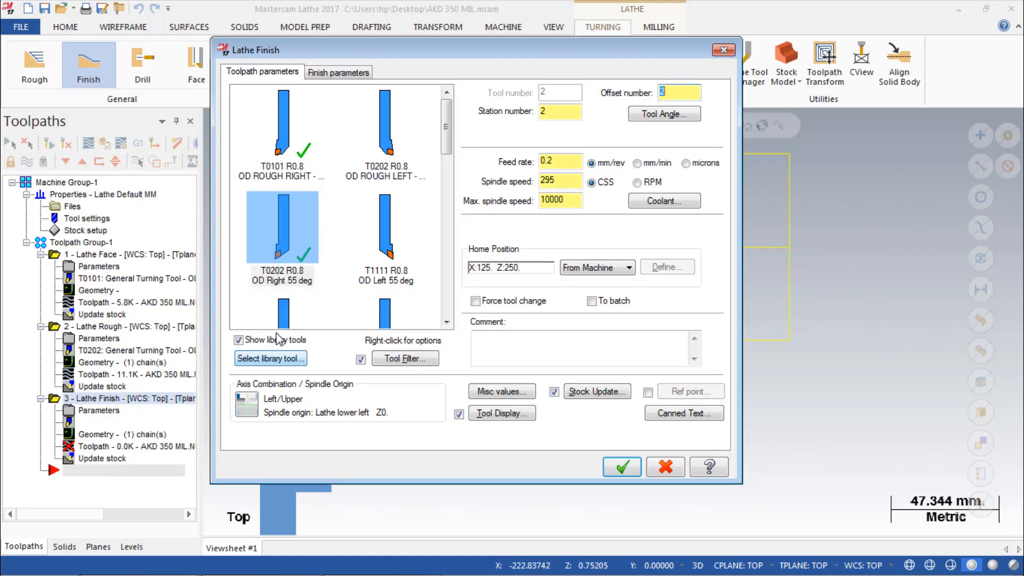
# Assign tool T2121 OD Finish Right 35 deg to the finish toolpath with station number 3
pyautogui.scroll(-3, 341, 208)
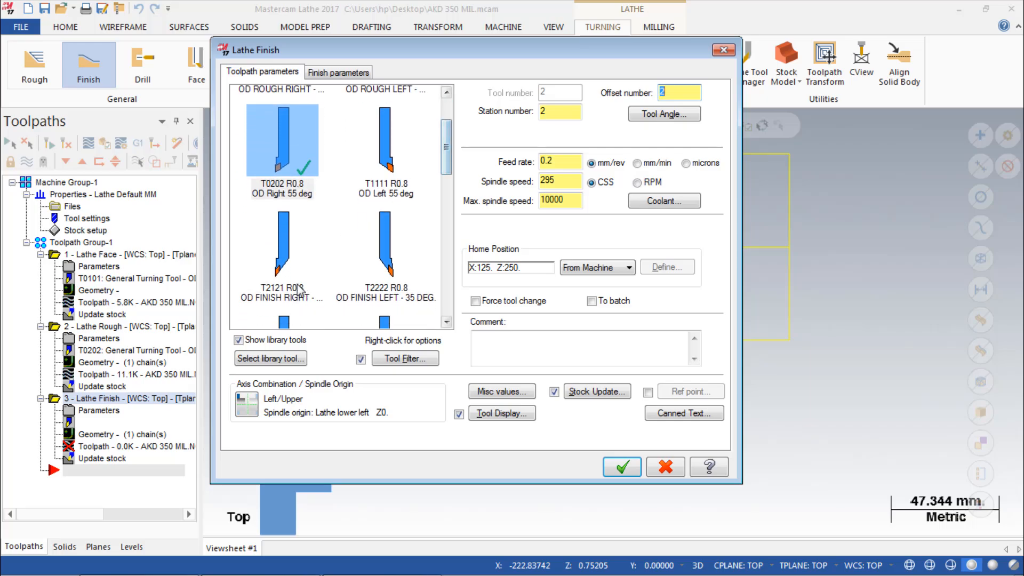
pyautogui.click(288, 264)
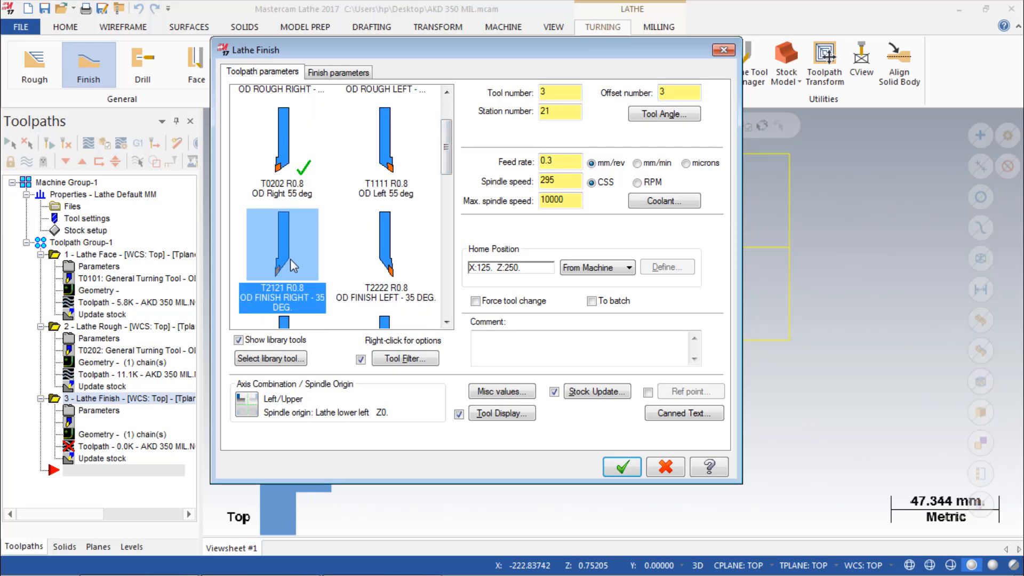
pyautogui.doubleClick(553, 109)
pyautogui.write('3')
# Set the finish toolpath's feed rate to 0.1 mm/rev, spindle speed to 160 CSS and maximum spindle speed to 3500
pyautogui.click(562, 162)
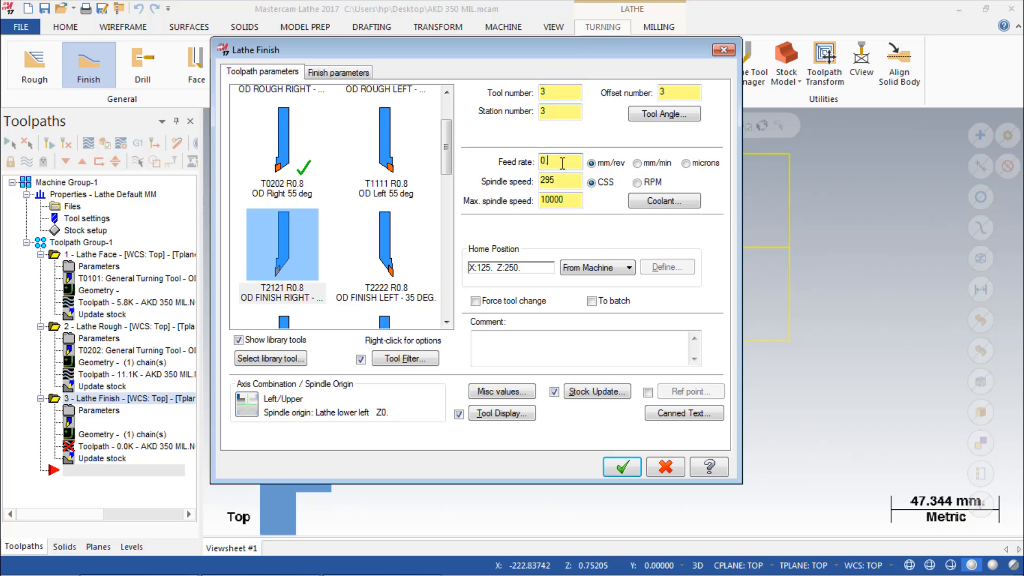
pyautogui.write('1')
pyautogui.doubleClick(562, 182)
pyautogui.doubleClick(562, 201)
pyautogui.write('3500')
pyautogui.click(564, 182)
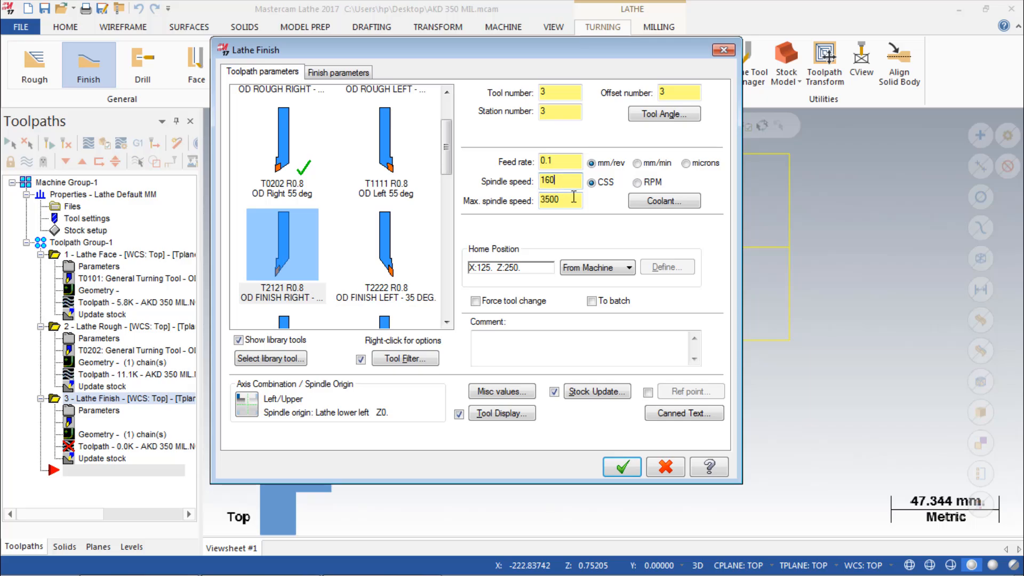
# Add the comment OD FNIS to the finish toolpath and set its approach and retract reference points to X 80, Z 30
pyautogui.click(502, 345)
pyautogui.write('OD FNIS')
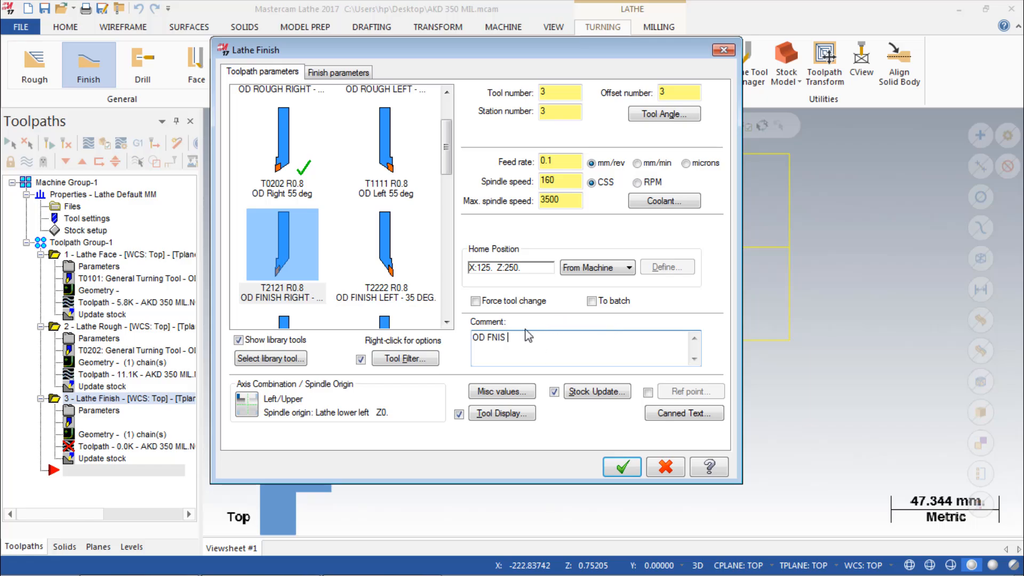
pyautogui.click(647, 392)
pyautogui.click(64, 210)
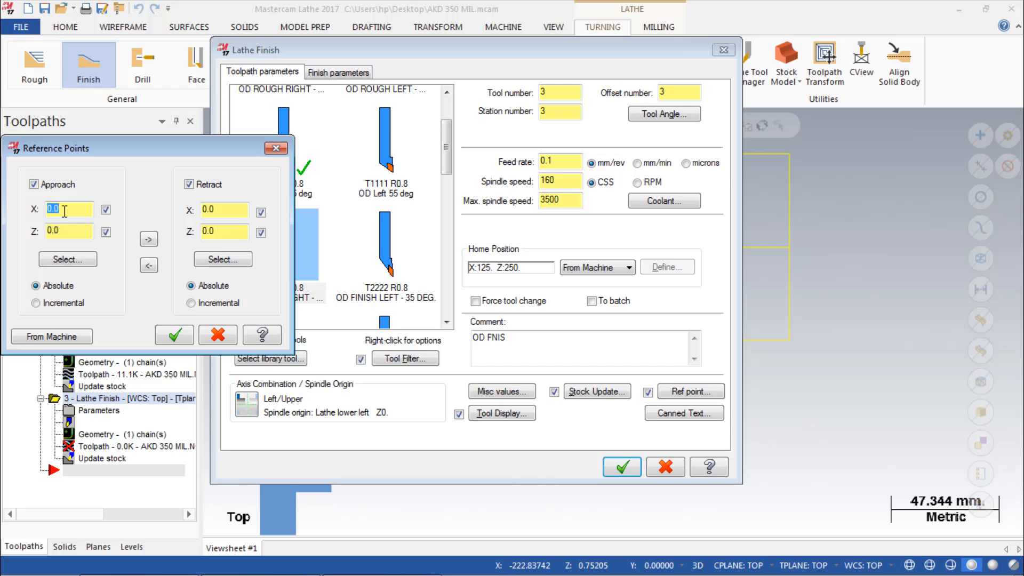
pyautogui.write('80')
pyautogui.doubleClick(69, 235)
pyautogui.write('30')
pyautogui.click(149, 239)
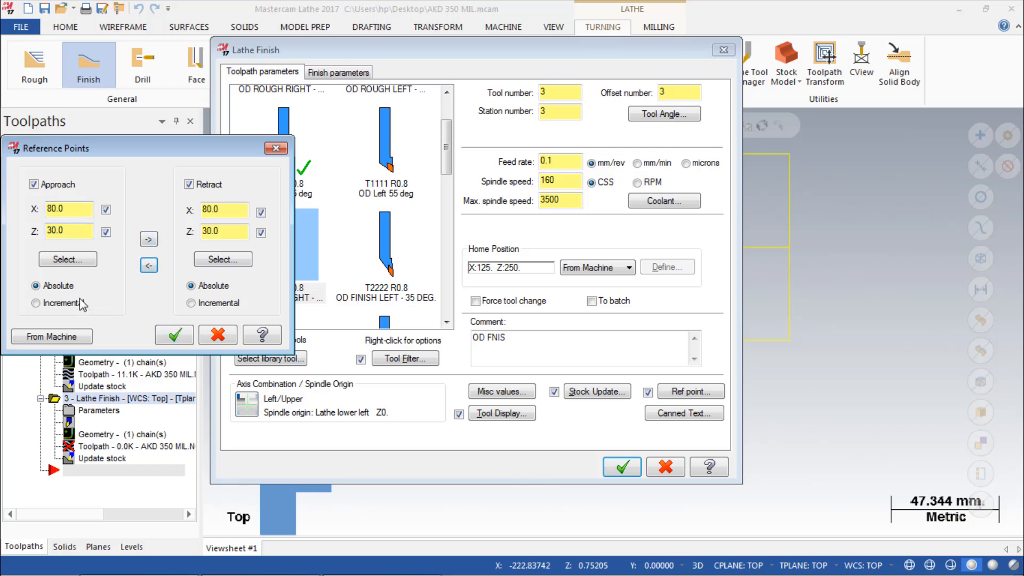
pyautogui.click(170, 336)
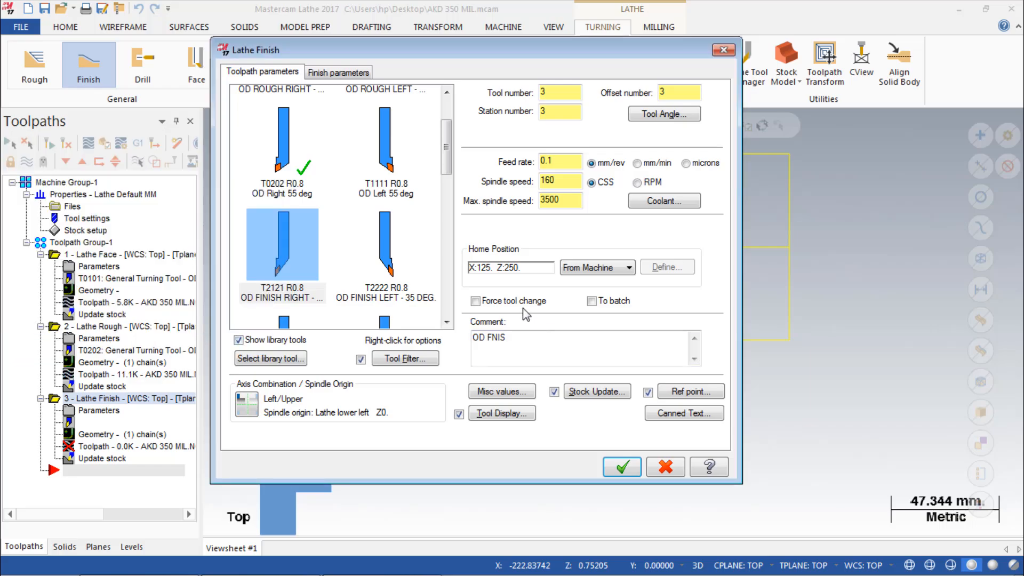
# Extend the contour end in the finish toolpath's lead-out, point the exit vector straight up, and generate the toolpath
pyautogui.click(340, 72)
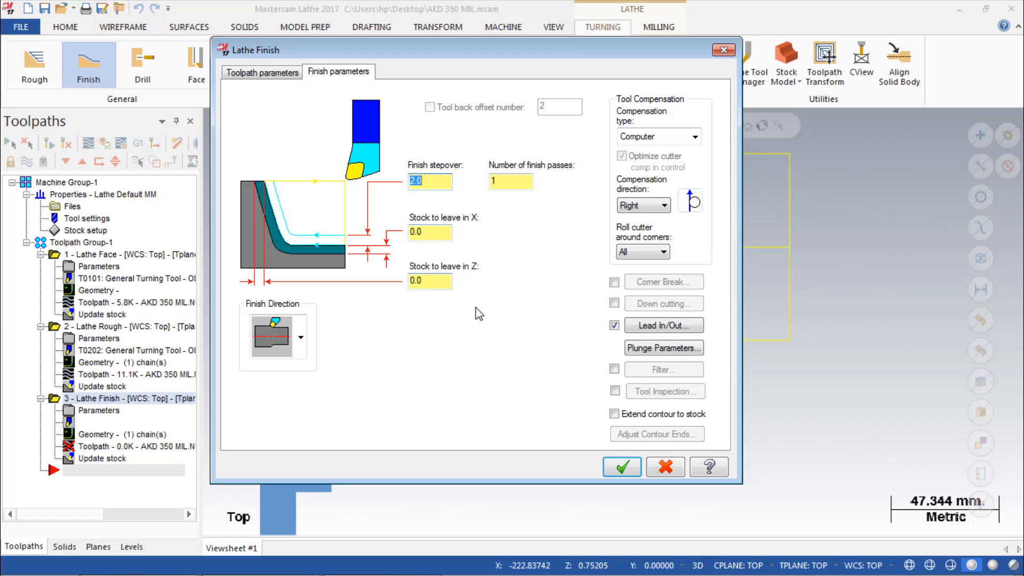
pyautogui.click(675, 328)
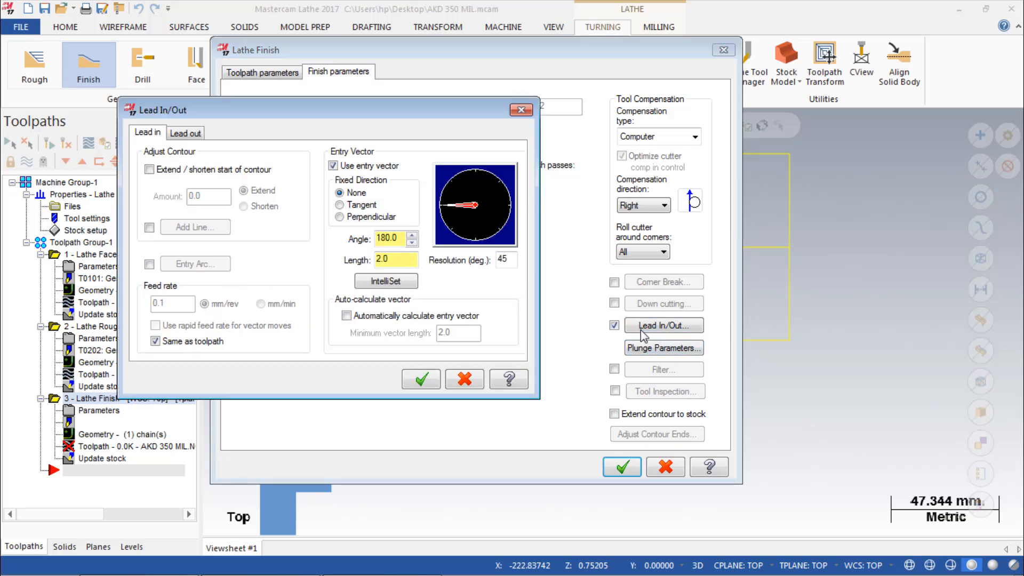
pyautogui.click(183, 136)
pyautogui.click(149, 169)
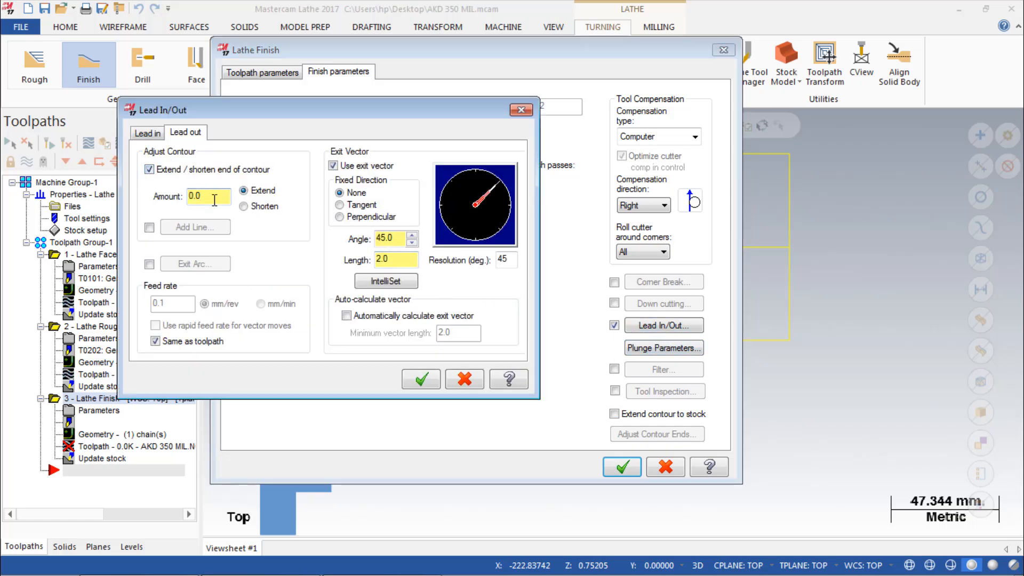
pyautogui.click(479, 169)
pyautogui.click(426, 384)
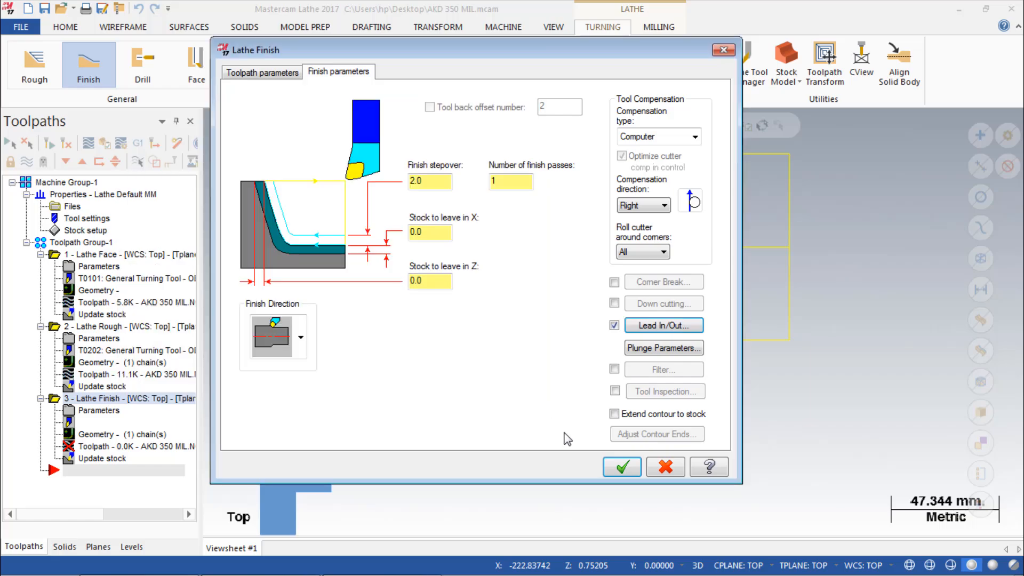
pyautogui.click(622, 468)
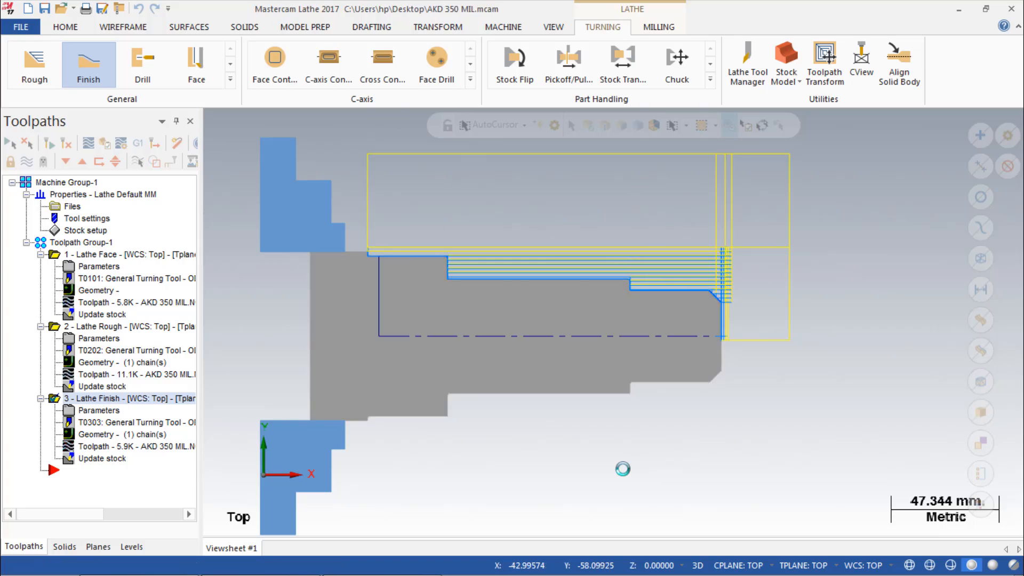
# Backplot the finish toolpath with an adjusted playback speed to examine the tool's movement, then close the backplot
pyautogui.click(107, 143)
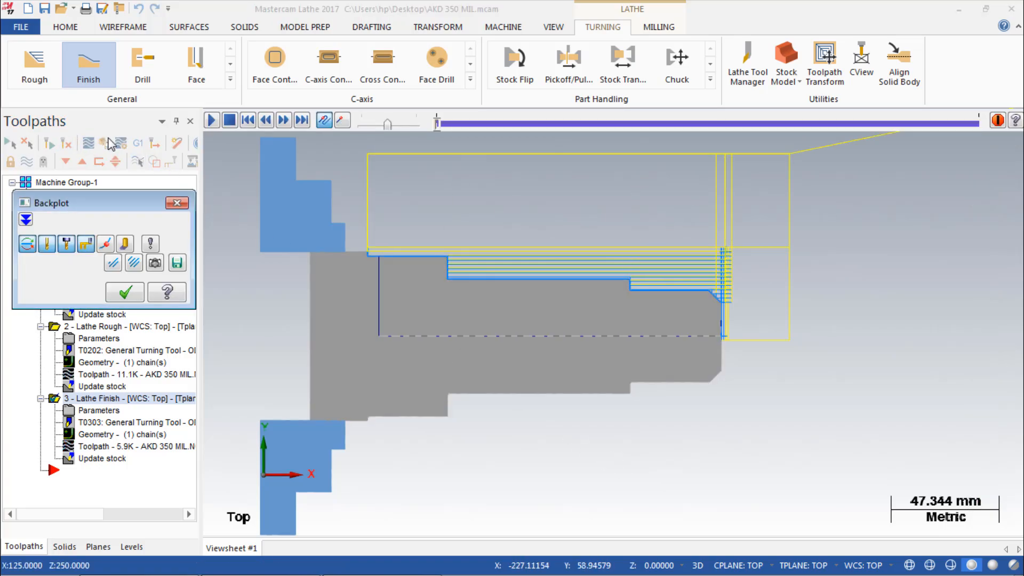
pyautogui.click(212, 120)
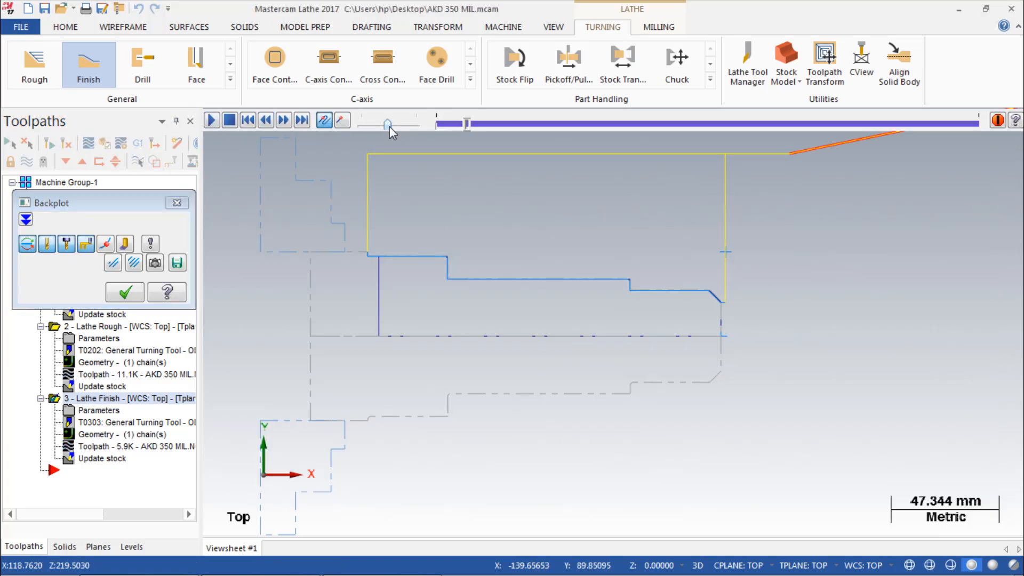
pyautogui.moveTo(389, 124)
pyautogui.mouseDown()
pyautogui.moveTo(418, 123)
pyautogui.moveTo(395, 121)
pyautogui.mouseUp()
pyautogui.click(177, 203)
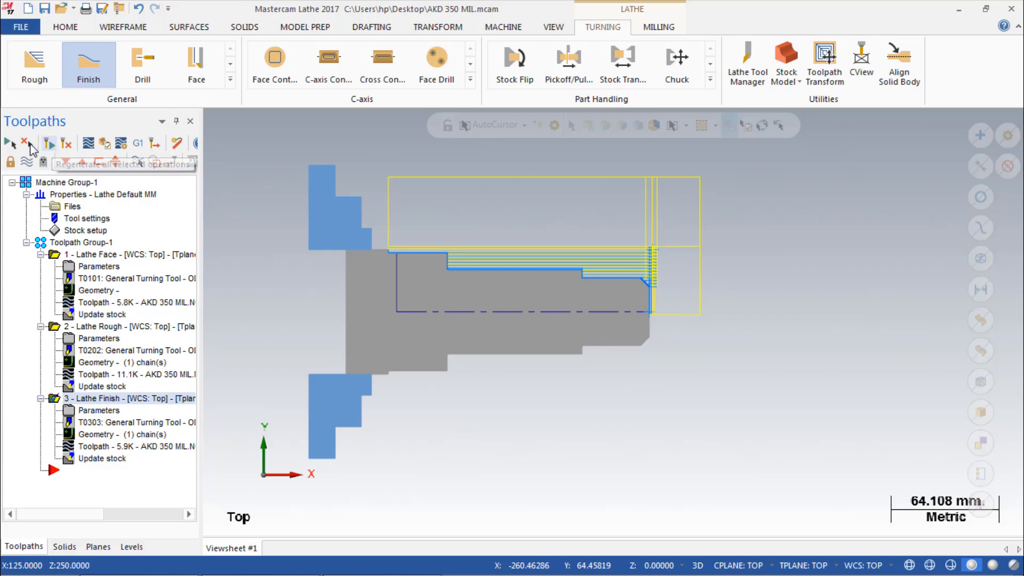
# Select all three lathe operations and play their solid machining simulation in Verify mode of Mastercam Simulator
pyautogui.click(10, 144)
pyautogui.click(49, 144)
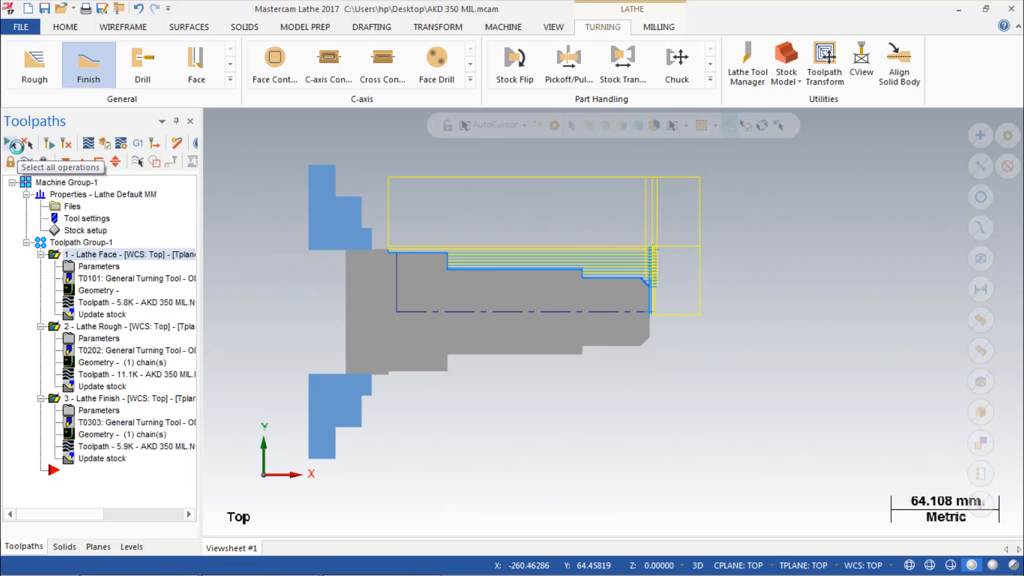
pyautogui.click(105, 144)
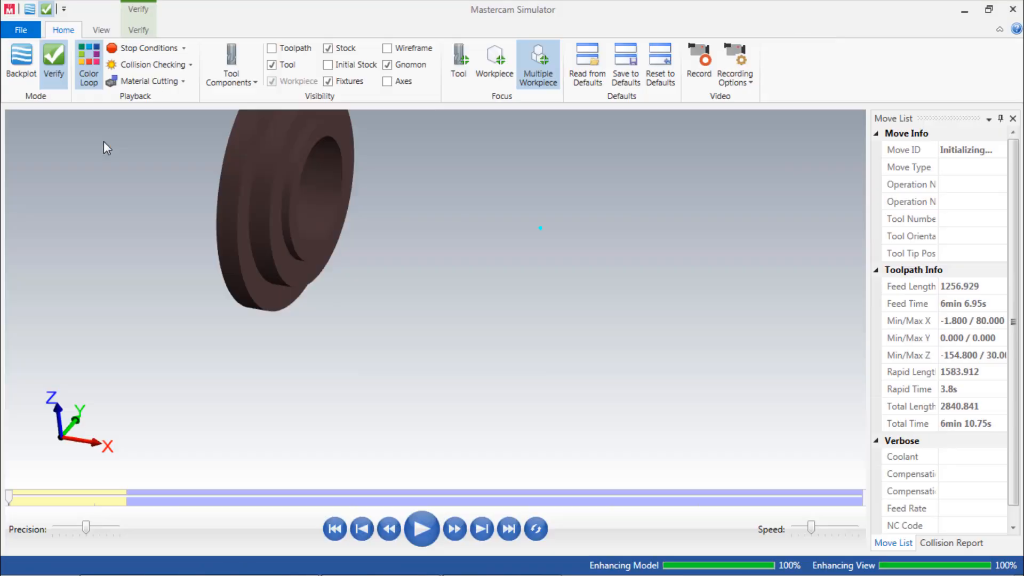
pyautogui.rightClick(326, 185)
pyautogui.click(364, 280)
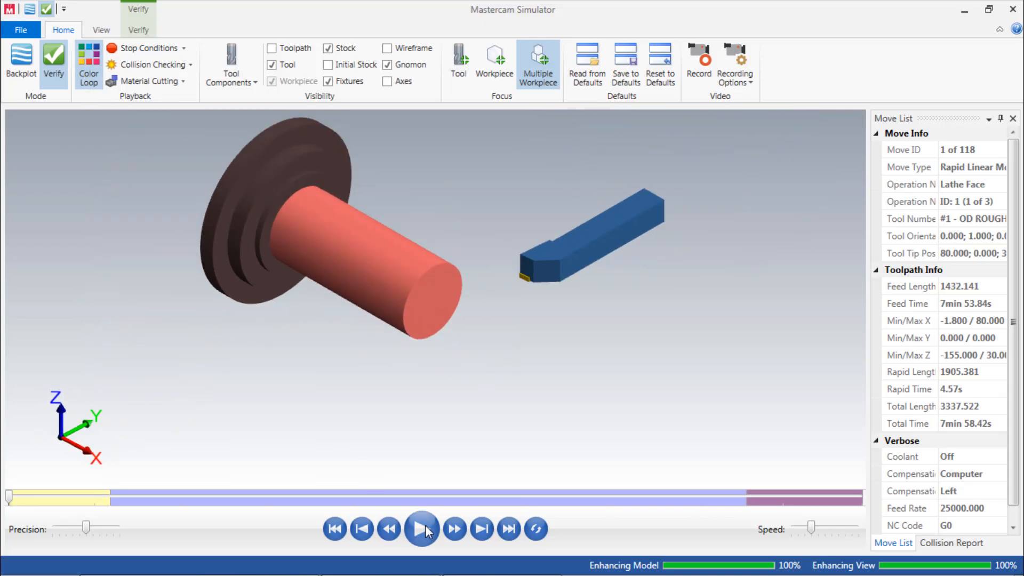
pyautogui.click(426, 526)
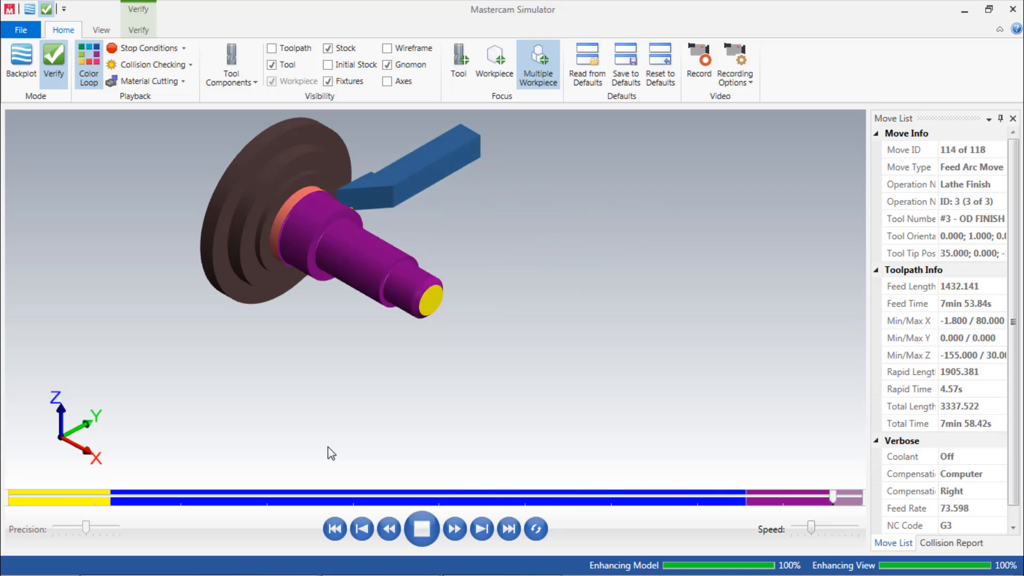
# Examine the simulated stepped shaft's turned diameters and end chamfer from different angles, then close the simulator
pyautogui.moveTo(324, 415); pyautogui.dragTo(345, 410, button='middle')
pyautogui.scroll(3, 285, 277)
pyautogui.moveTo(285, 278); pyautogui.dragTo(315, 283, button='middle')
pyautogui.scroll(3, 289, 325)
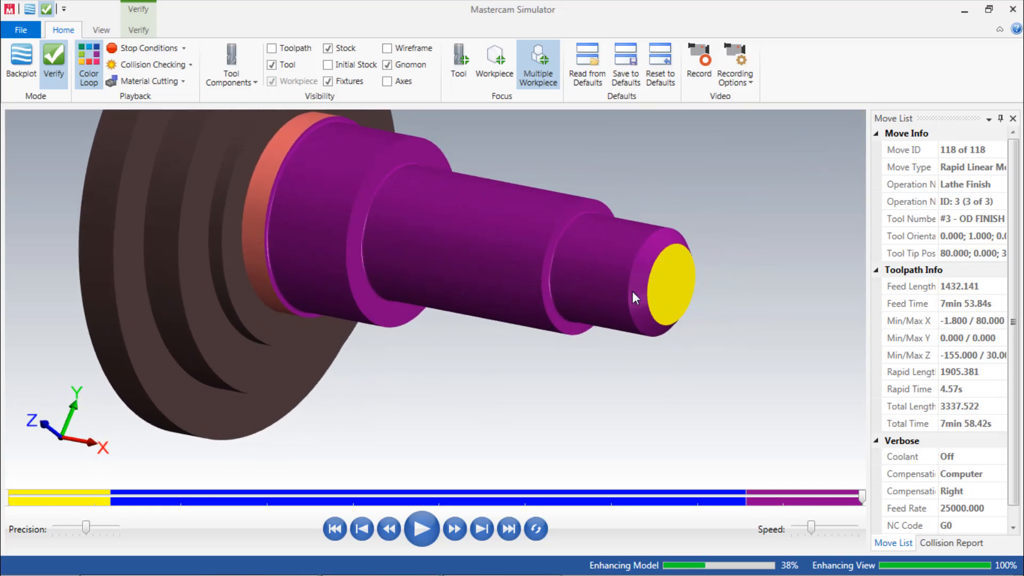
pyautogui.scroll(-3, 675, 297)
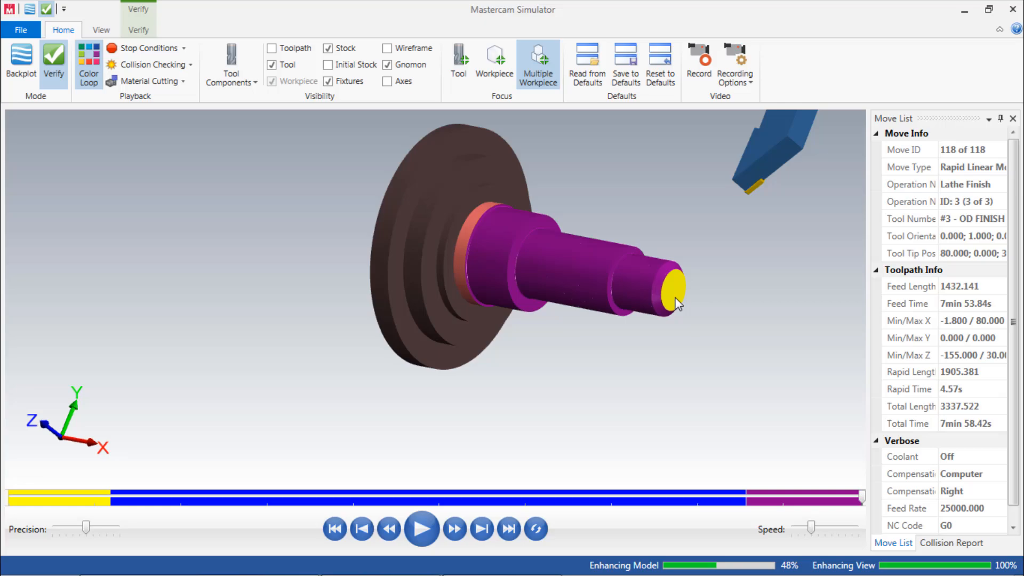
pyautogui.click(1012, 9)
pyautogui.rightClick(448, 235)
pyautogui.click(491, 315)
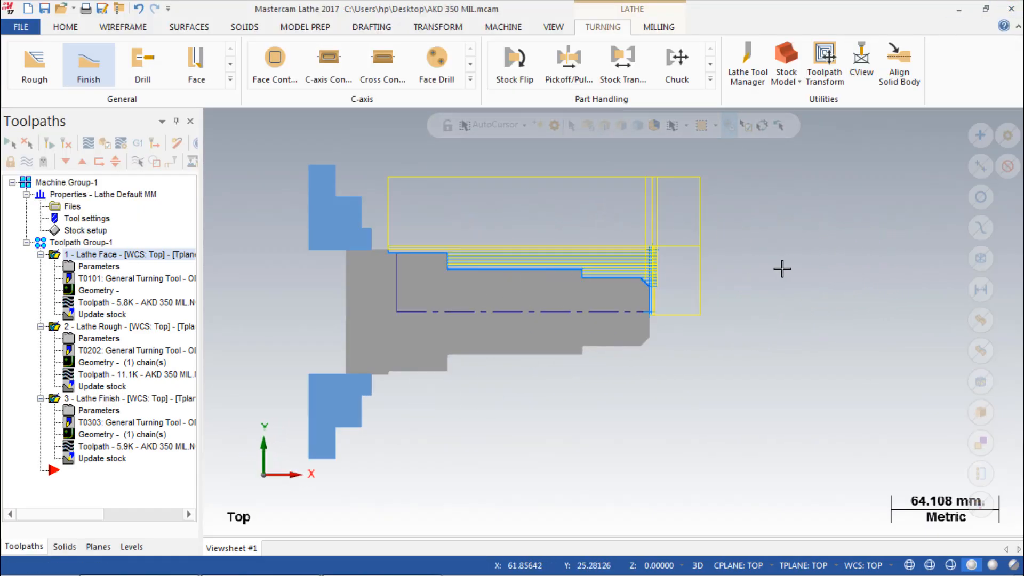
# Save the Mastercam part file as AKD 350 MIL on the desktop, replacing the existing file
pyautogui.scroll(-1, 782, 267)
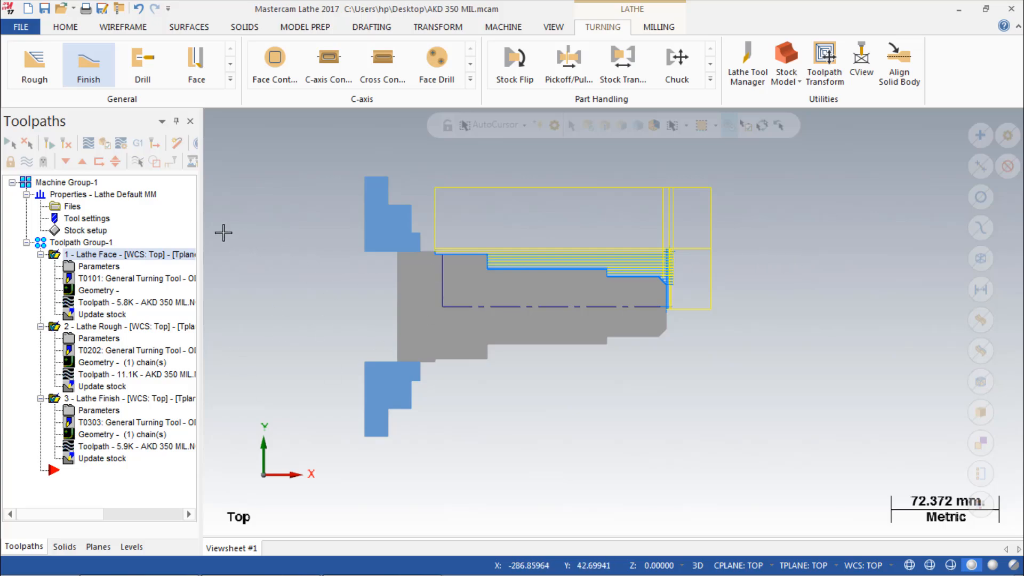
pyautogui.click(44, 8)
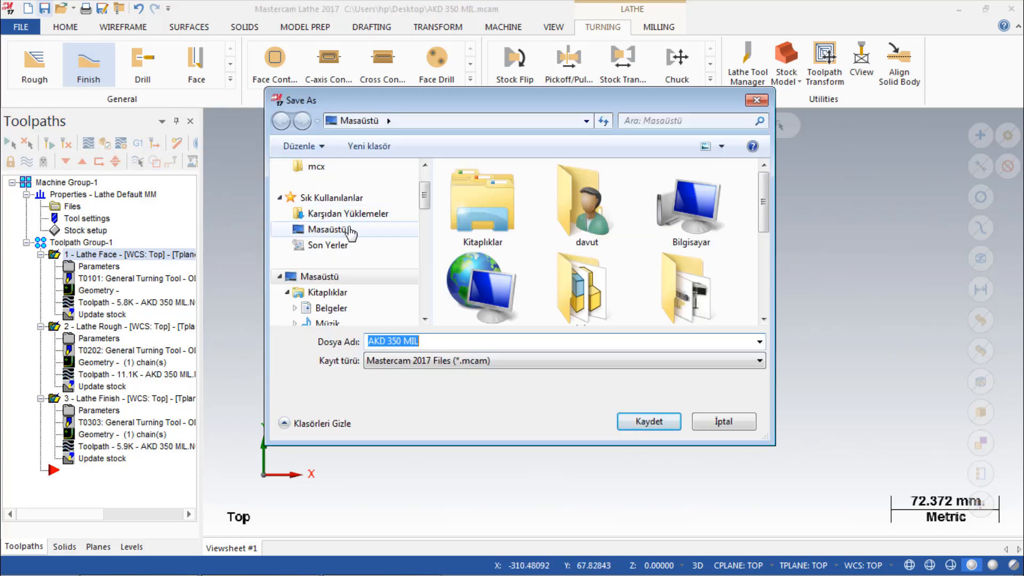
pyautogui.click(650, 433)
pyautogui.click(544, 359)
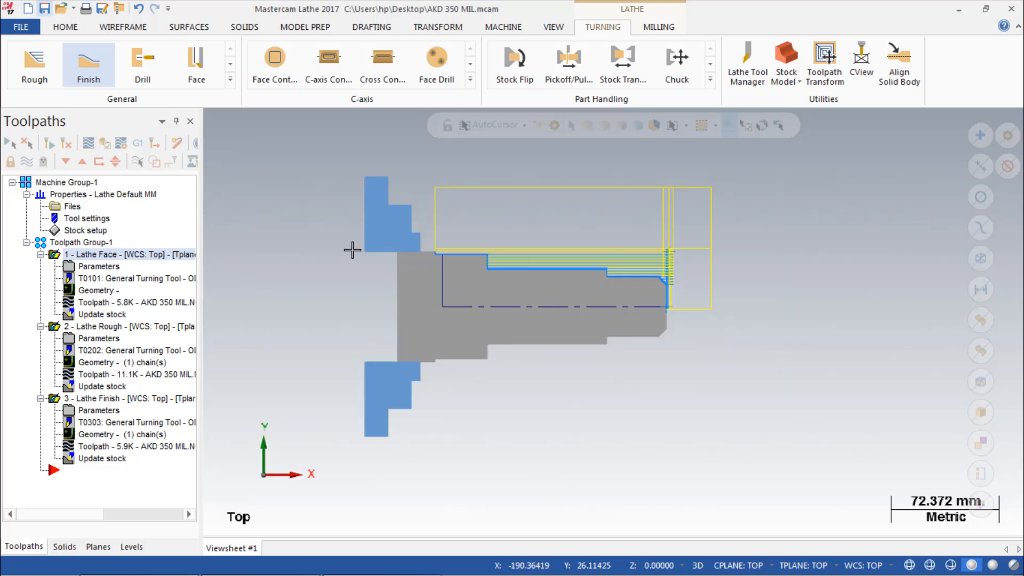
# Post-process the lathe operations and save the NC file as AKD 350 MIL on the desktop
pyautogui.click(137, 143)
pyautogui.click(100, 435)
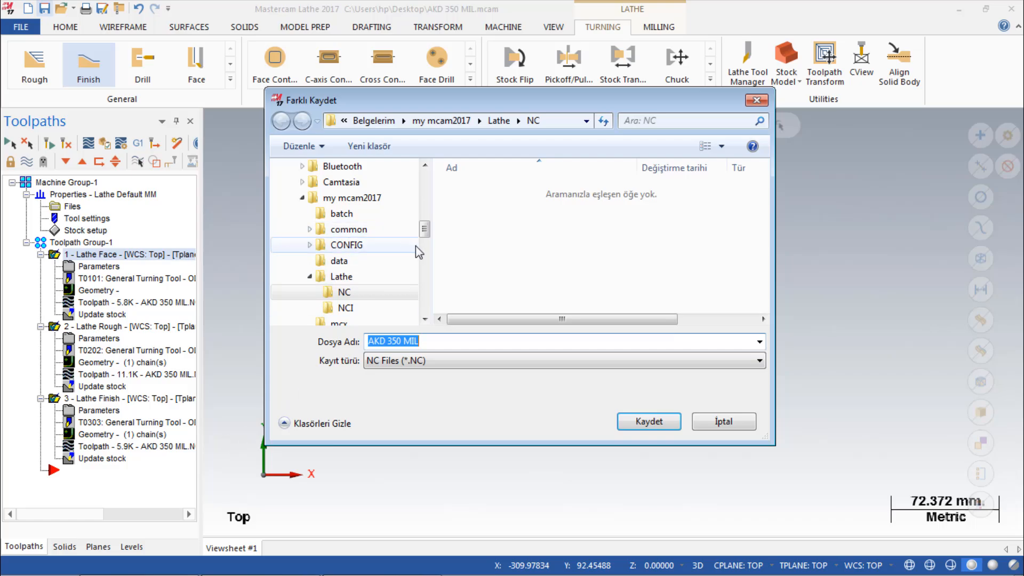
pyautogui.moveTo(425, 233); pyautogui.dragTo(411, 160)
pyautogui.click(350, 284)
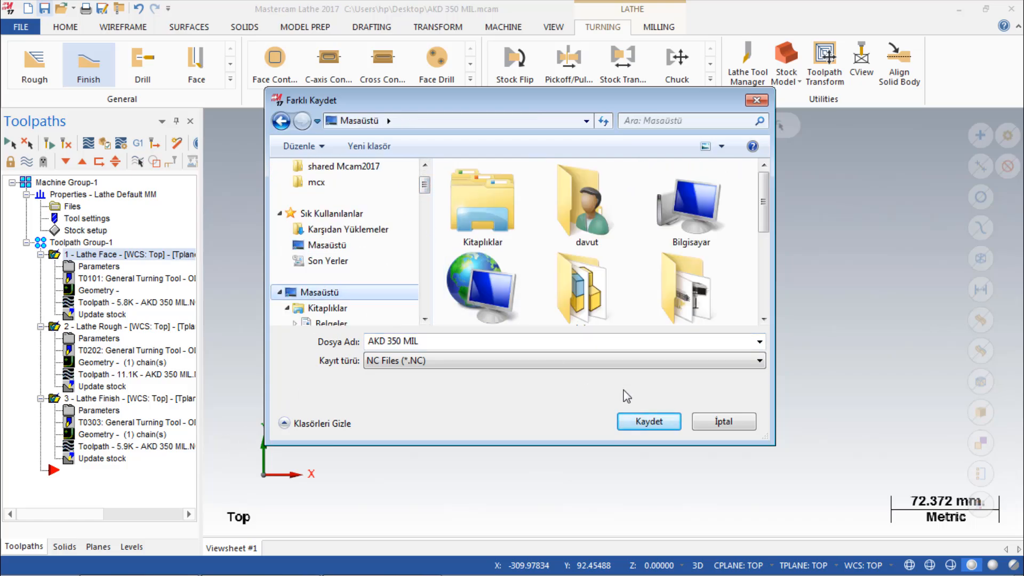
pyautogui.click(655, 426)
pyautogui.click(549, 296)
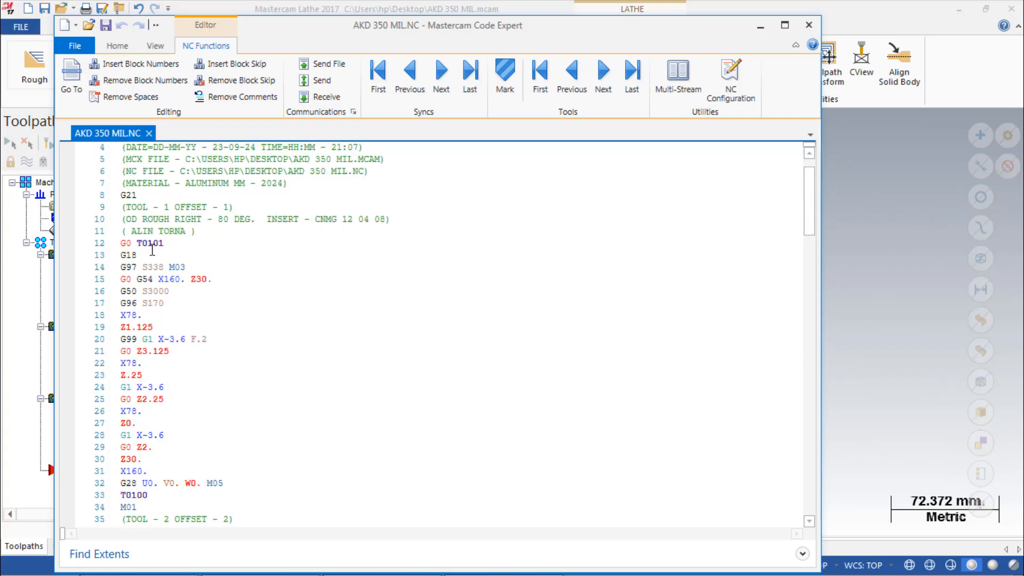
# Minimise the code editor, Mastercam and the PDF drawing, and launch Swansoft CNC Simulation with the FANUC 0iT control
pyautogui.scroll(-1, 153, 249)
pyautogui.click(762, 28)
pyautogui.click(959, 9)
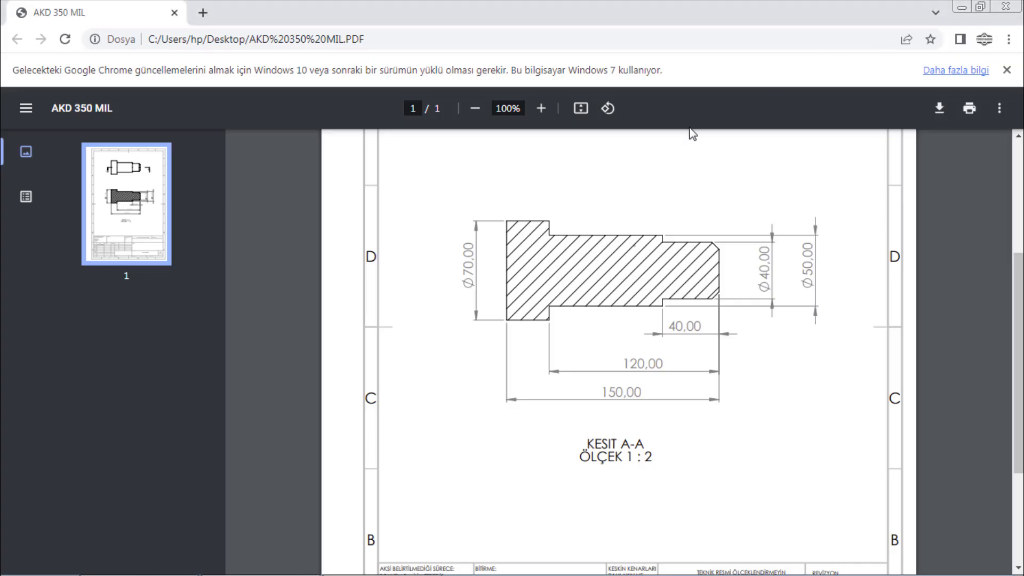
pyautogui.click(962, 7)
pyautogui.doubleClick(140, 109)
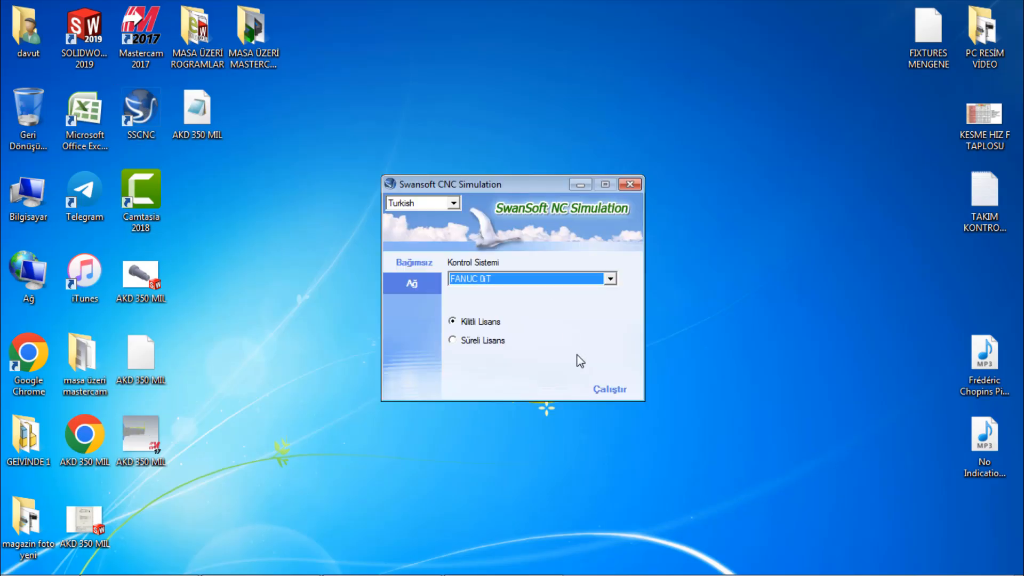
pyautogui.click(610, 390)
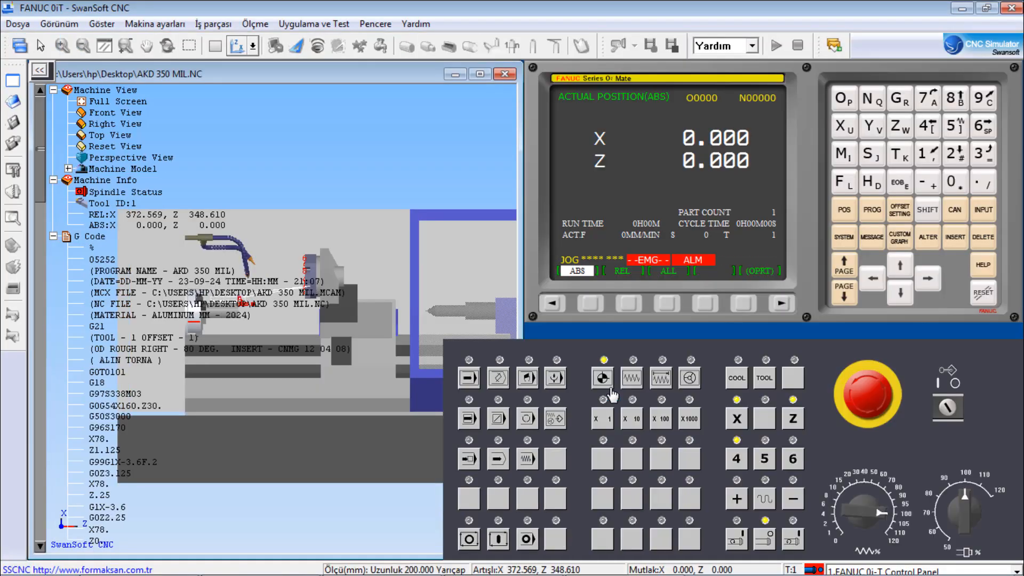
# Start a new NC code to clear the loaded program and collapse the Machine View and Machine Info branches
pyautogui.click(18, 24)
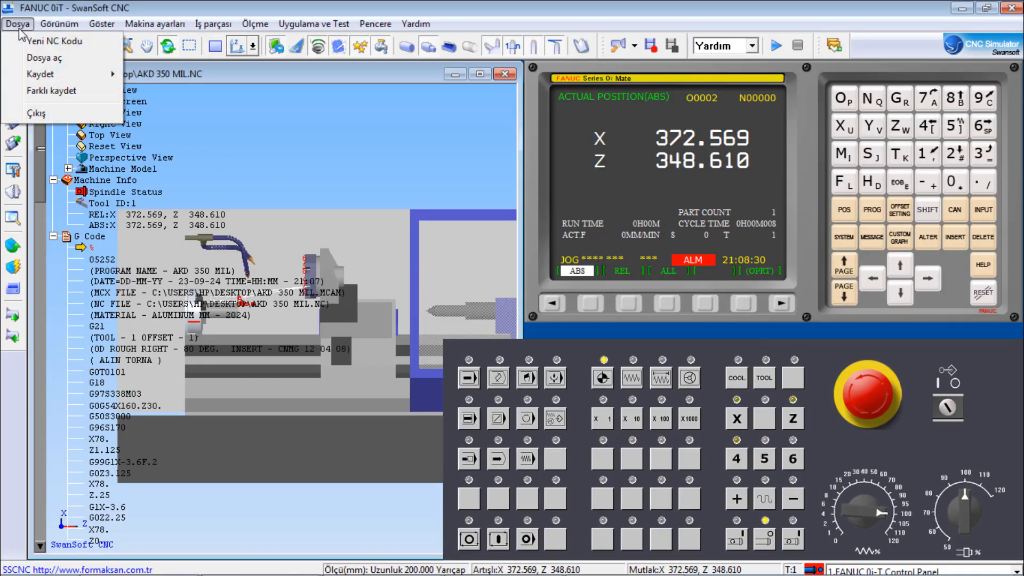
pyautogui.click(48, 45)
pyautogui.click(41, 90)
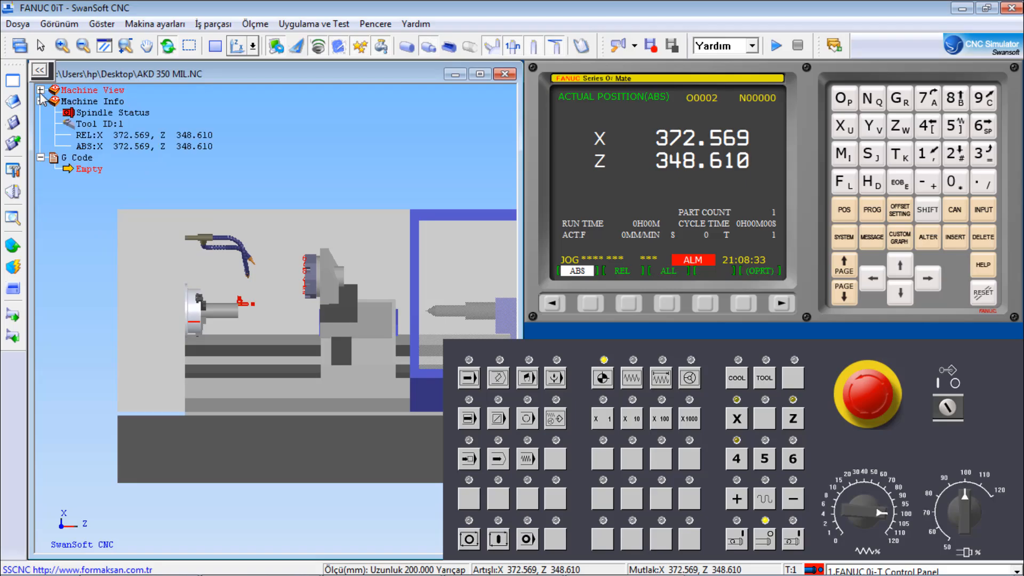
pyautogui.click(40, 101)
pyautogui.moveTo(259, 161); pyautogui.dragTo(141, 276)
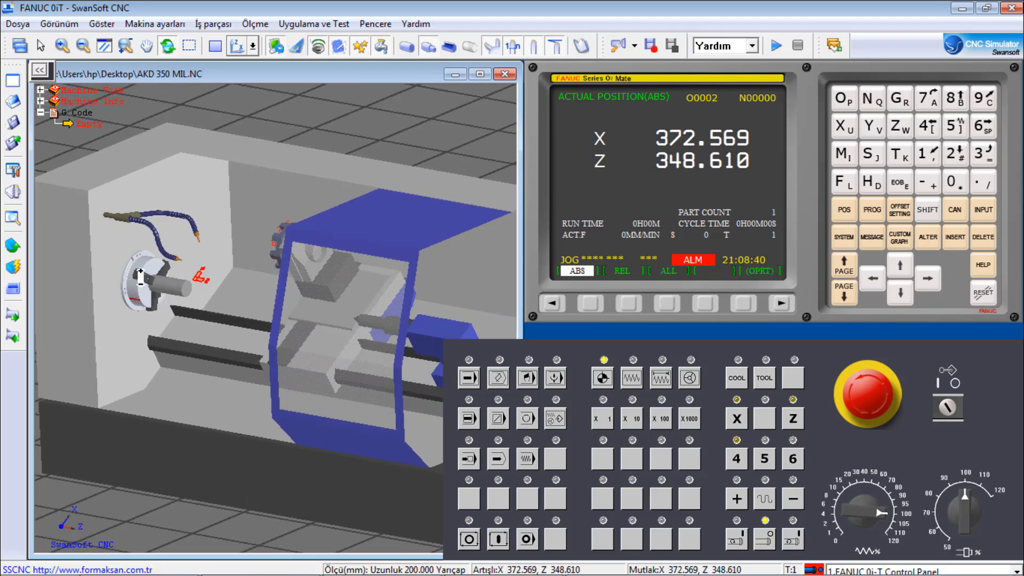
pyautogui.click(380, 47)
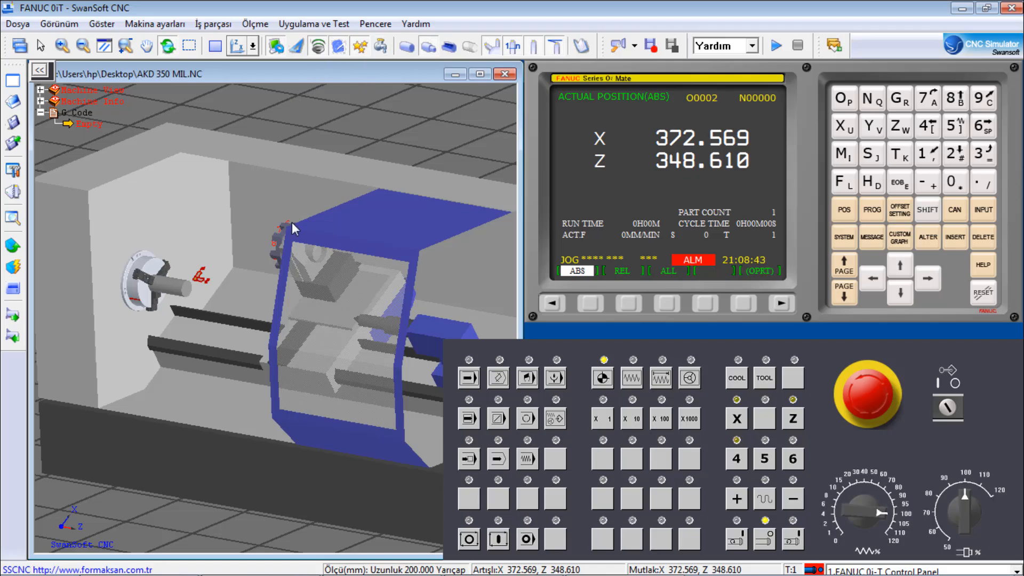
# Close the leftover Swansoft CNC Simulation launcher window and return to the FANUC 0iT simulator
pyautogui.click(261, 569)
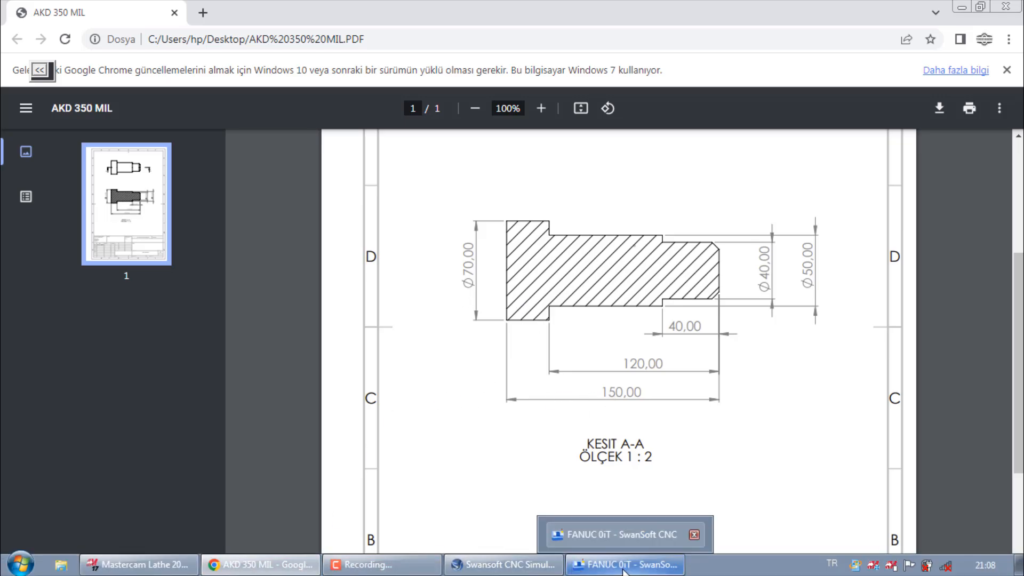
pyautogui.click(520, 566)
pyautogui.rightClick(520, 566)
pyautogui.click(512, 540)
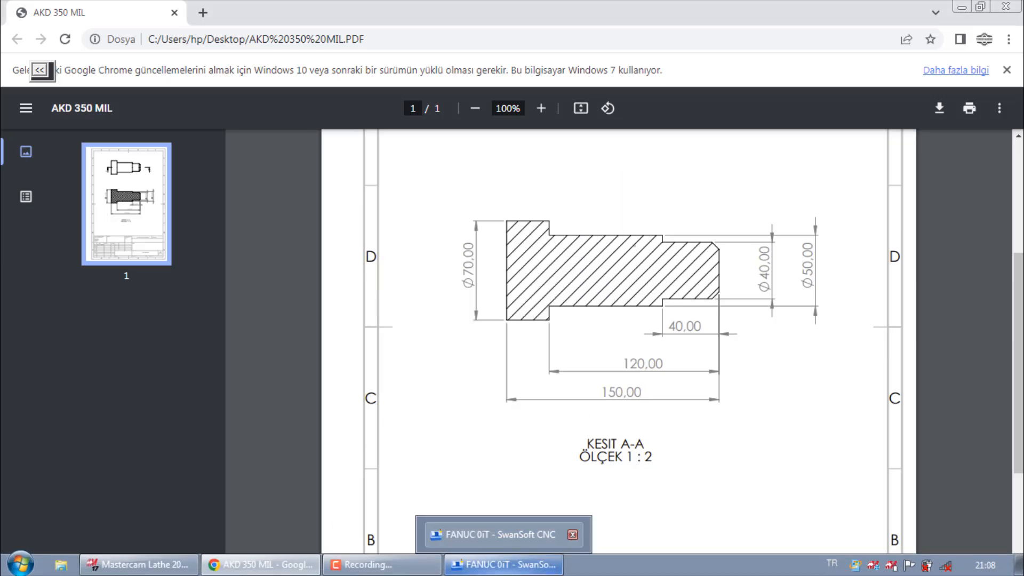
pyautogui.click(504, 567)
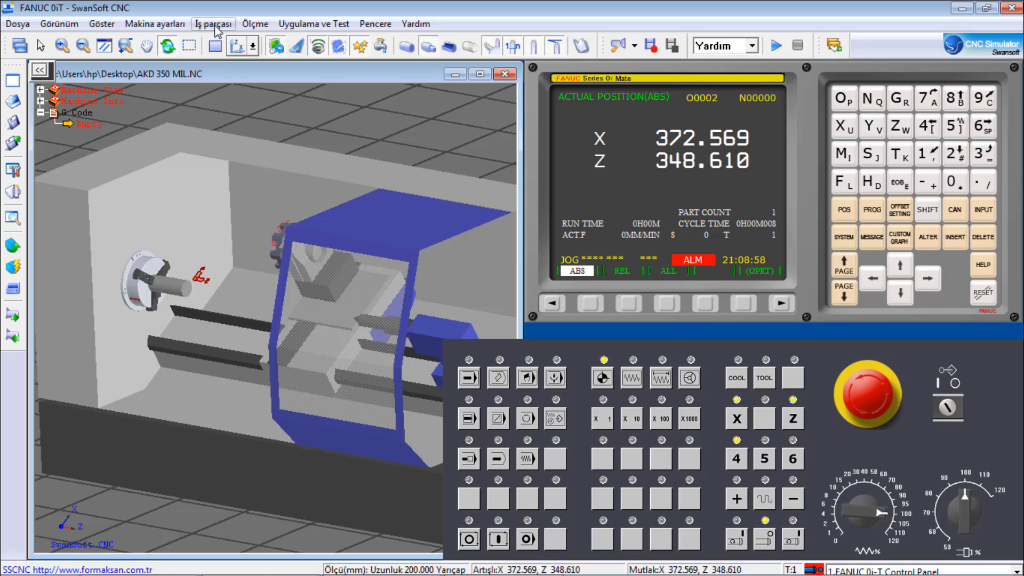
# Move the turret away from the chuck to X 400.000 and Z 392.954
pyautogui.click(736, 456)
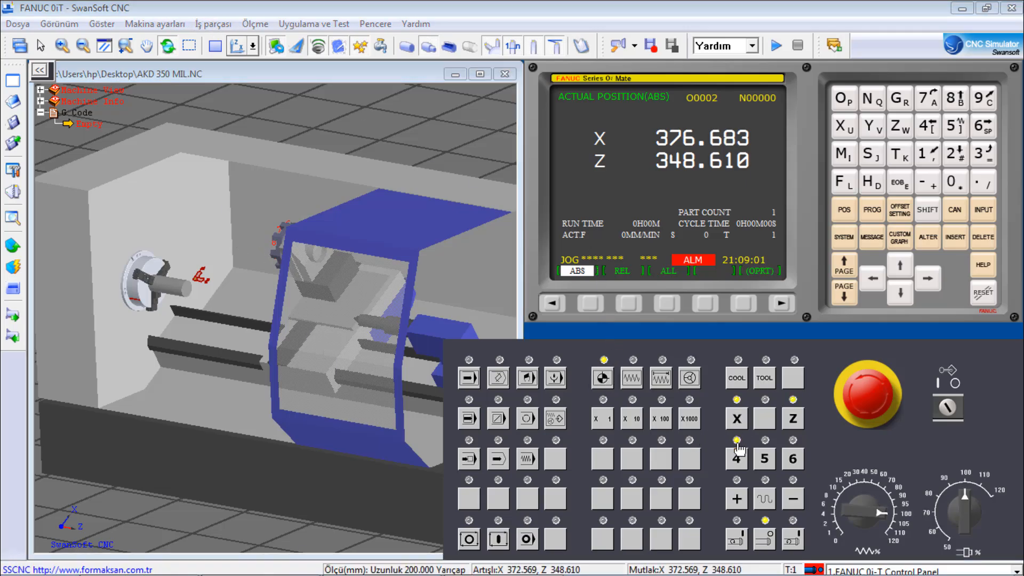
pyautogui.scroll(5, 197, 267)
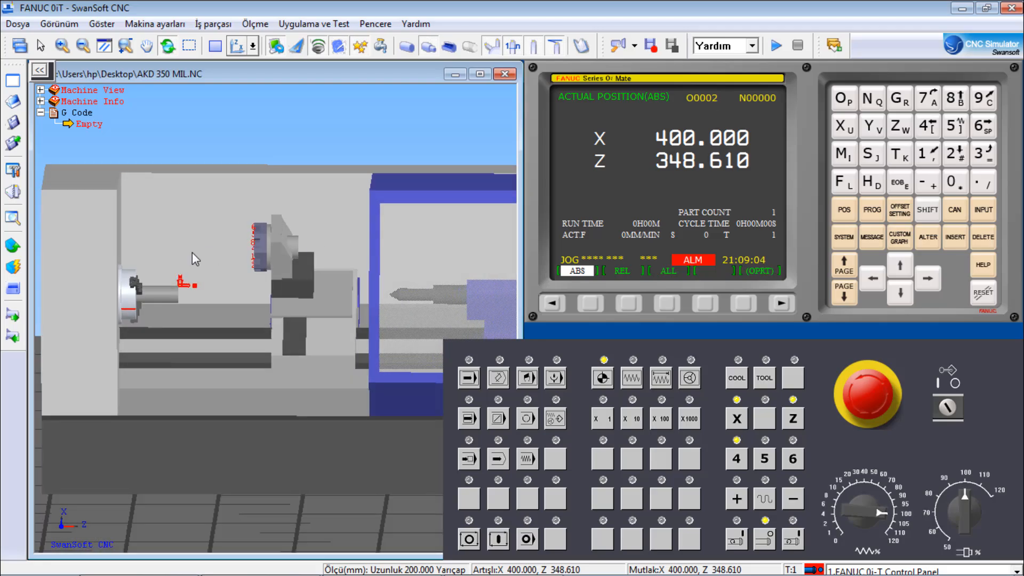
pyautogui.moveTo(204, 291); pyautogui.dragTo(173, 305)
pyautogui.click(795, 420)
pyautogui.moveTo(794, 421); pyautogui.dragTo(169, 282)
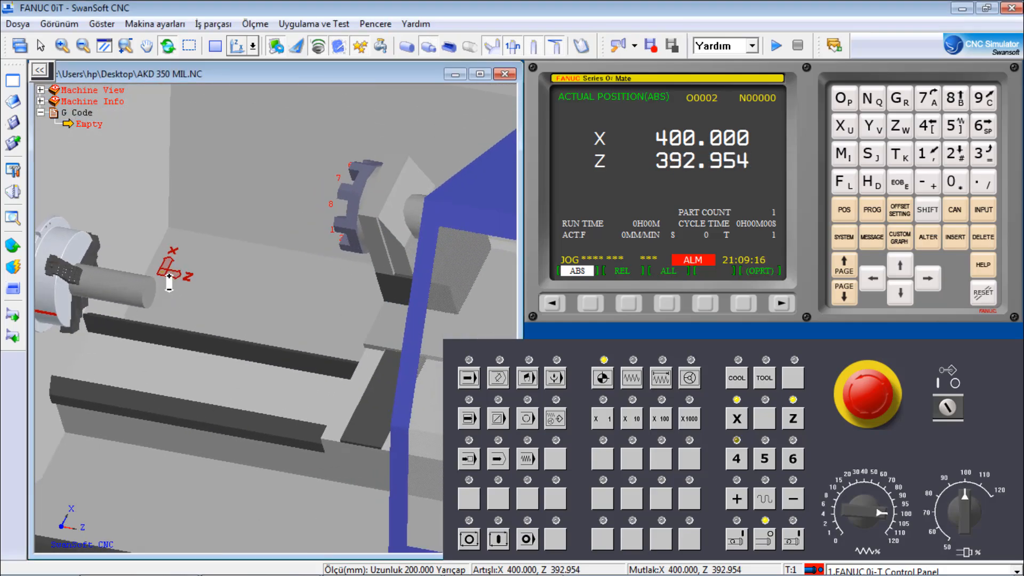
# Set the workpiece stock length to 180 mm
pyautogui.click(213, 23)
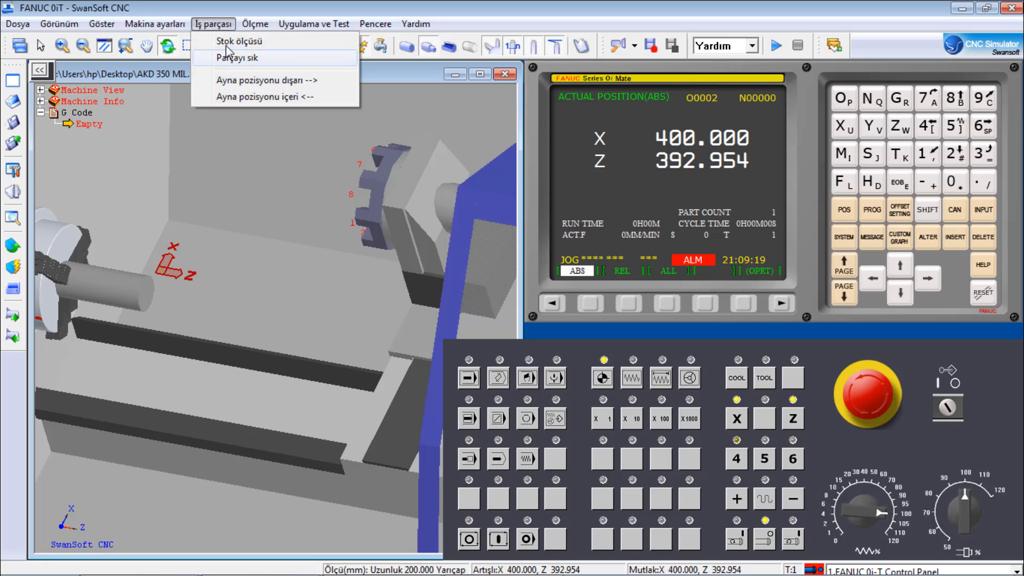
pyautogui.click(229, 42)
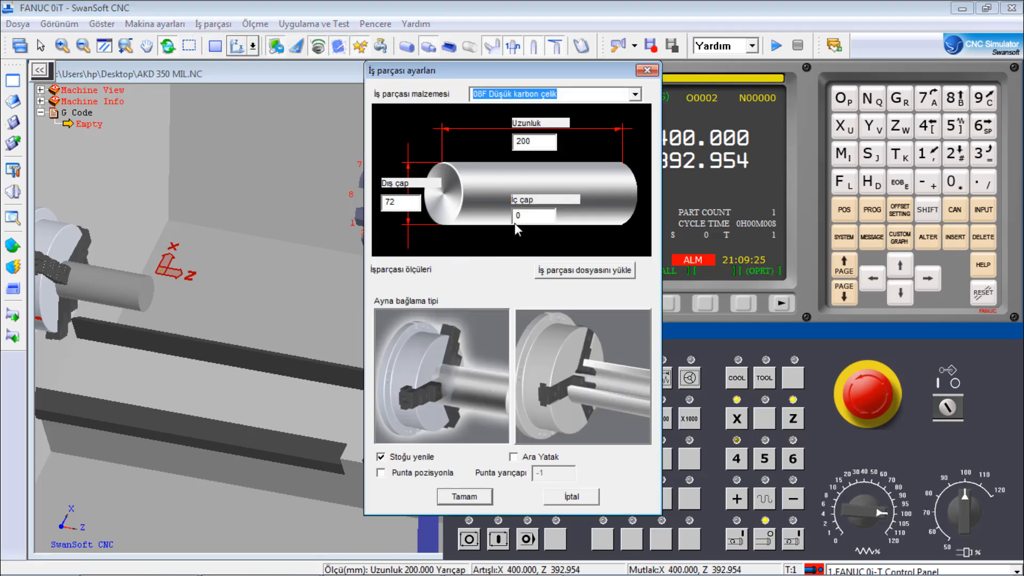
pyautogui.doubleClick(541, 142)
pyautogui.click(464, 496)
# Check the shaft's overall length in the PDF drawing and set the simulator's workpiece stock length to 200 mm
pyautogui.moveTo(379, 569)
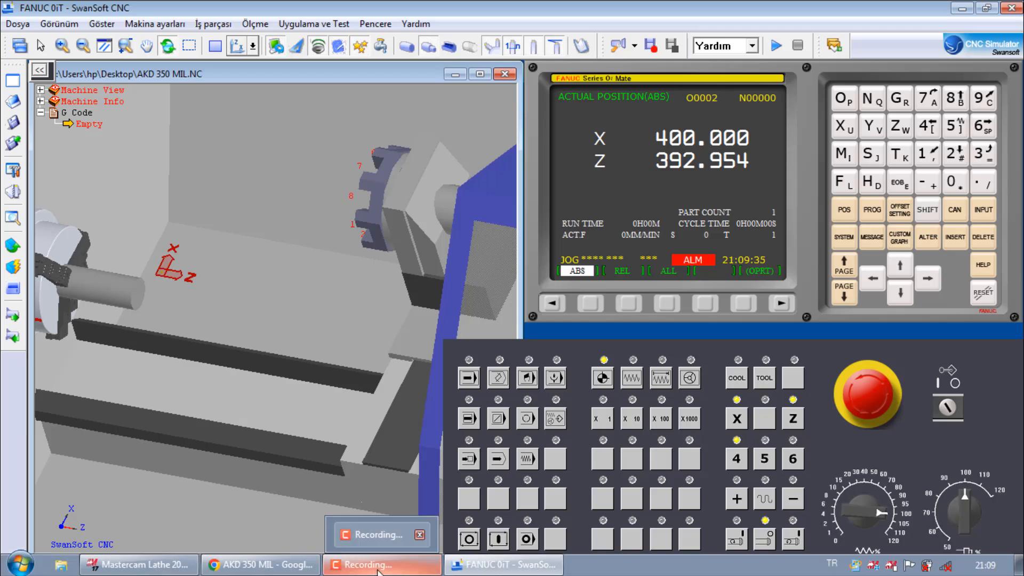
pyautogui.click(301, 564)
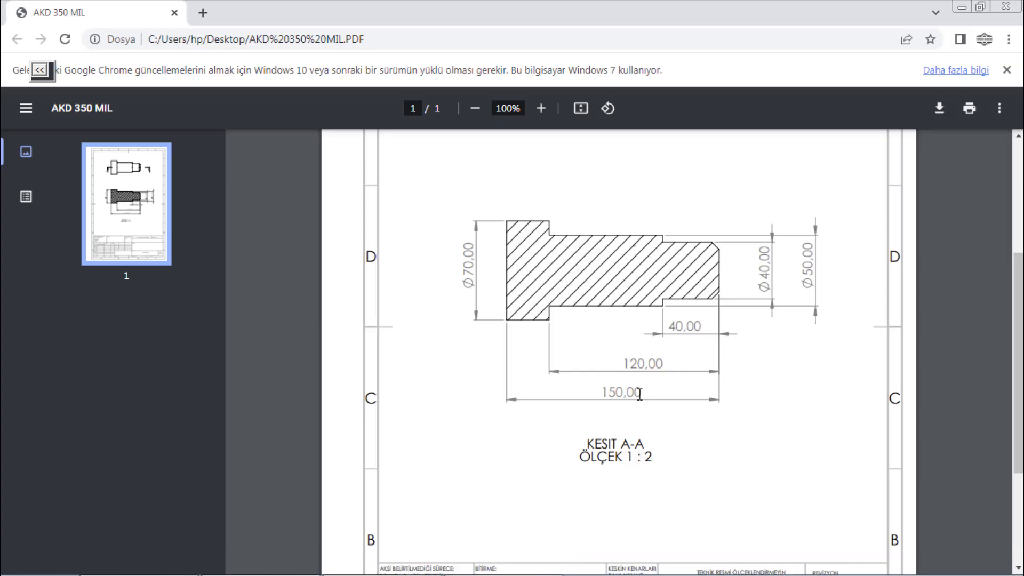
pyautogui.click(480, 565)
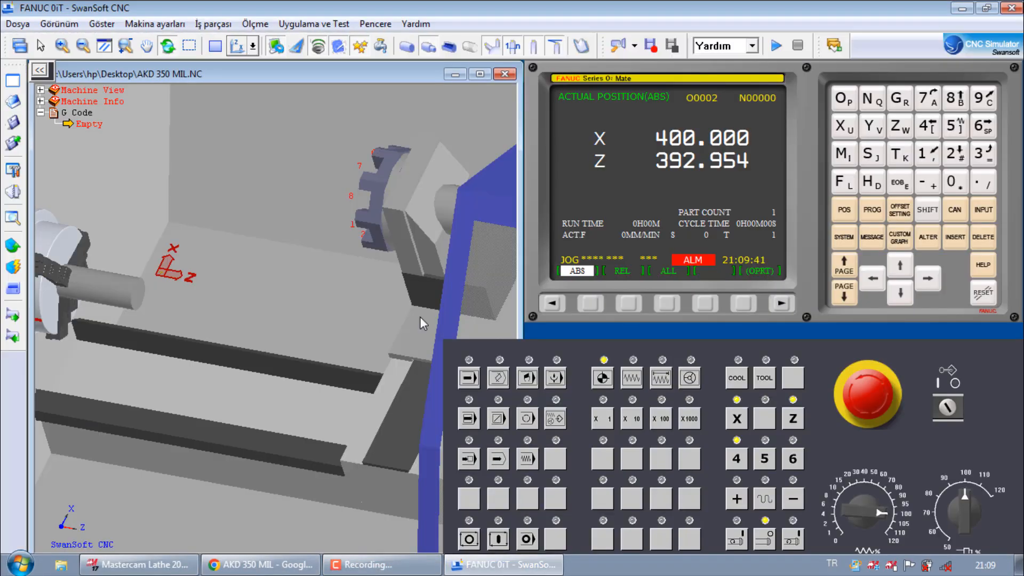
pyautogui.click(235, 27)
pyautogui.click(239, 41)
pyautogui.write('200')
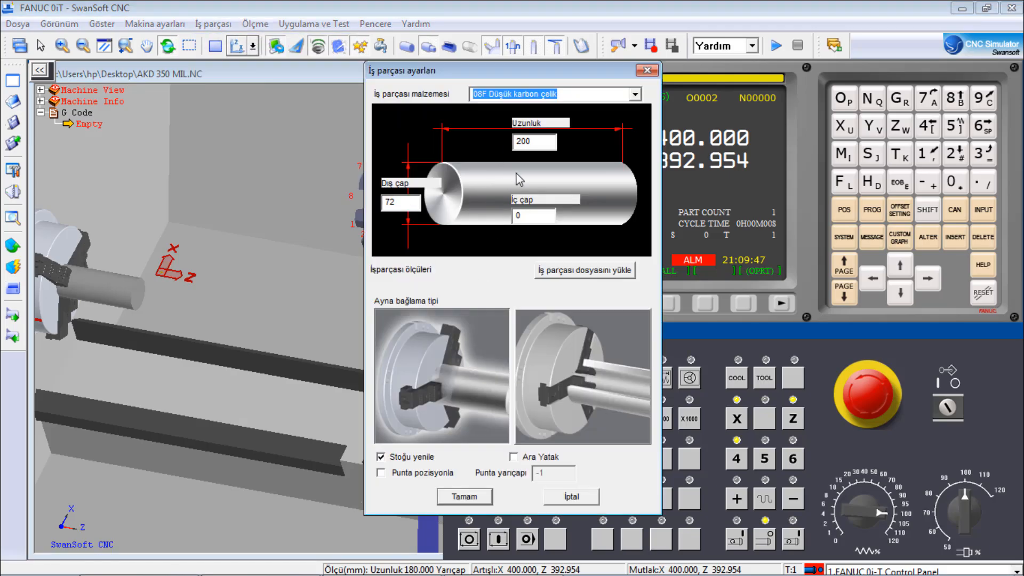
pyautogui.click(463, 497)
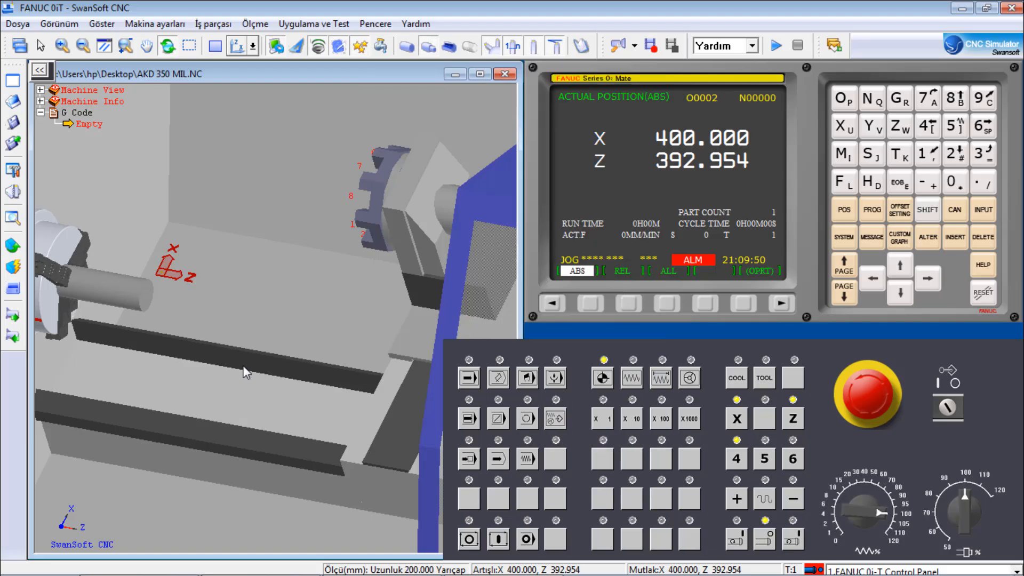
# Open the tool magazine and widen the tool type column to show the full tool names
pyautogui.scroll(2, 301, 301)
pyautogui.scroll(-2, 301, 301)
pyautogui.scroll(5, 69, 256)
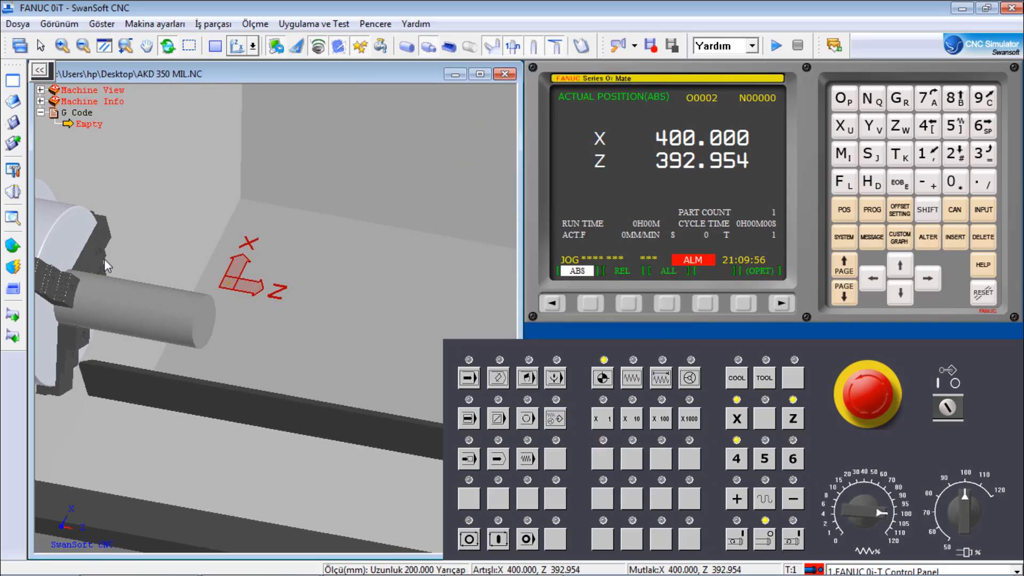
pyautogui.click(155, 24)
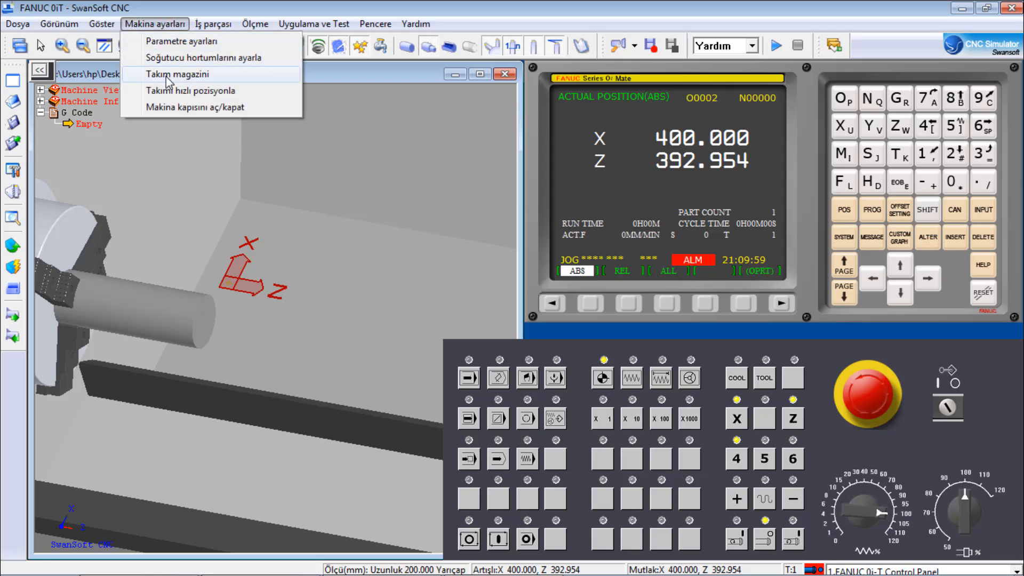
pyautogui.click(202, 75)
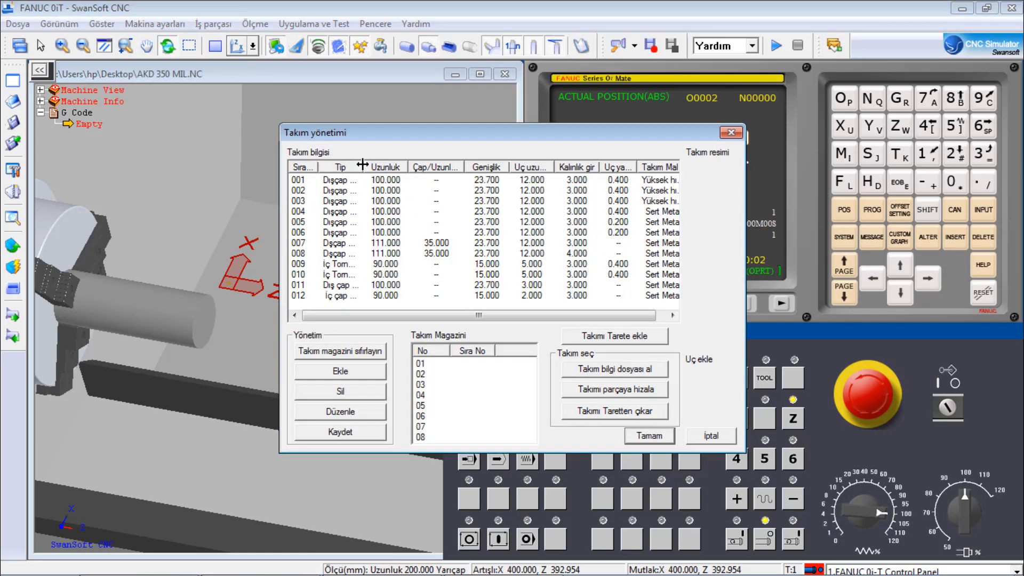
pyautogui.moveTo(425, 164); pyautogui.dragTo(426, 165)
# Configure tool 001 as an OD left roughing holder with a 55° DNMG insert and assign it to magazine station 01
pyautogui.click(356, 184)
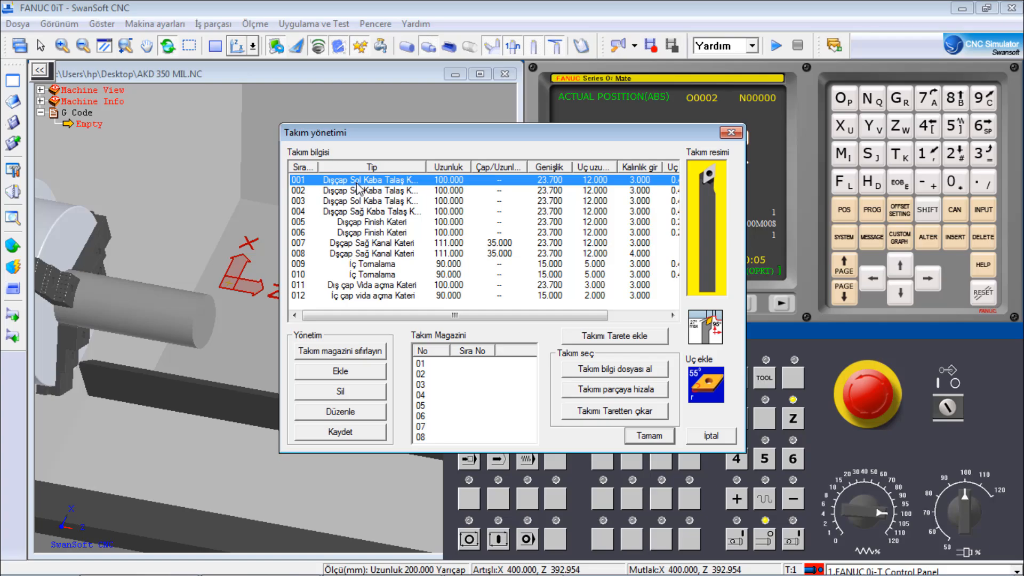
pyautogui.doubleClick(356, 187)
pyautogui.click(226, 206)
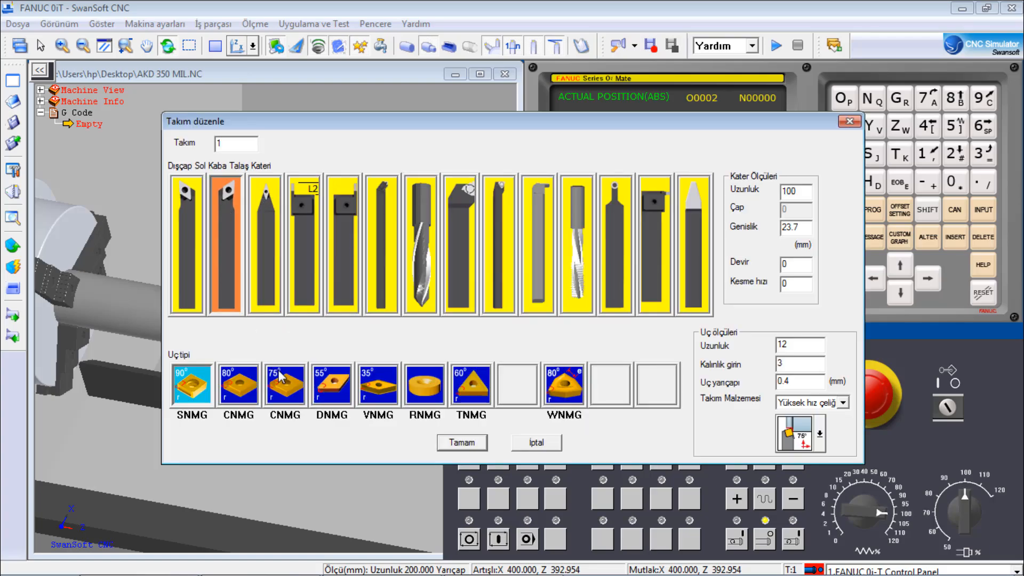
pyautogui.click(337, 386)
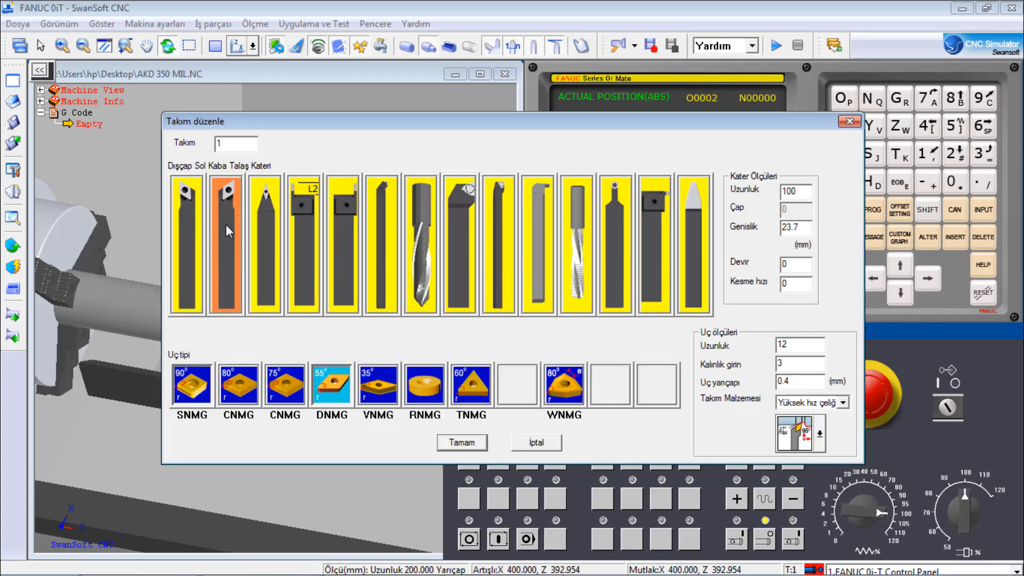
pyautogui.click(459, 444)
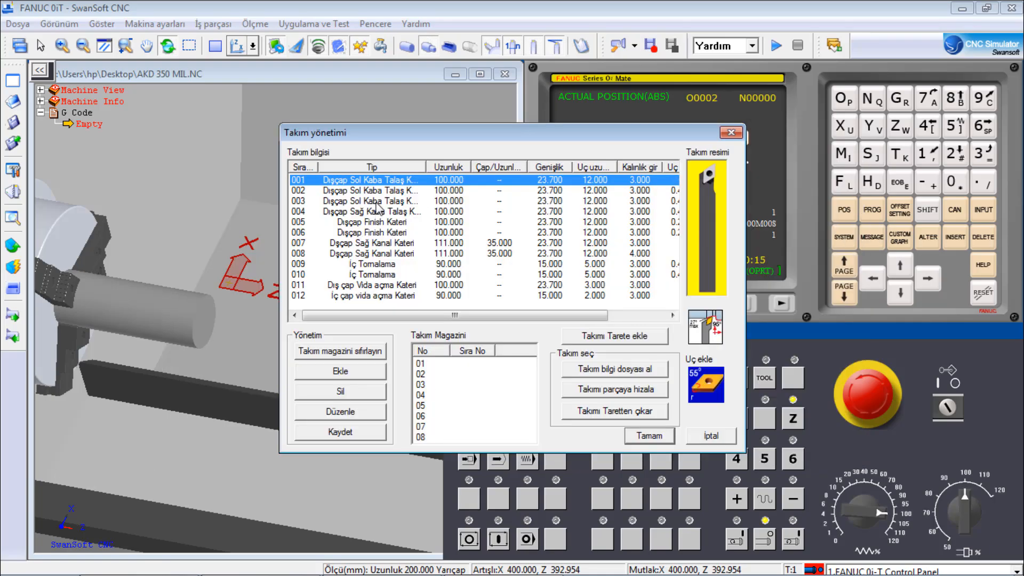
pyautogui.moveTo(362, 184); pyautogui.dragTo(442, 364)
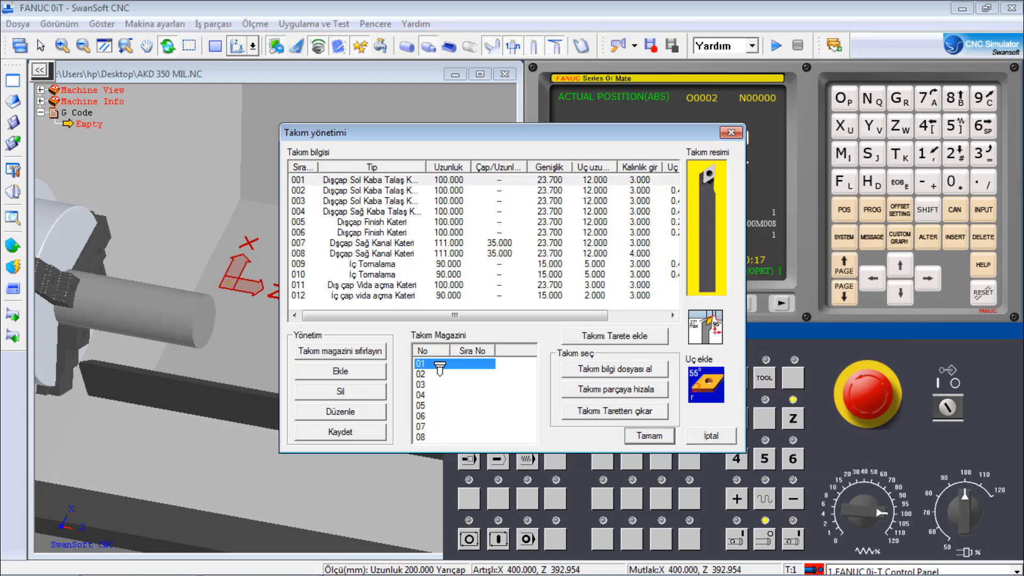
# Configure tool 002 as an OD left roughing holder with a 55° DNMG insert and assign it to magazine station 02
pyautogui.click(364, 192)
pyautogui.doubleClick(365, 192)
pyautogui.click(223, 216)
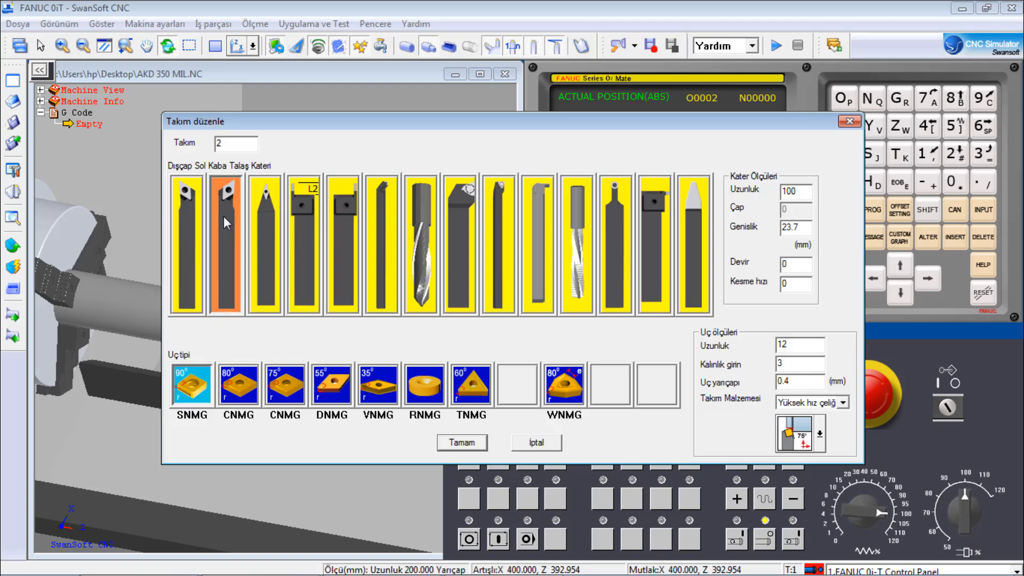
pyautogui.click(339, 400)
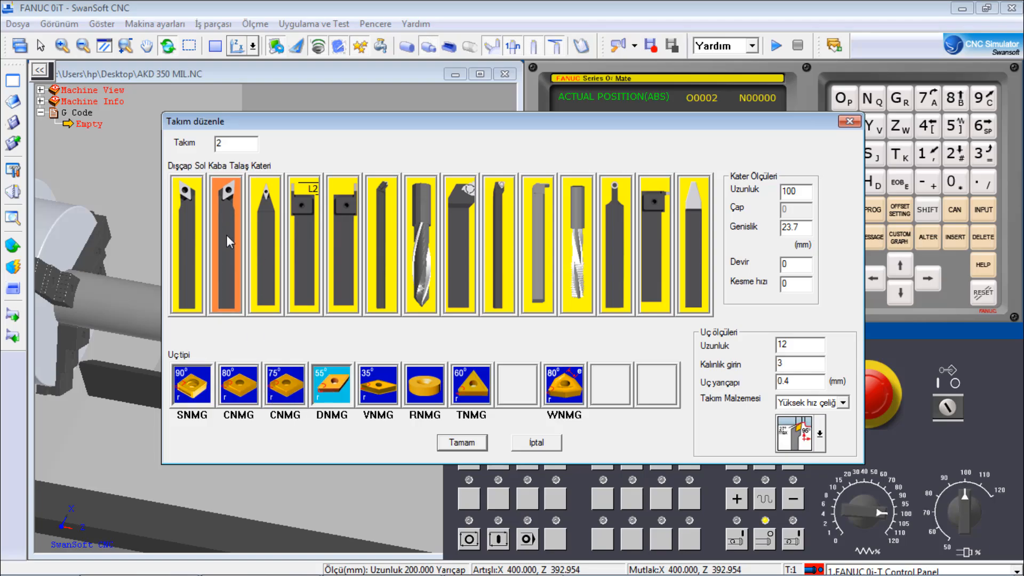
pyautogui.click(459, 442)
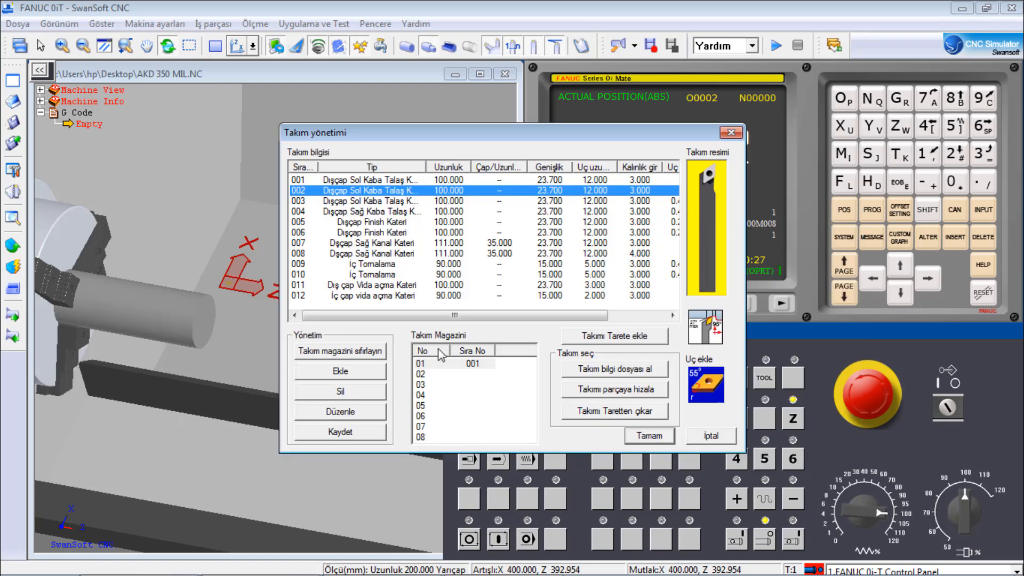
pyautogui.moveTo(391, 192); pyautogui.dragTo(437, 379)
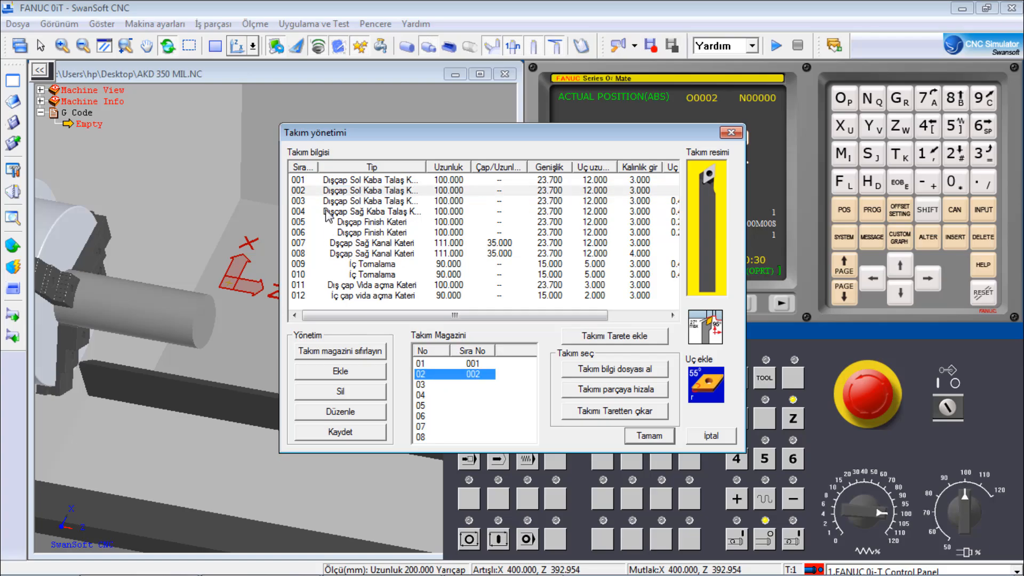
# Configure tool 003 as an OD left roughing holder with a 35° VNMG insert, assign it to station 03, and save the tool setup
pyautogui.click(329, 203)
pyautogui.doubleClick(344, 207)
pyautogui.click(224, 222)
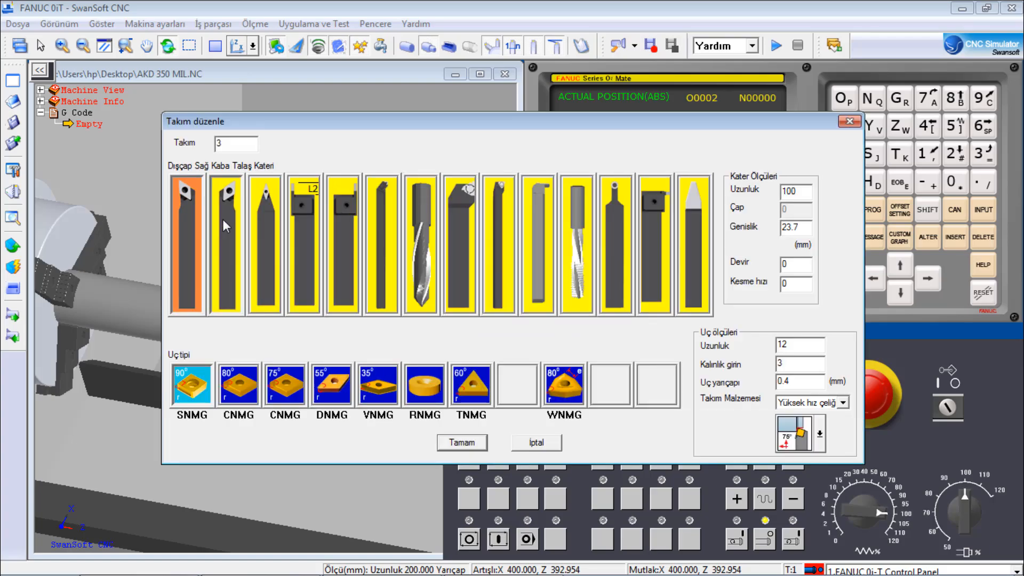
pyautogui.click(382, 385)
pyautogui.click(474, 446)
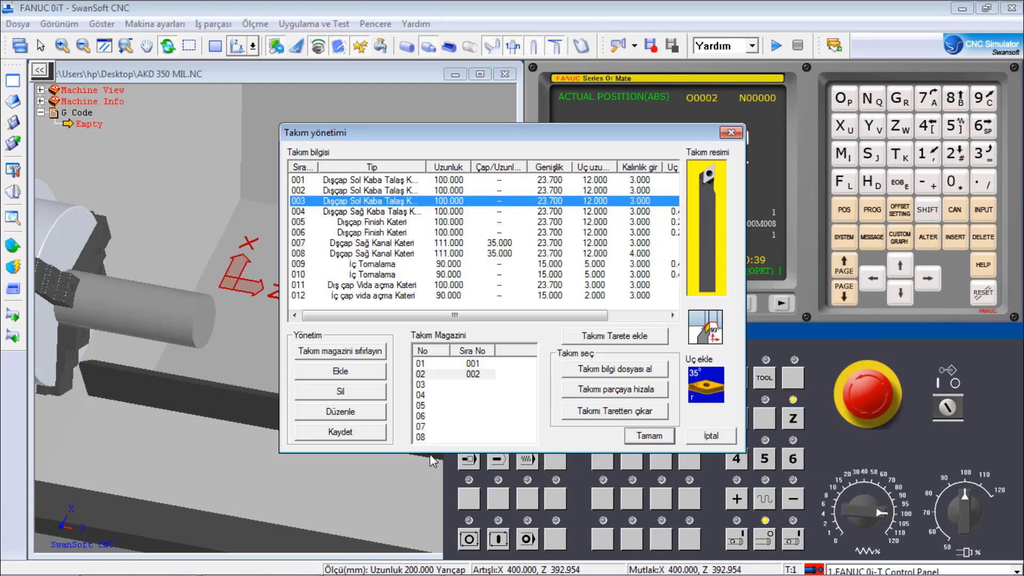
pyautogui.moveTo(363, 204); pyautogui.dragTo(429, 385)
pyautogui.click(337, 433)
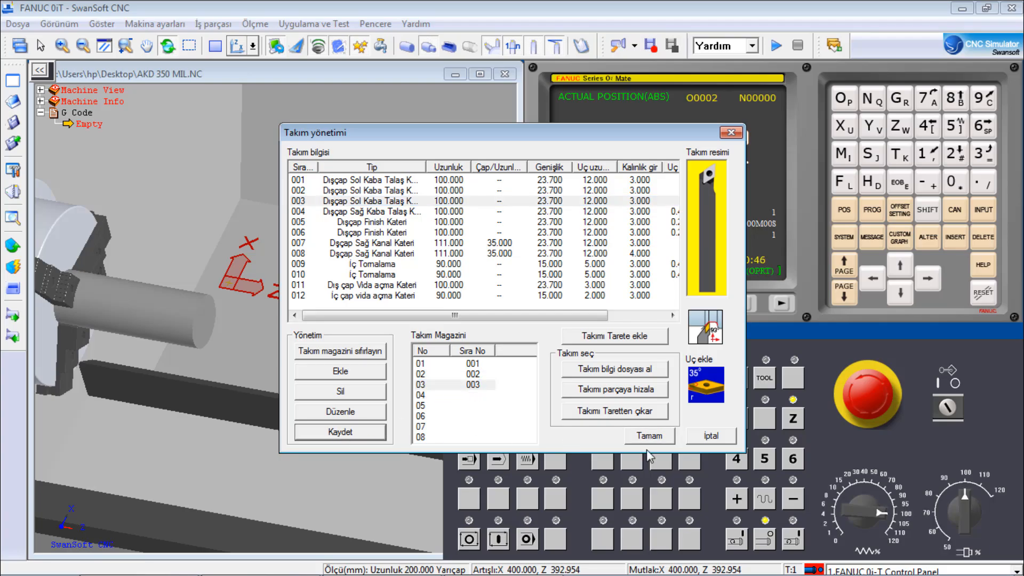
pyautogui.click(661, 437)
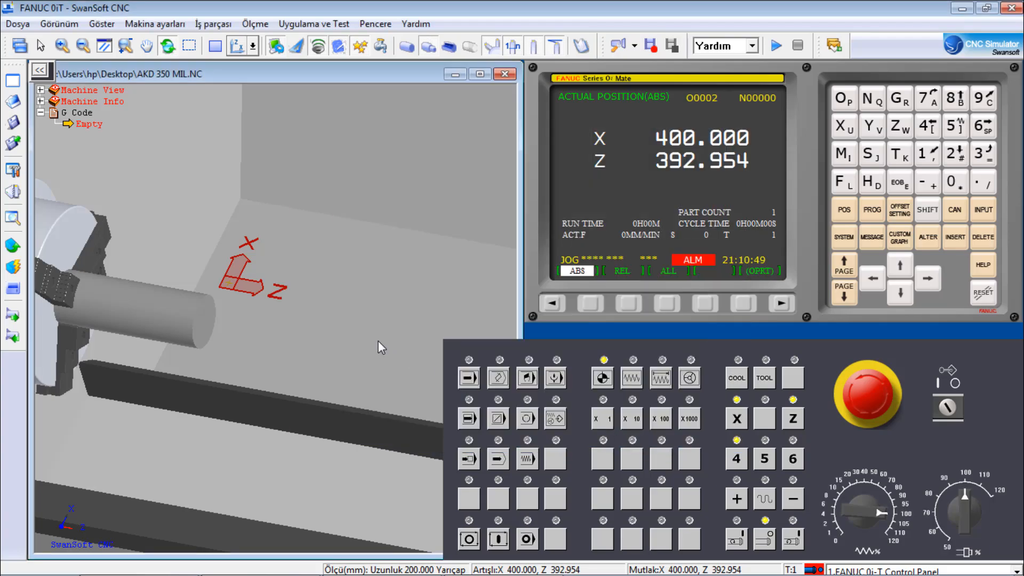
# Switch the lathe control to MDI mode and bring up the MDI program screen
pyautogui.scroll(-3, 379, 341)
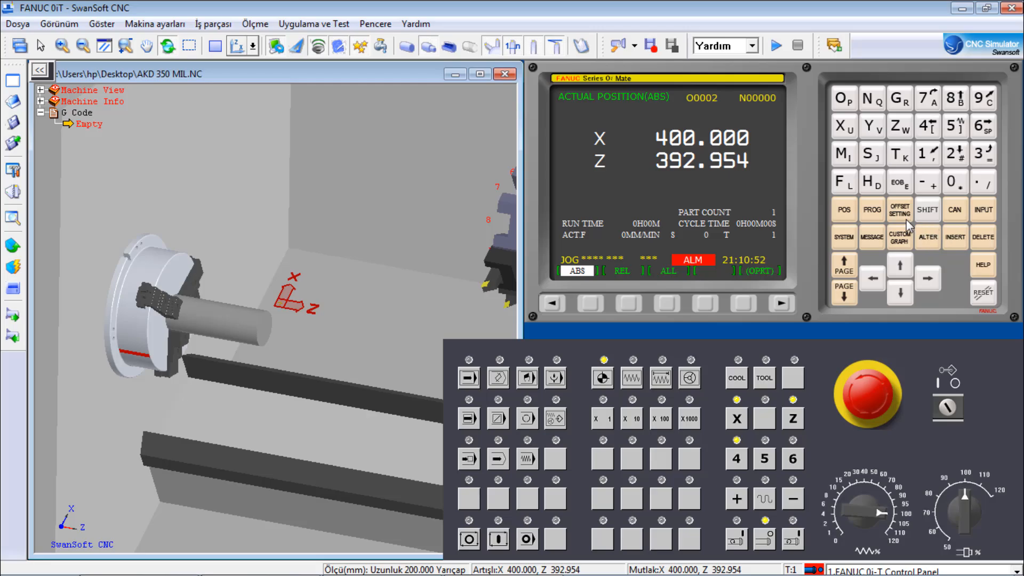
pyautogui.scroll(2, 401, 199)
pyautogui.moveTo(401, 199); pyautogui.dragTo(425, 213)
pyautogui.scroll(-2, 375, 145)
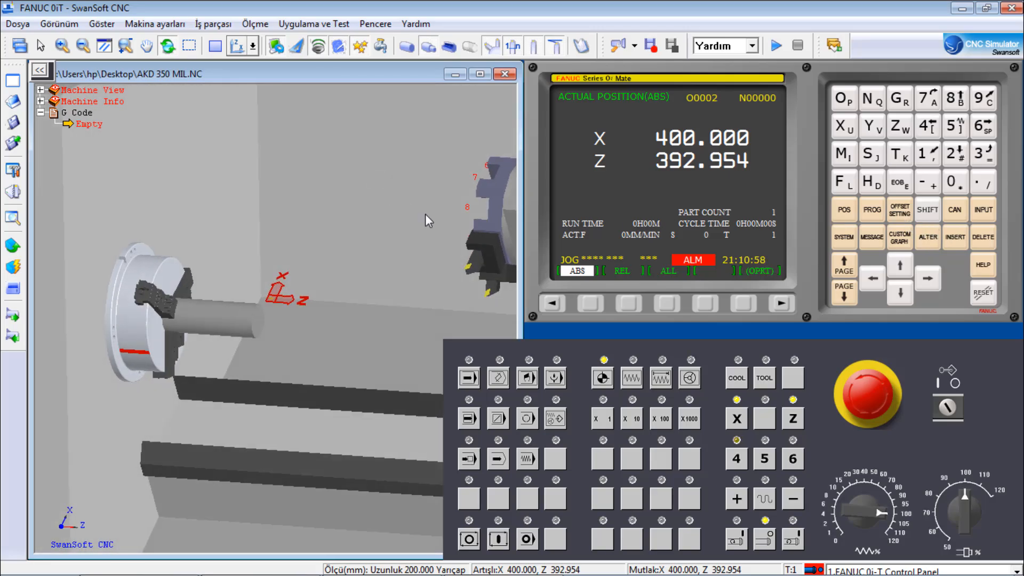
pyautogui.click(527, 379)
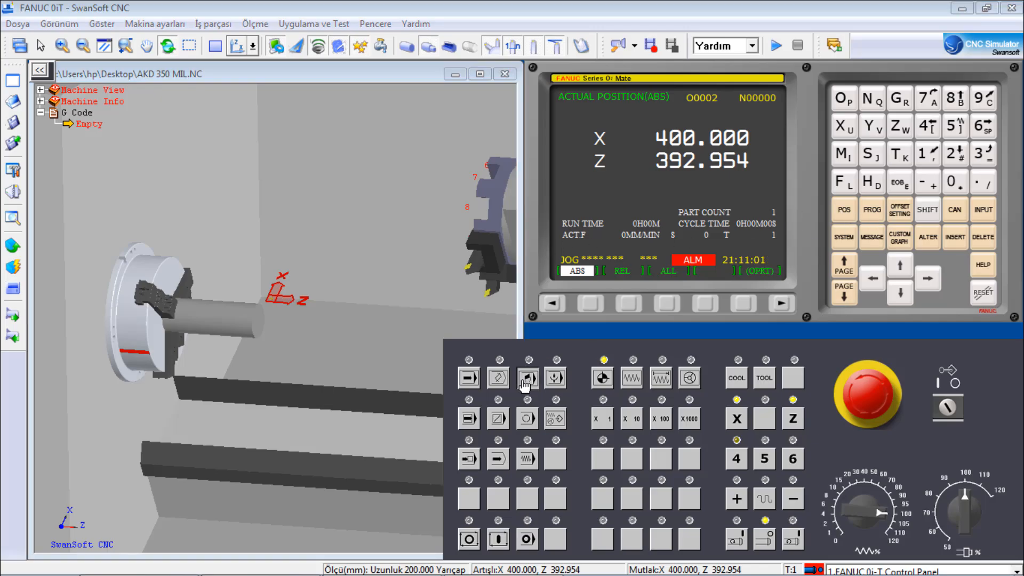
pyautogui.click(871, 211)
pyautogui.click(625, 304)
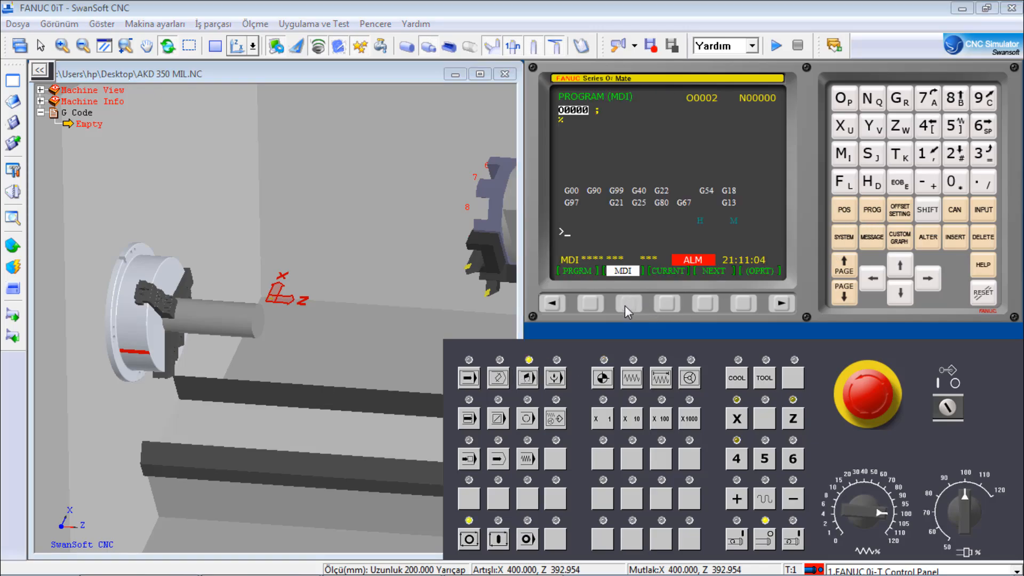
# Insert the block T0101 in the MDI program and run it to call tool 1
pyautogui.click(900, 154)
pyautogui.click(953, 182)
pyautogui.click(928, 156)
pyautogui.click(953, 182)
pyautogui.click(931, 158)
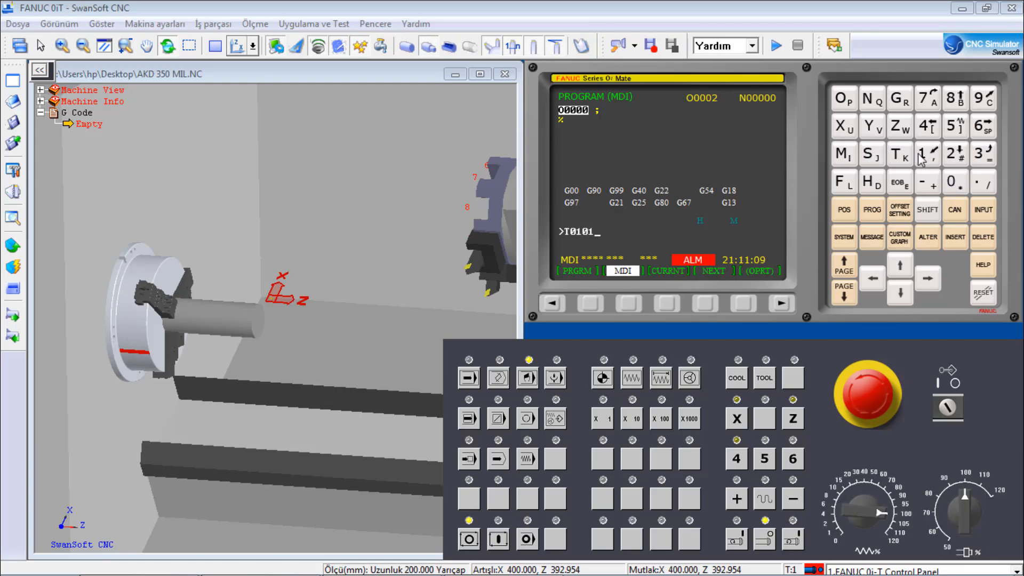
pyautogui.click(902, 184)
pyautogui.click(956, 241)
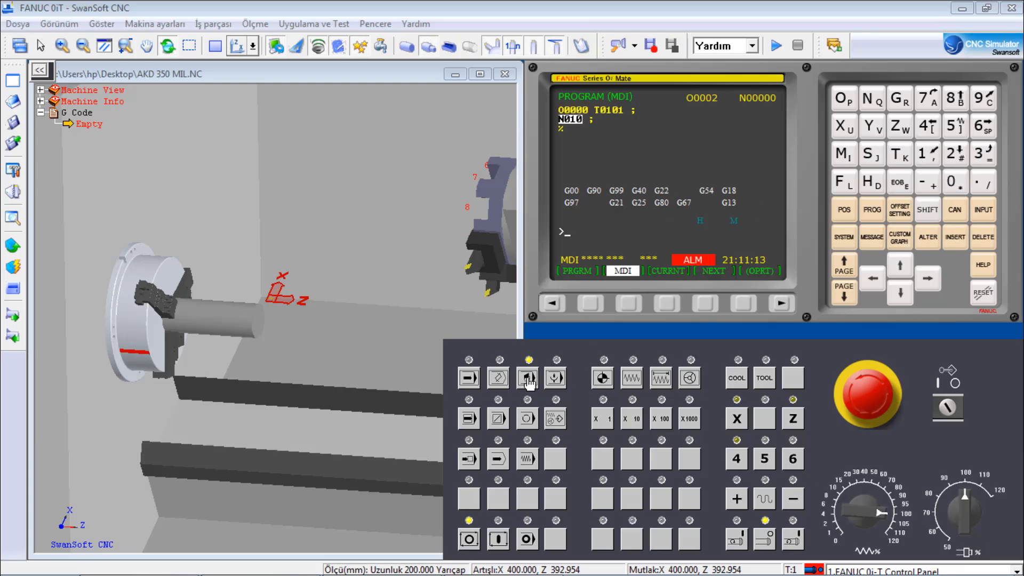
pyautogui.click(499, 539)
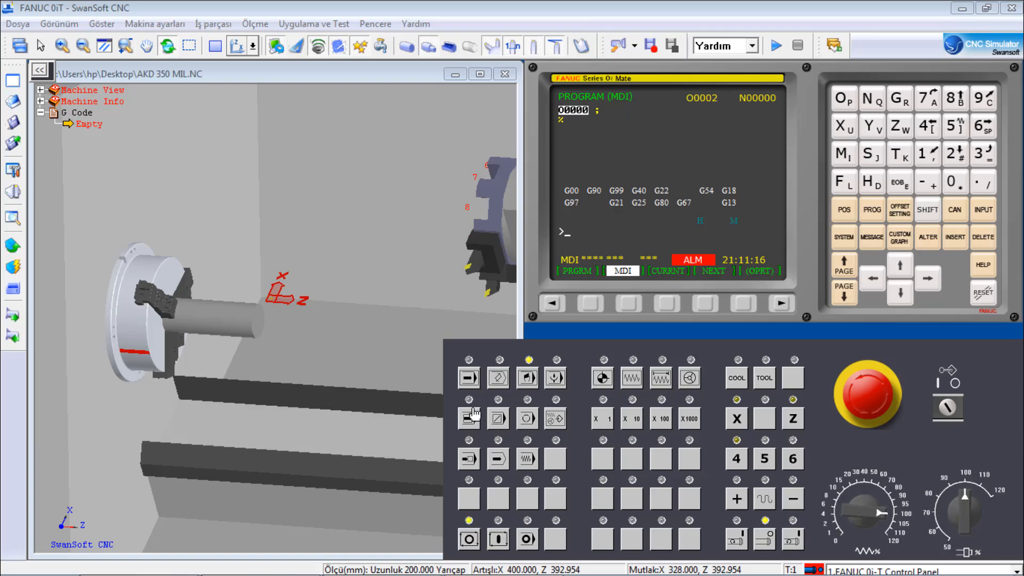
# Rapid-position the active tool at the outer edge of the workpiece's front face and inspect the contact point up close
pyautogui.click(21, 256)
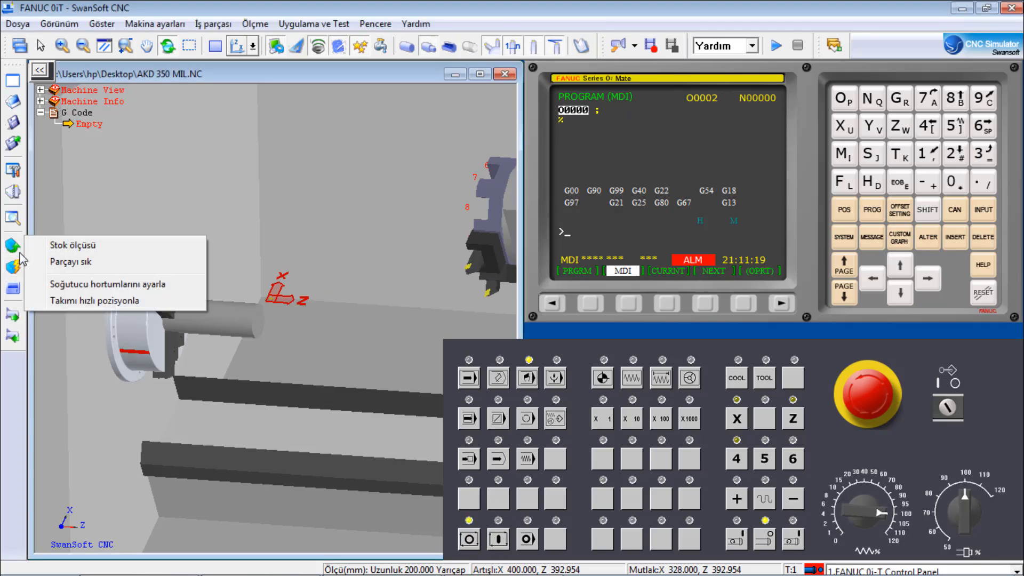
pyautogui.click(75, 301)
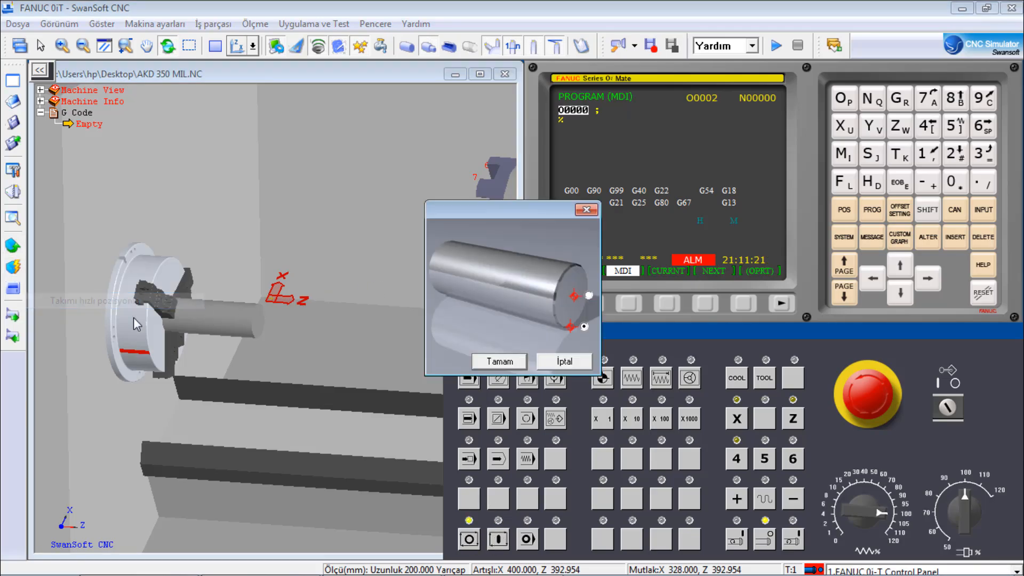
pyautogui.click(500, 361)
pyautogui.scroll(5, 332, 289)
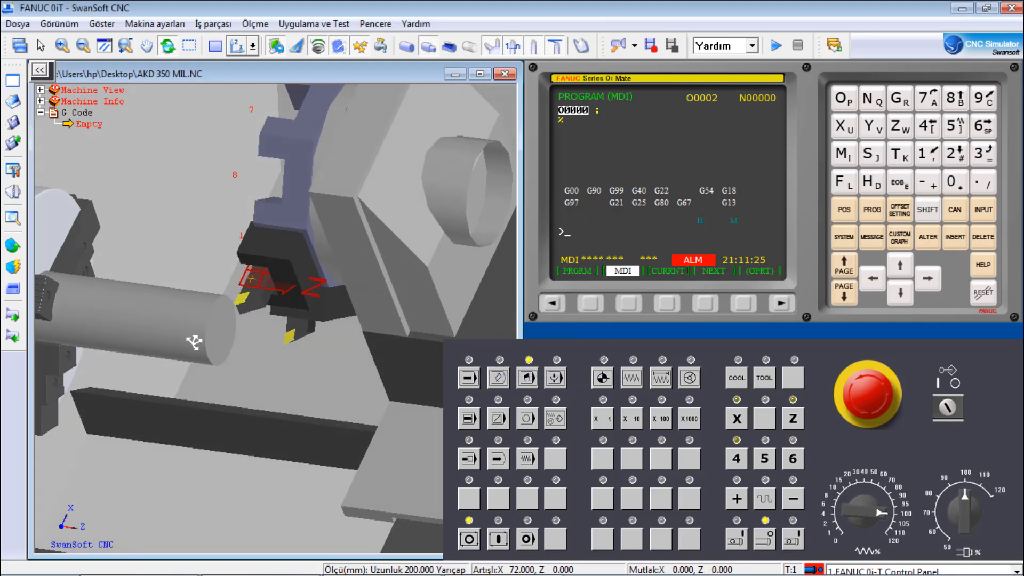
pyautogui.scroll(5, 193, 342)
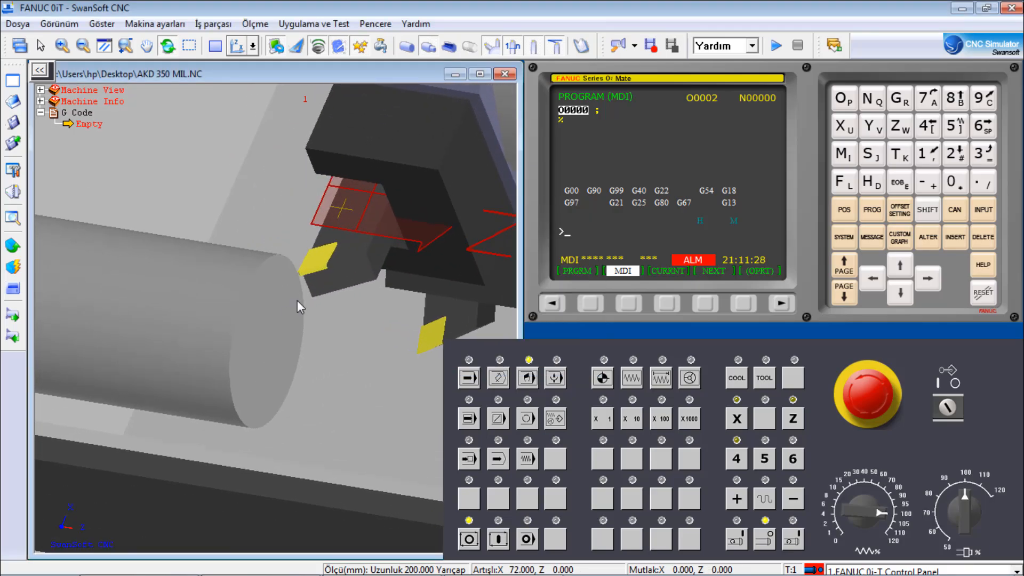
pyautogui.moveTo(331, 252); pyautogui.dragTo(297, 312)
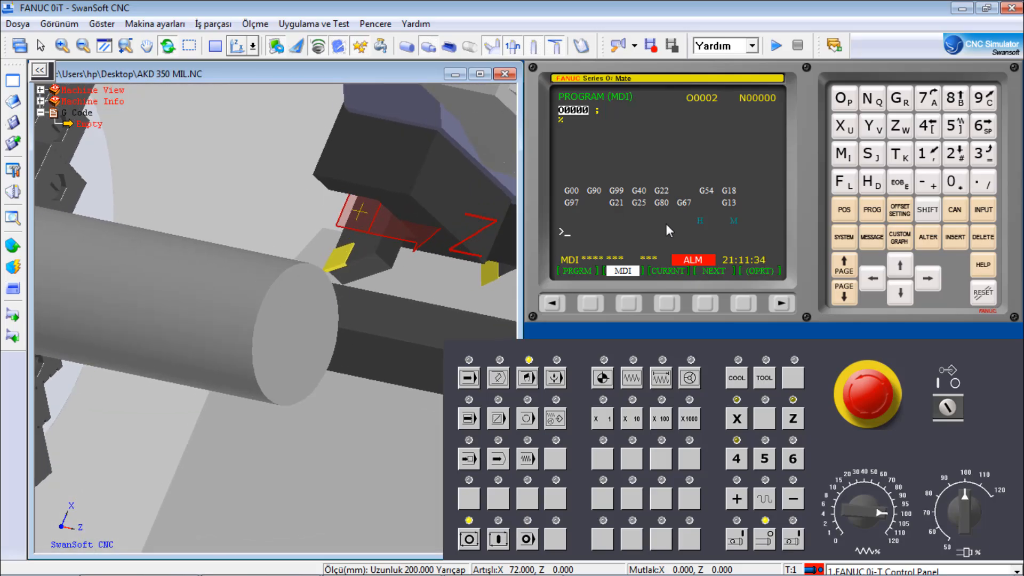
# Go to the work coordinate settings and enter X0 as the measured value for the G54 X offset
pyautogui.click(900, 210)
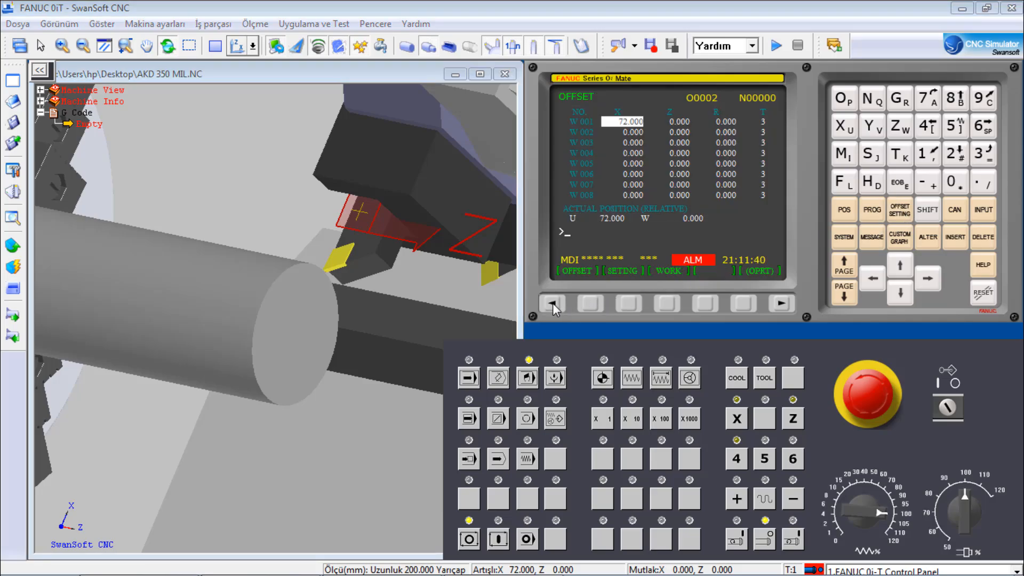
pyautogui.click(670, 305)
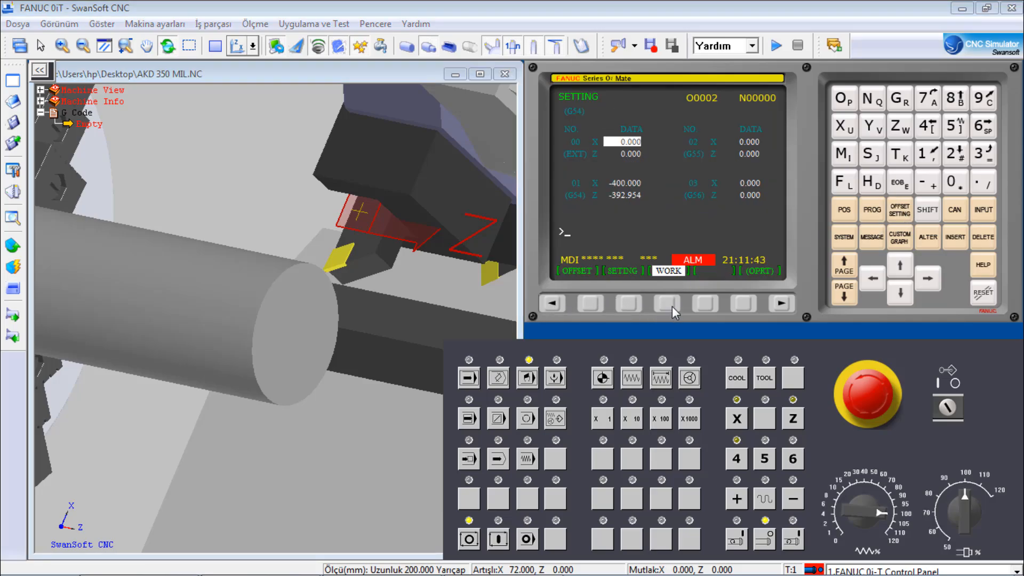
pyautogui.press('Down')
pyautogui.press('Down')
pyautogui.press('Down')
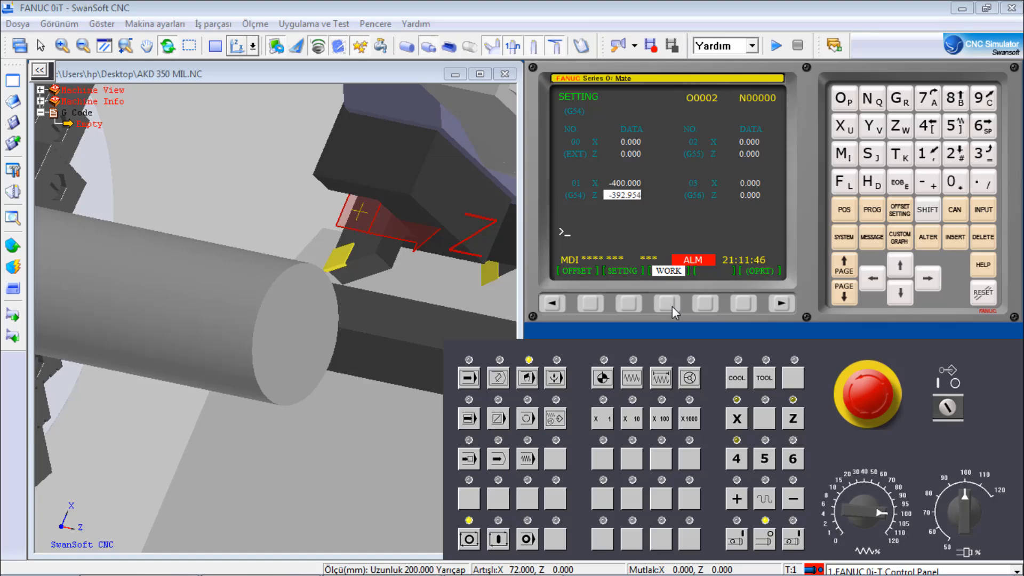
pyautogui.press('Up')
pyautogui.click(841, 127)
pyautogui.click(962, 192)
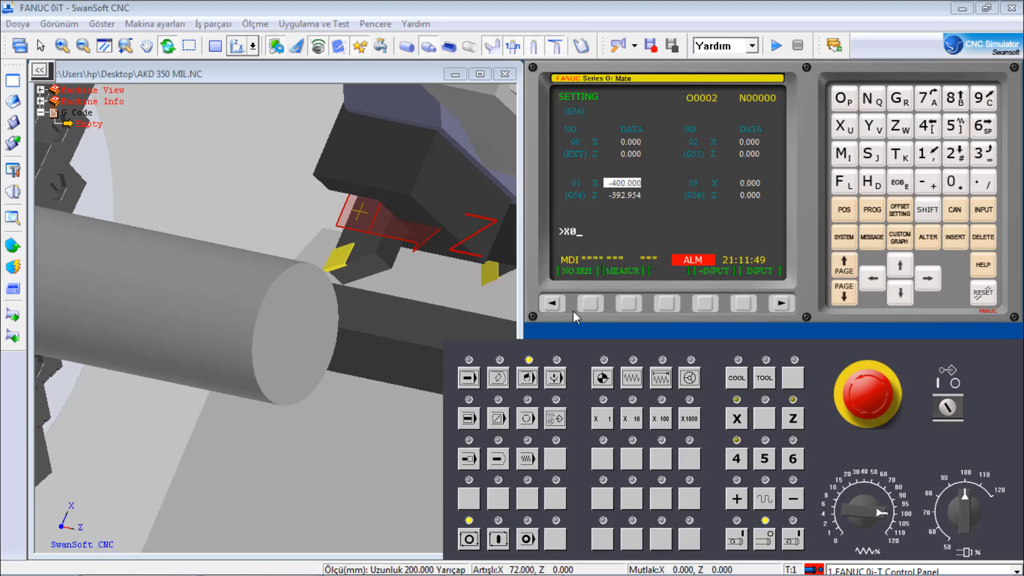
# Measure the G54 Z offset at the current tool position with Z0
pyautogui.press('Down')
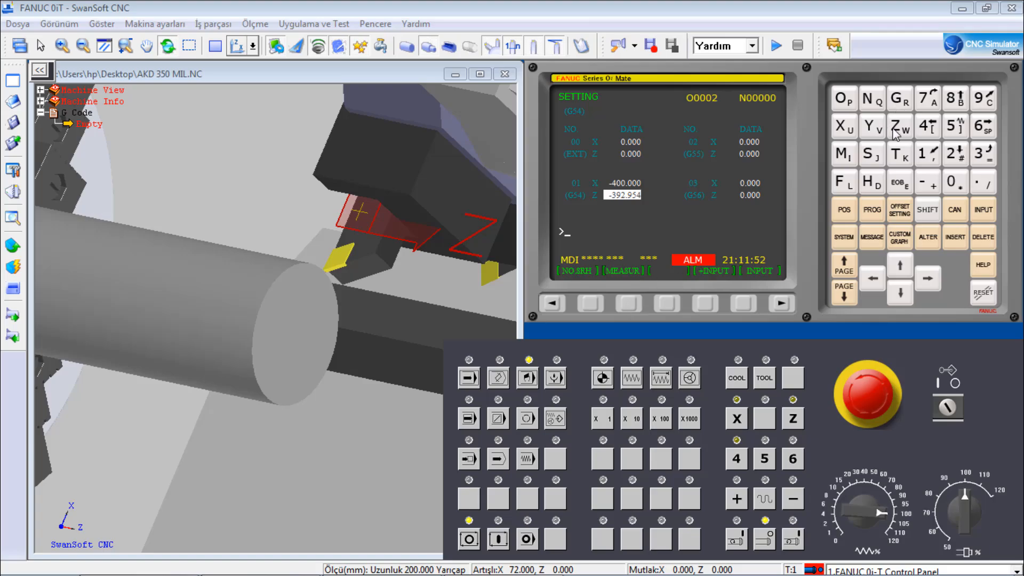
pyautogui.click(896, 131)
pyautogui.click(947, 191)
pyautogui.click(630, 304)
# Display the relative position and reset the U coordinate to its origin
pyautogui.click(845, 211)
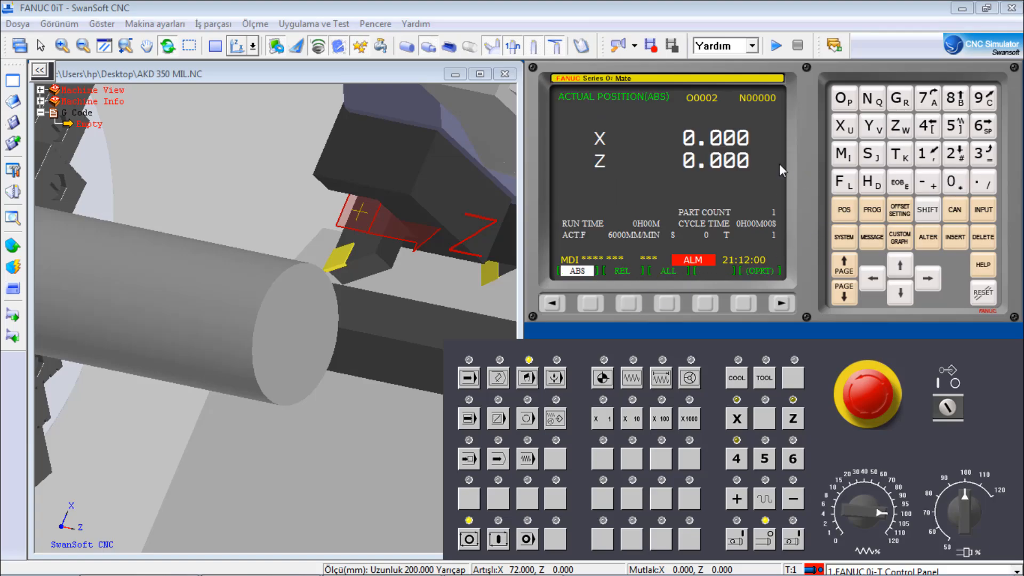
pyautogui.click(844, 211)
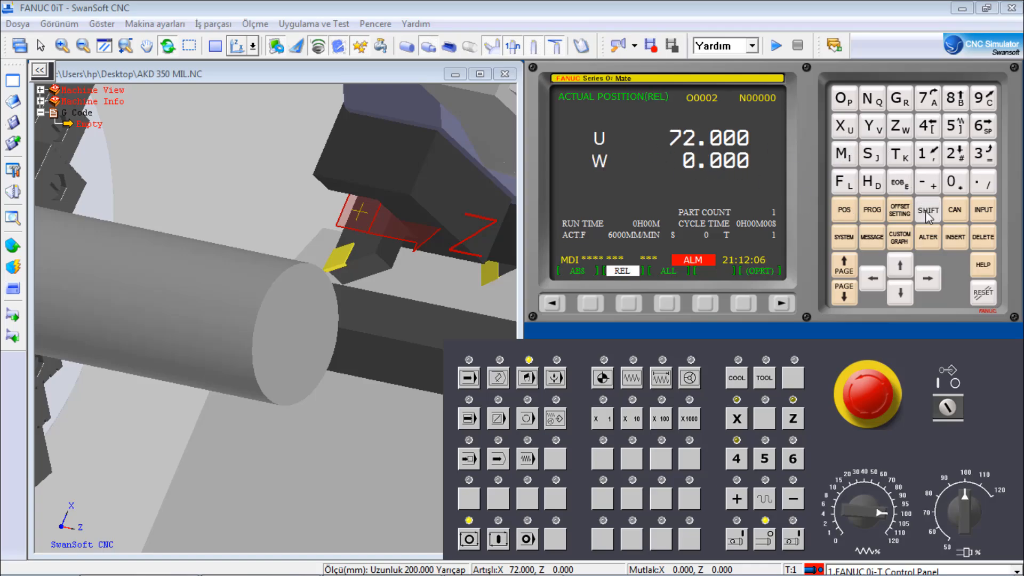
pyautogui.click(847, 131)
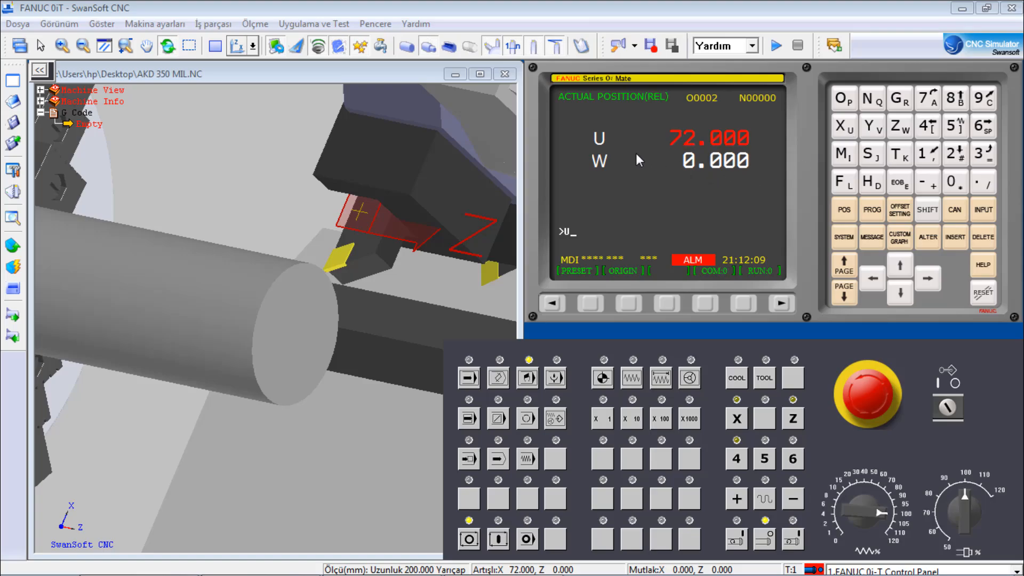
pyautogui.click(626, 305)
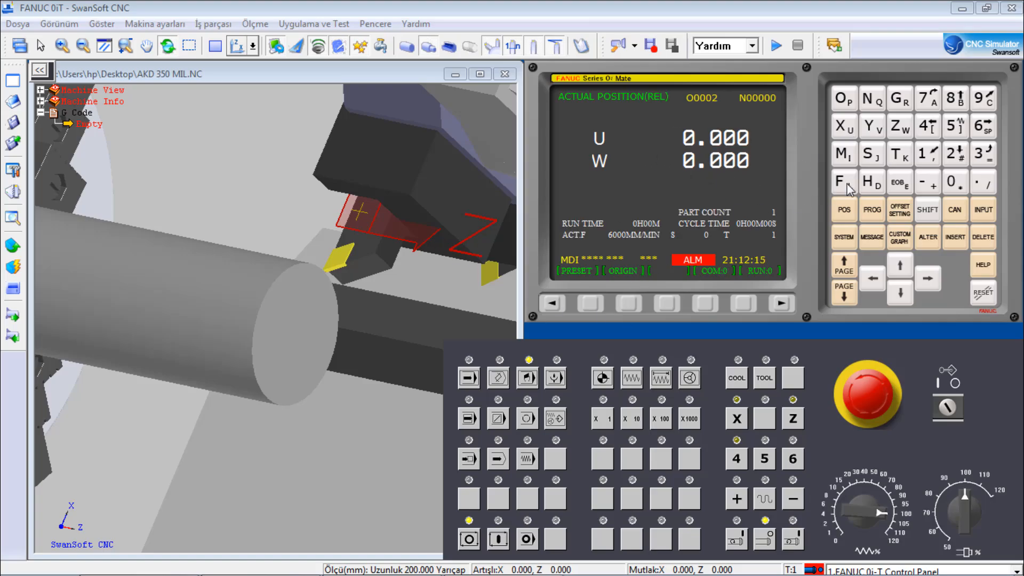
# Open the tool wear offsets and measure the X value of W 001 with X0
pyautogui.click(900, 210)
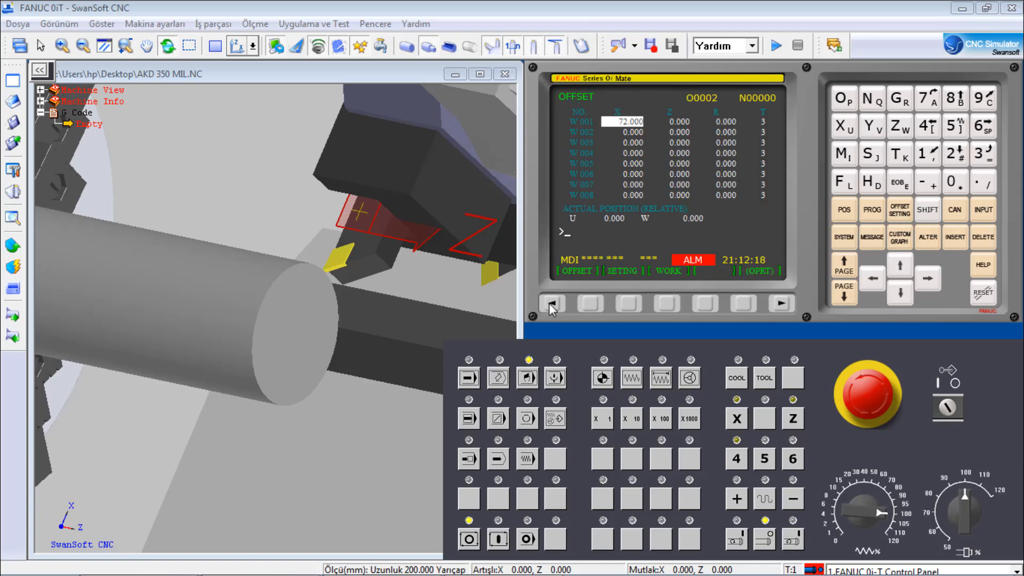
pyautogui.click(587, 304)
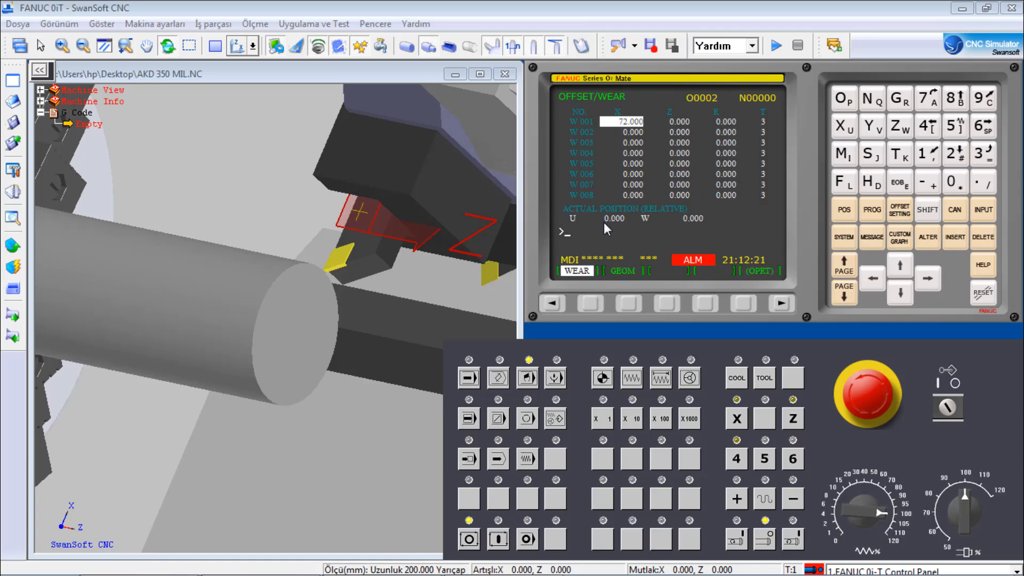
pyautogui.click(843, 127)
pyautogui.click(626, 302)
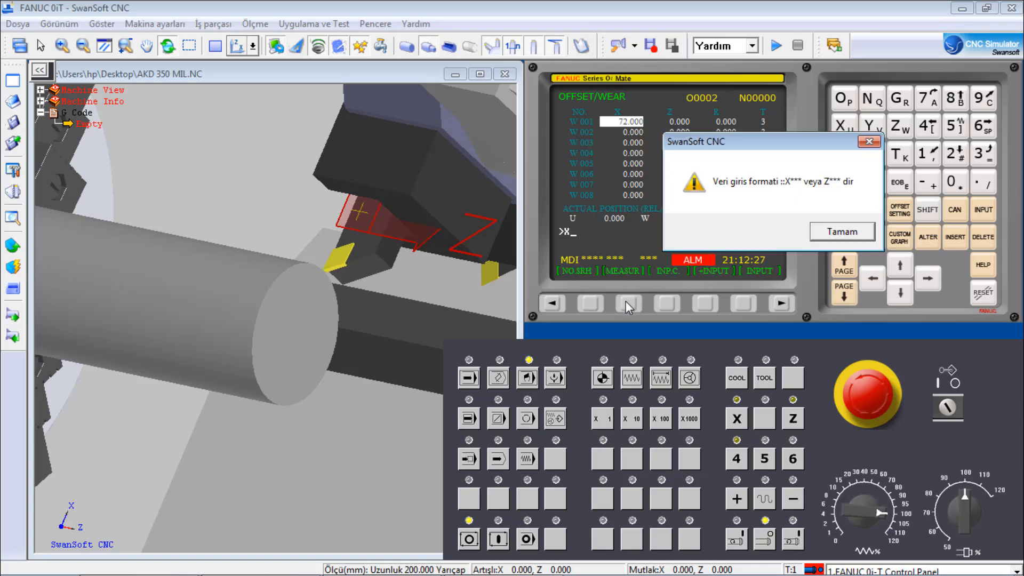
pyautogui.click(840, 230)
pyautogui.click(847, 127)
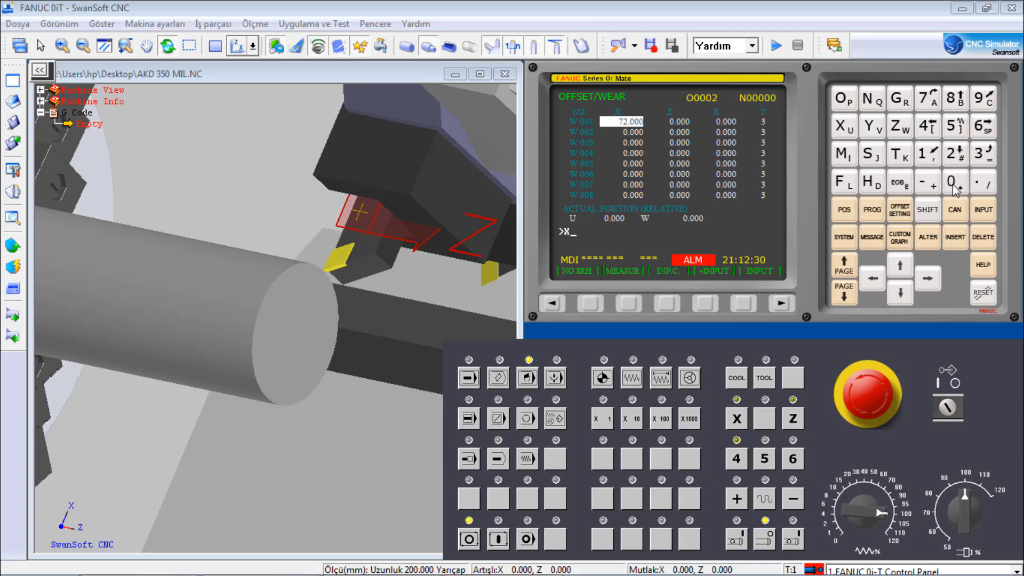
pyautogui.click(632, 306)
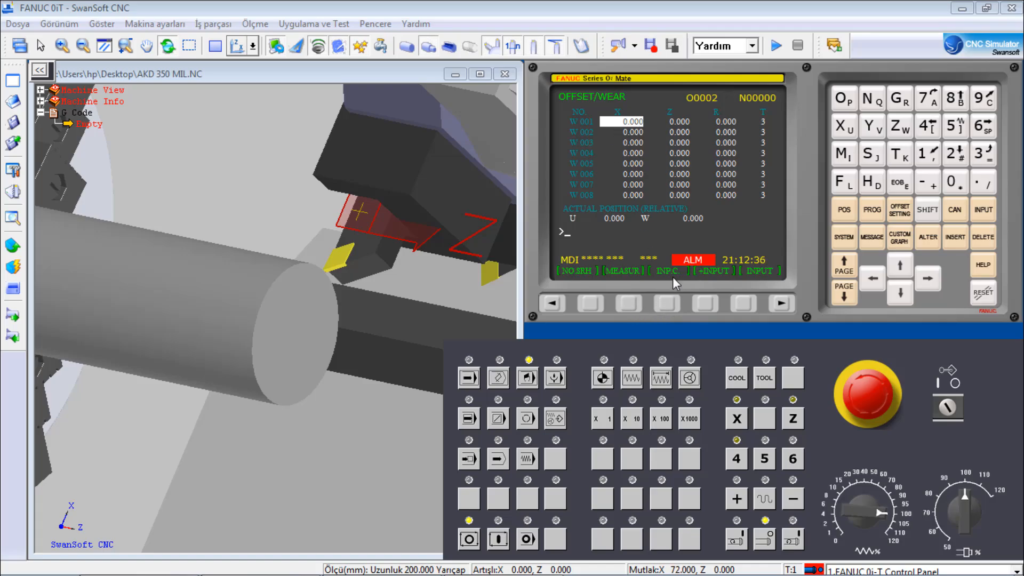
pyautogui.click(394, 231)
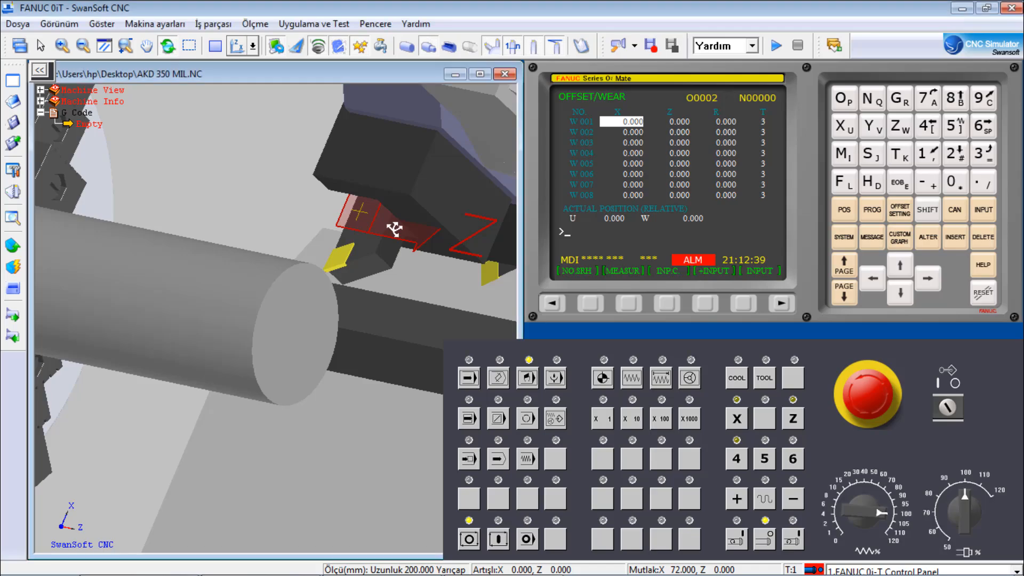
# Return the turret to the machine reference position on the X and Z axes
pyautogui.scroll(-6, 393, 230)
pyautogui.scroll(-5, 394, 231)
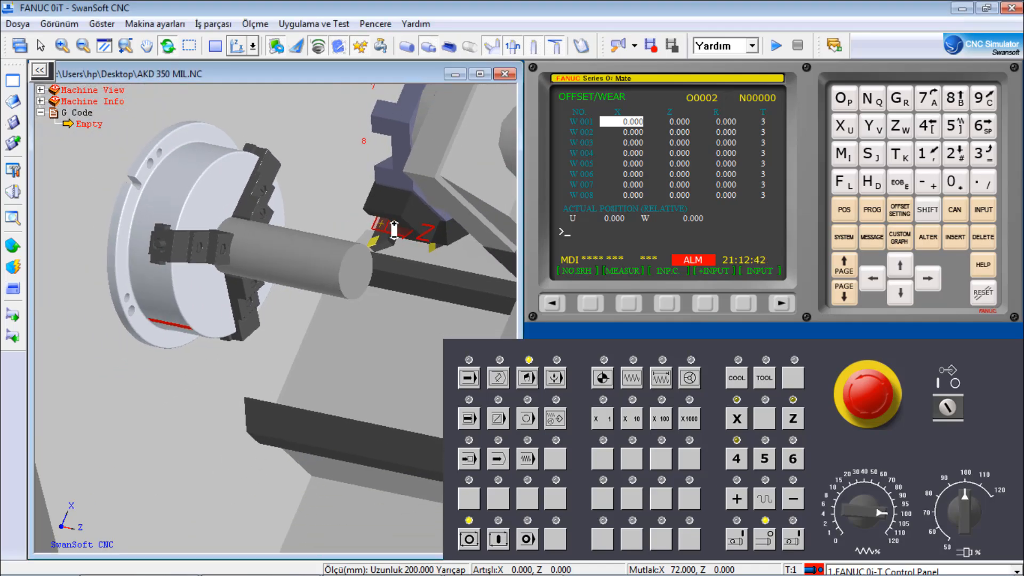
pyautogui.moveTo(379, 210); pyautogui.dragTo(301, 211)
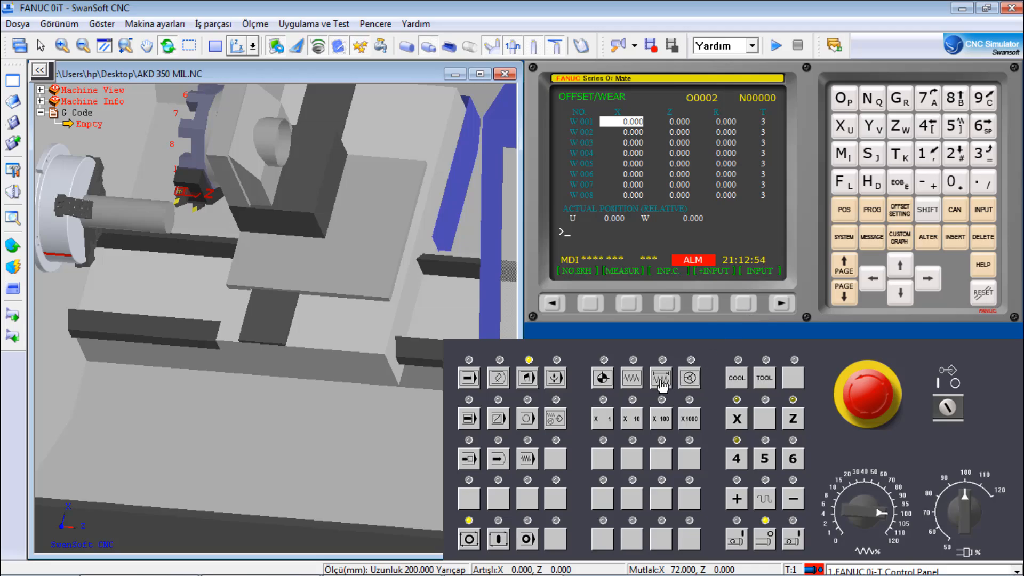
pyautogui.click(596, 376)
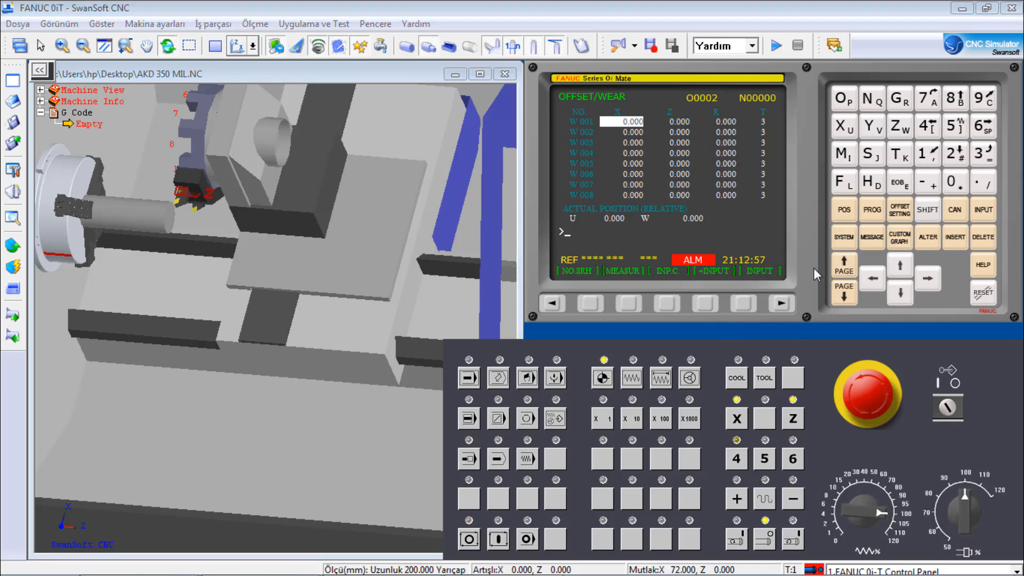
pyautogui.click(736, 419)
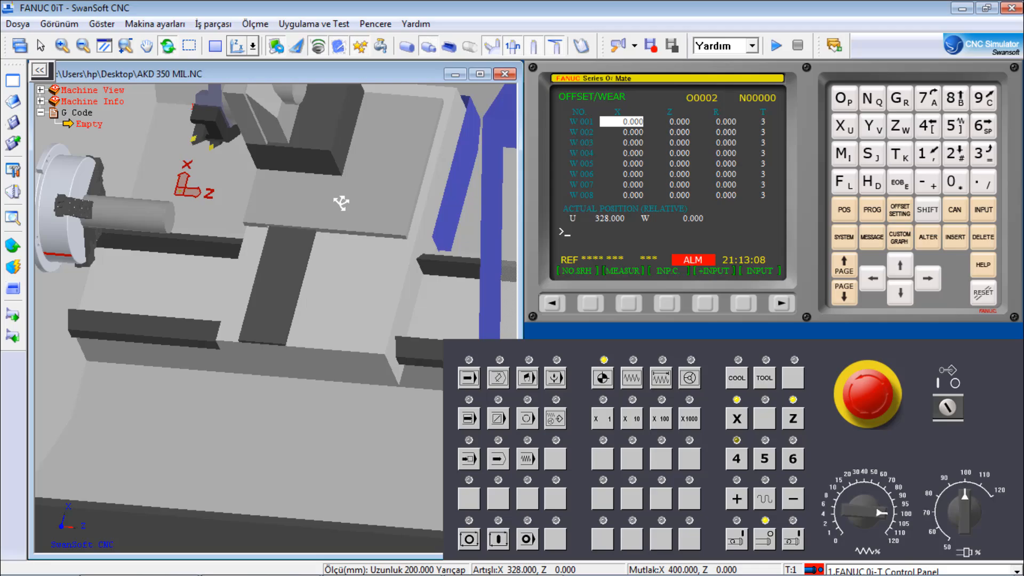
pyautogui.scroll(-4, 341, 203)
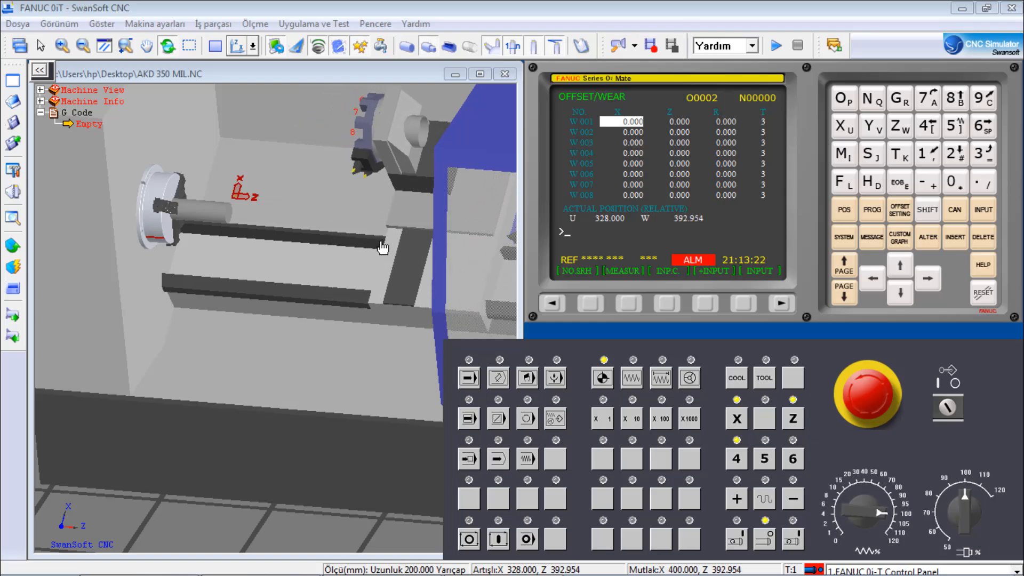
# Enter T0202 as an MDI program block and run it to index the turret to tool 2
pyautogui.click(871, 211)
pyautogui.click(528, 378)
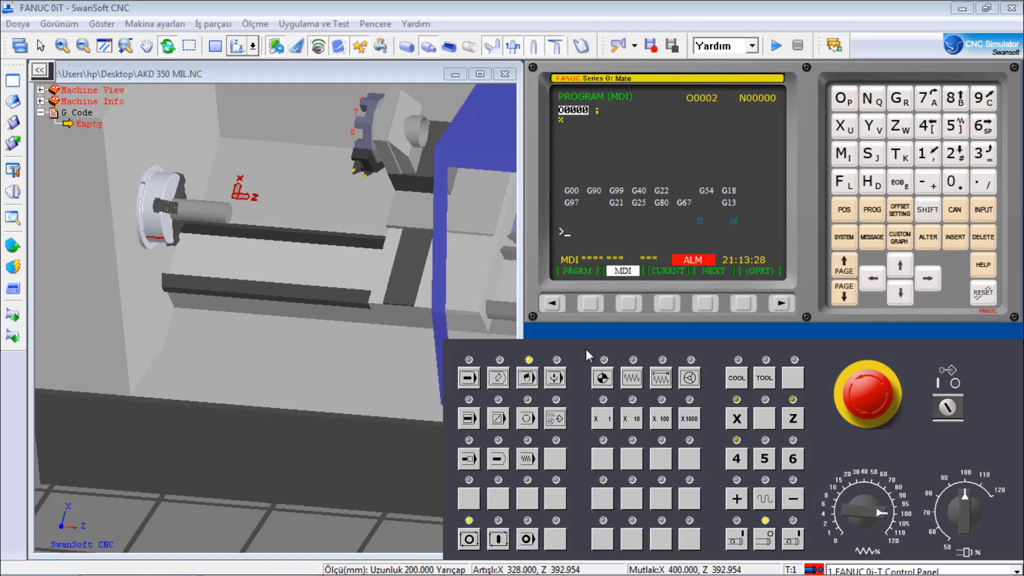
pyautogui.press('Right')
pyautogui.click(897, 153)
pyautogui.click(951, 184)
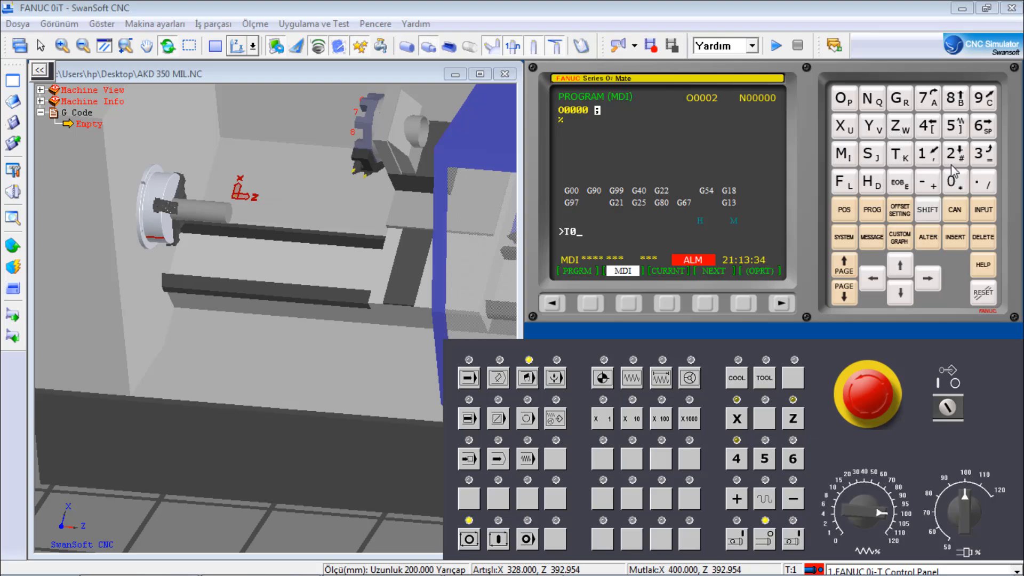
pyautogui.click(952, 164)
pyautogui.click(955, 185)
pyautogui.click(955, 156)
pyautogui.click(900, 184)
pyautogui.click(956, 238)
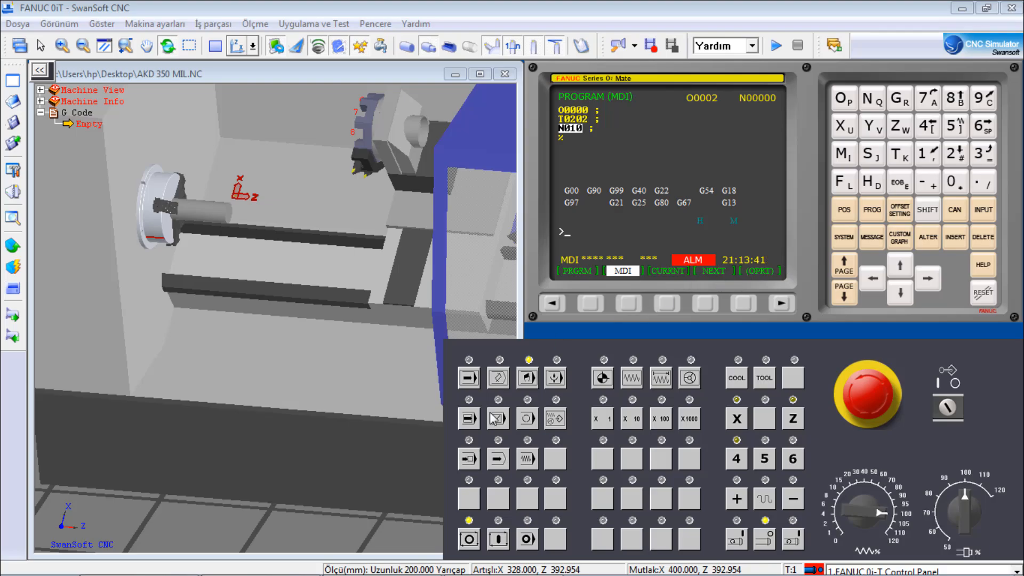
pyautogui.click(498, 540)
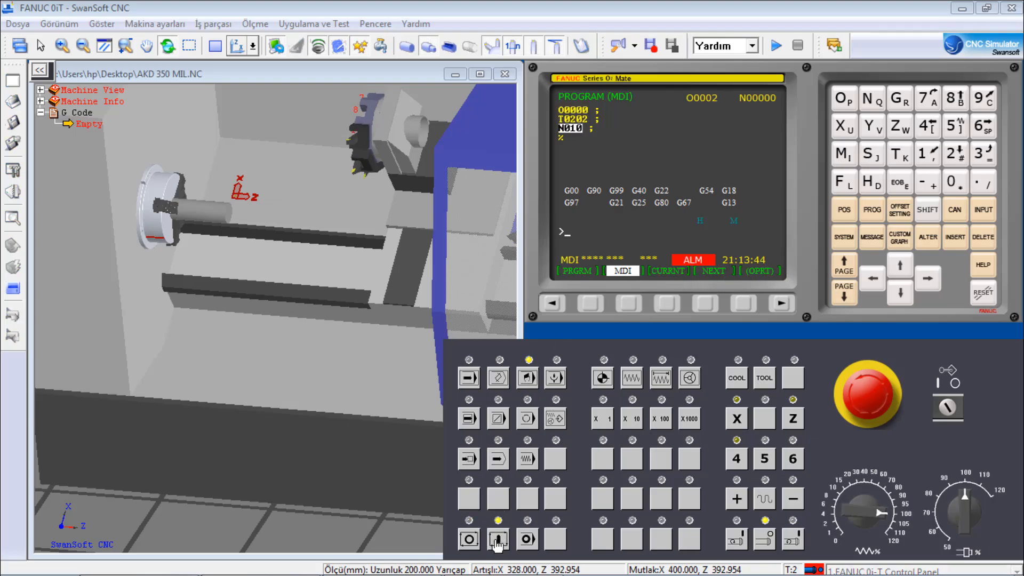
# Quick-position tool 2 at the outer edge of the stock's front face
pyautogui.rightClick(25, 237)
pyautogui.click(59, 290)
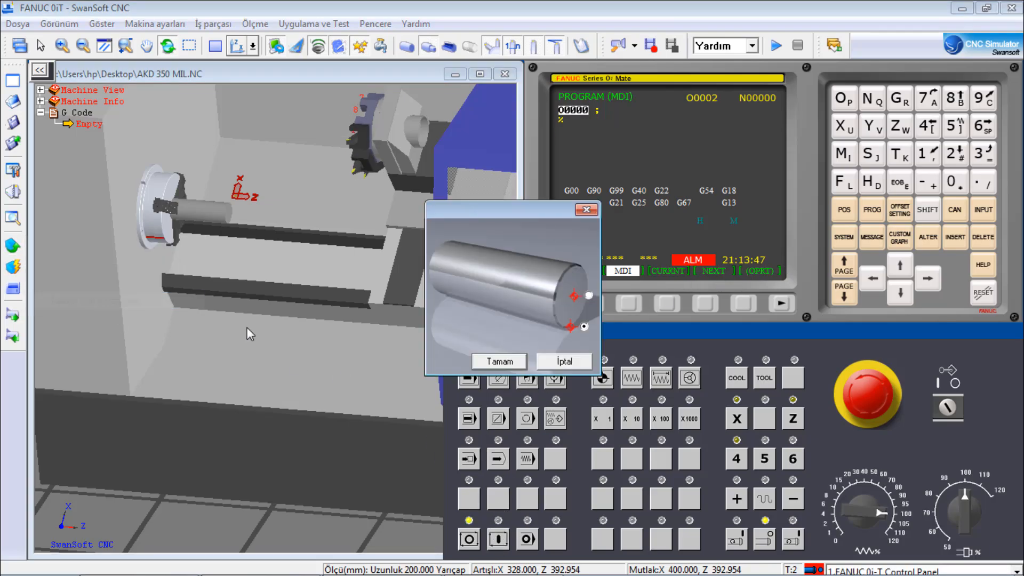
pyautogui.click(514, 362)
pyautogui.scroll(5, 234, 175)
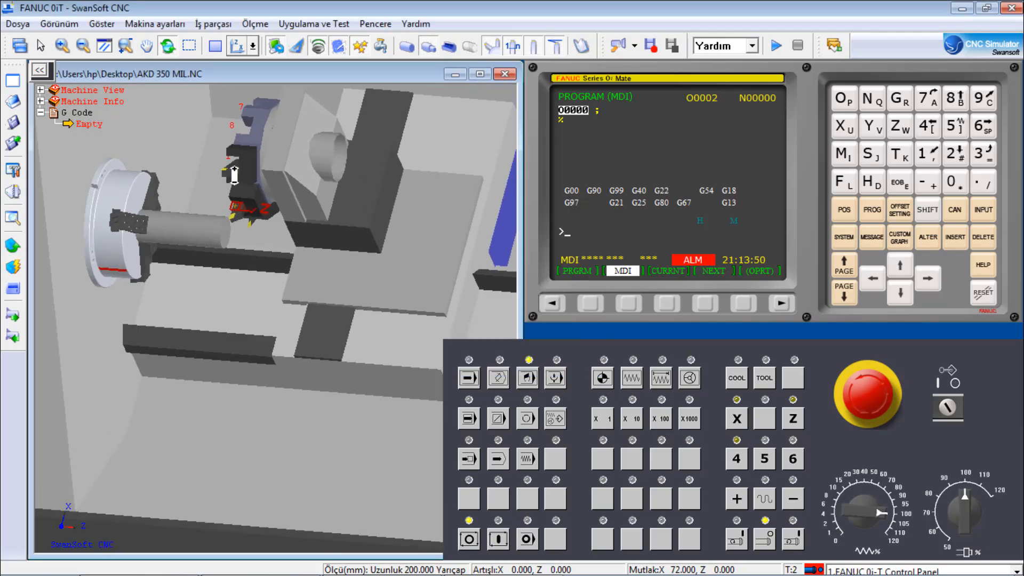
# Check the X and Z wear offsets of W 002 for tool 2
pyautogui.click(907, 211)
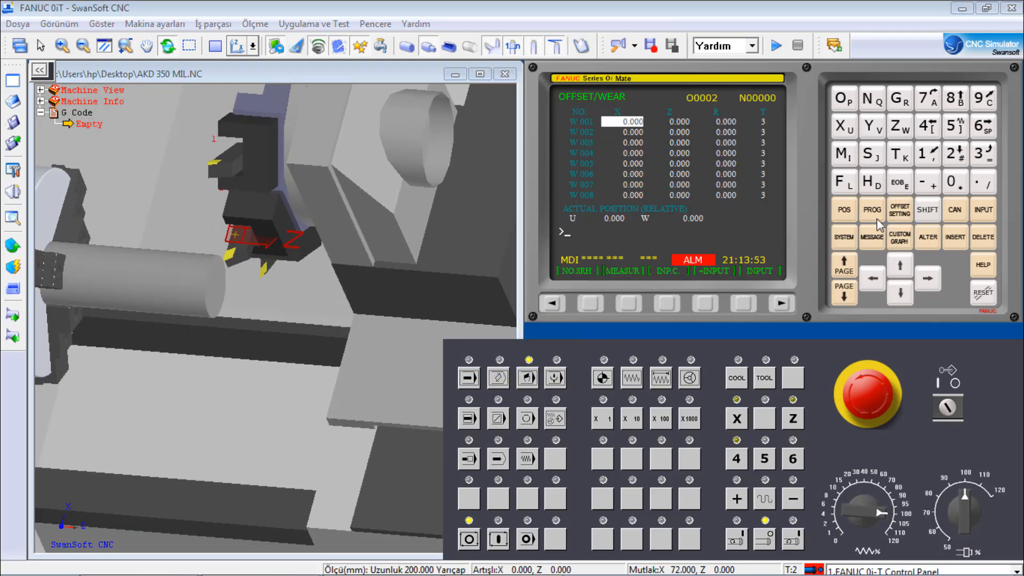
pyautogui.press('Down')
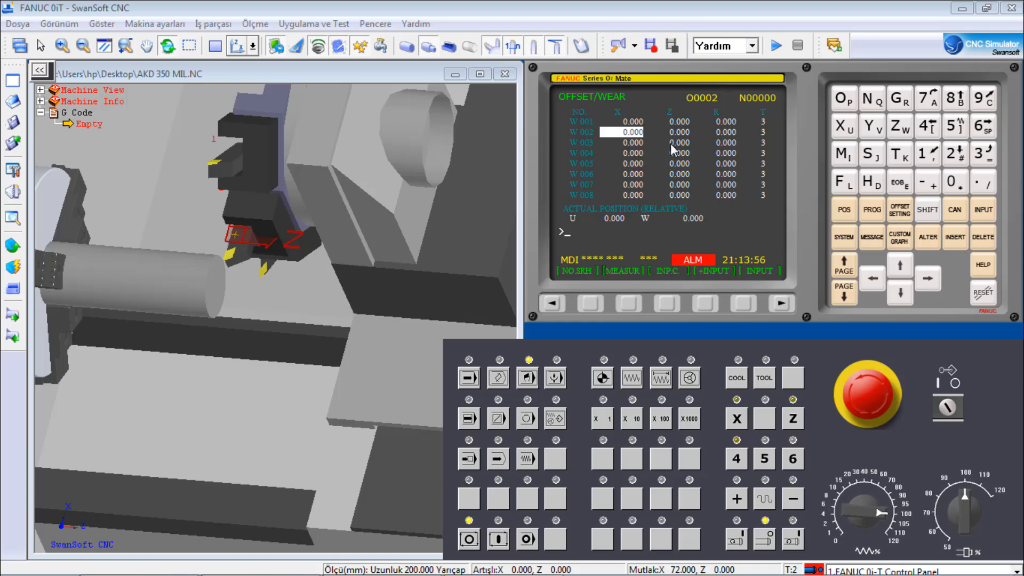
pyautogui.press('Right')
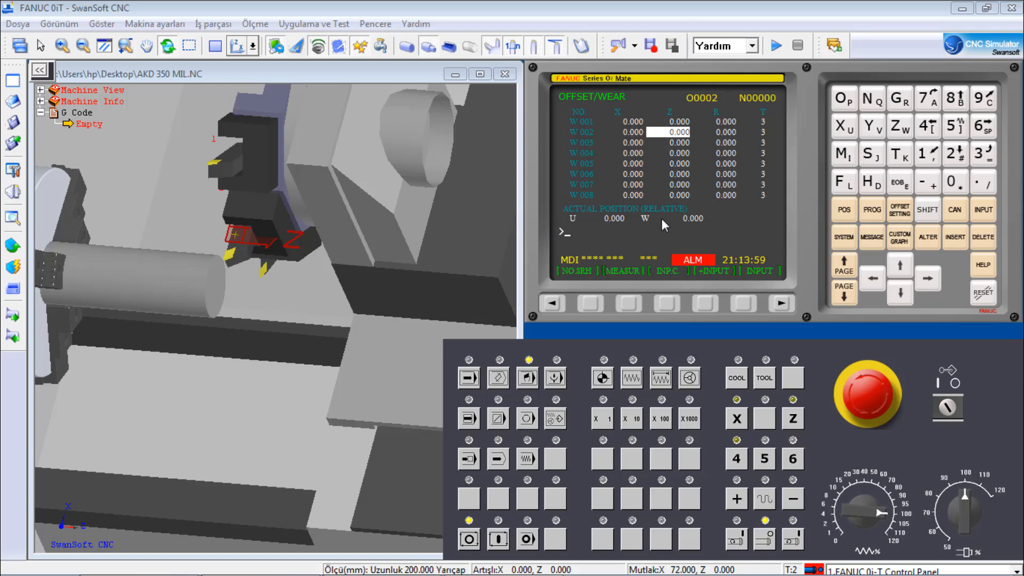
pyautogui.click(383, 232)
# Send the turret back to its X and Z reference position and hide the coordinate axes in the machine view
pyautogui.scroll(-5, 383, 232)
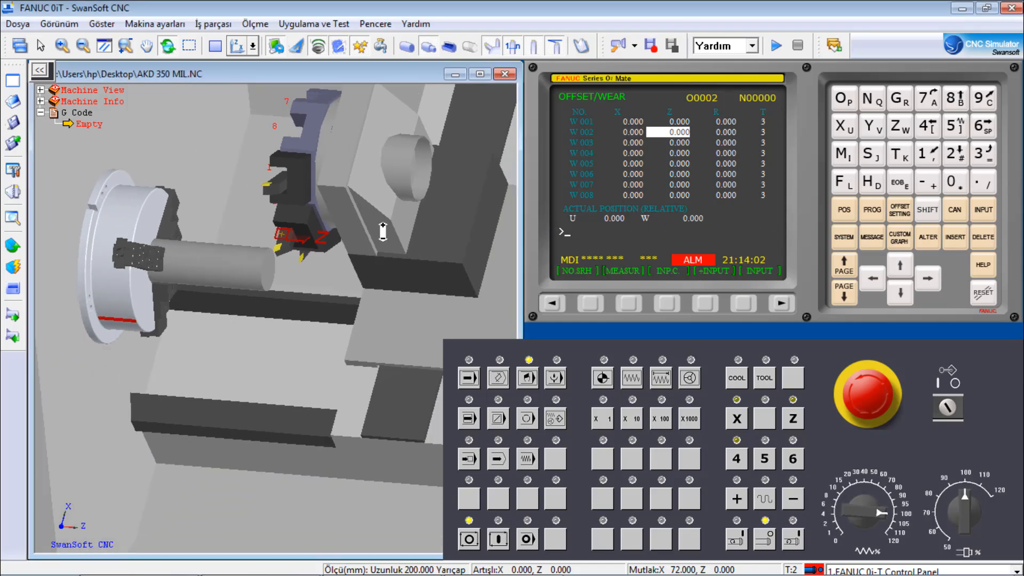
pyautogui.click(602, 378)
pyautogui.click(736, 419)
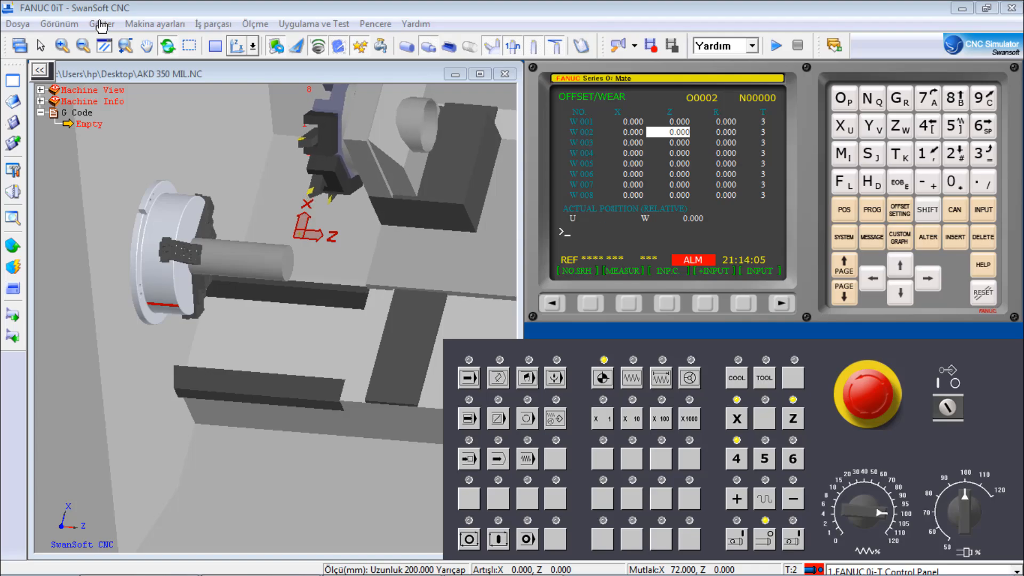
pyautogui.click(101, 24)
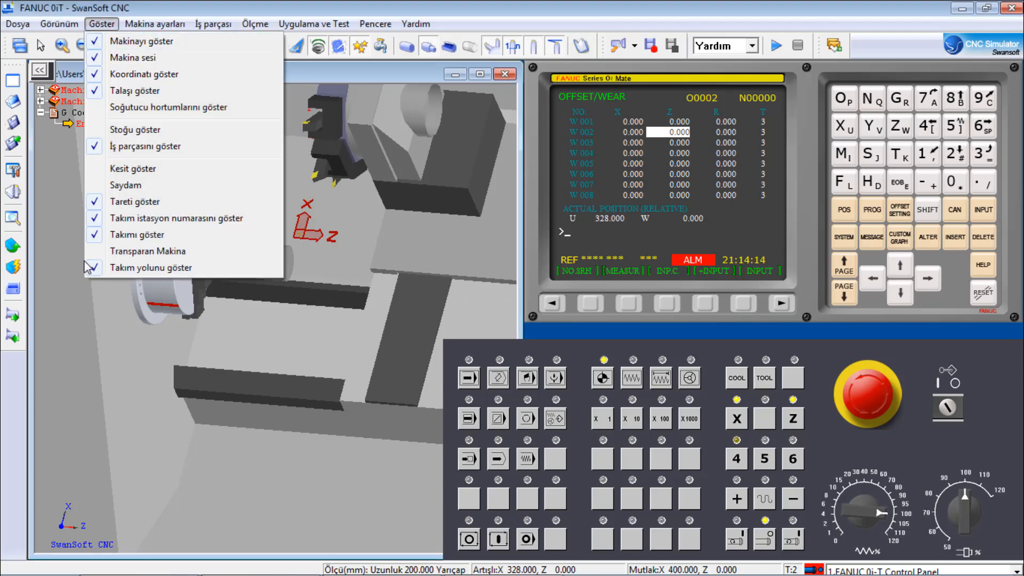
pyautogui.click(133, 73)
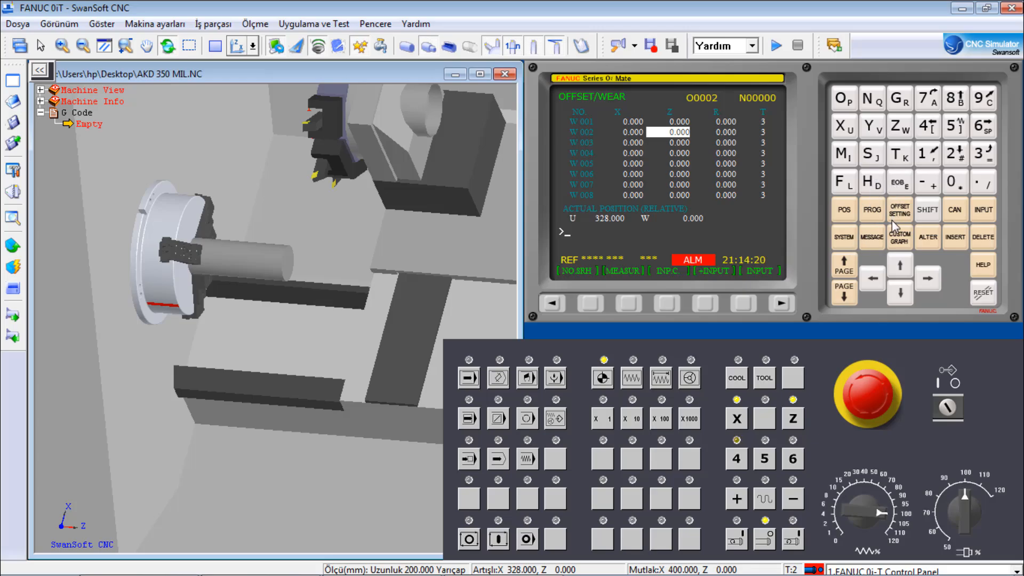
# Enter T0303 as an MDI program block and run it to index the turret to tool 3
pyautogui.click(875, 211)
pyautogui.click(530, 379)
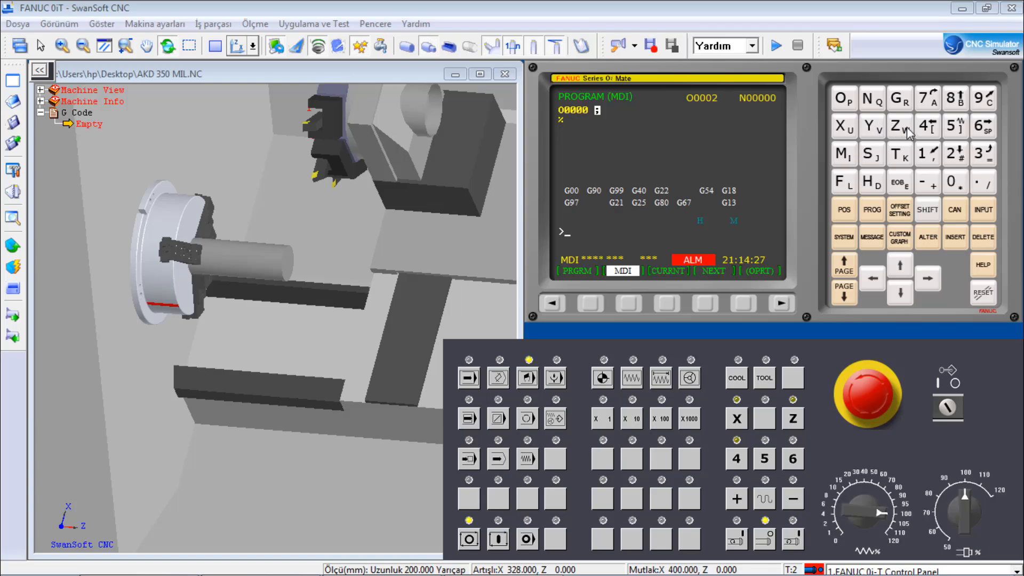
pyautogui.click(952, 183)
pyautogui.click(980, 155)
pyautogui.click(955, 183)
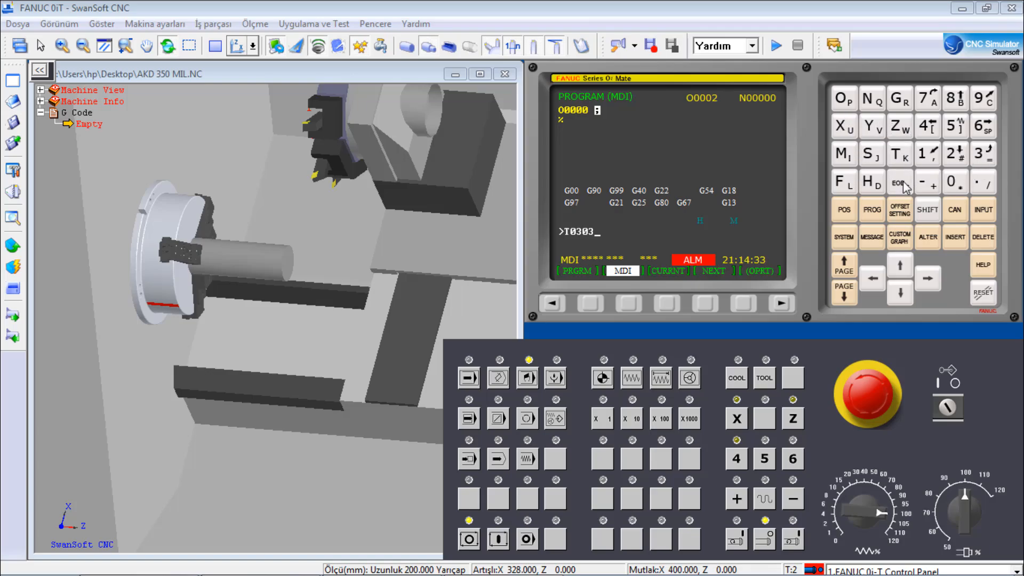
pyautogui.click(955, 238)
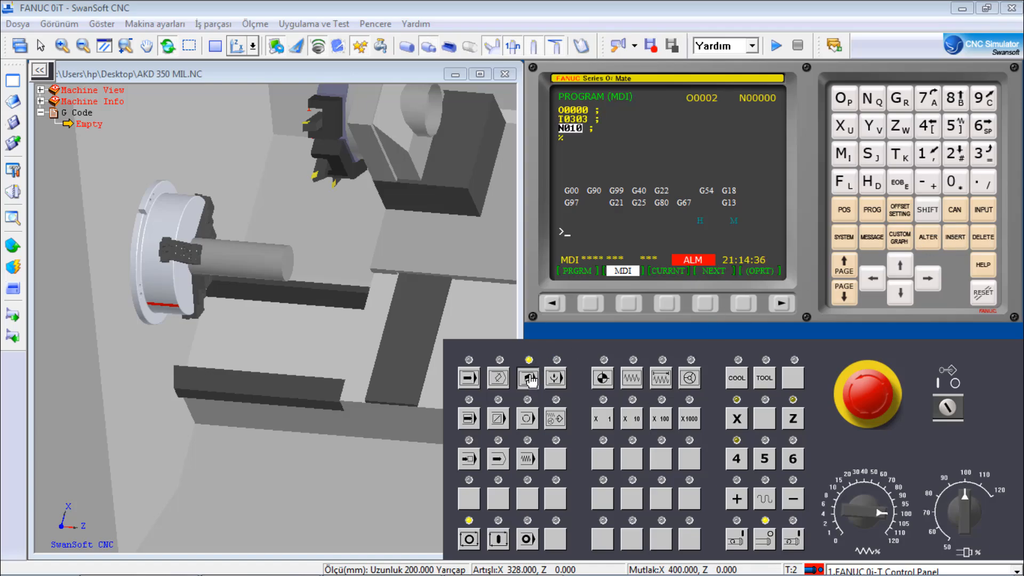
pyautogui.click(498, 538)
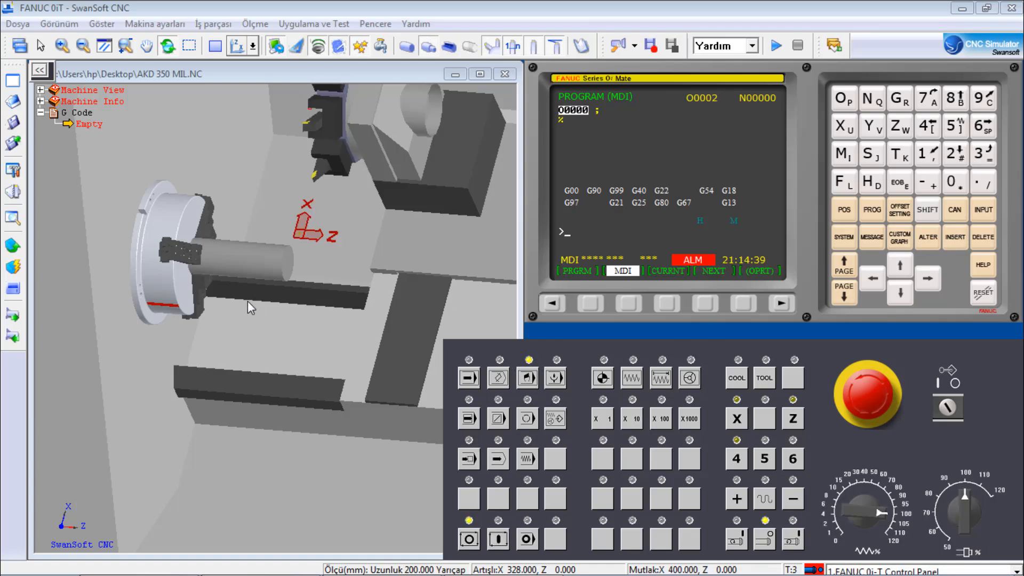
# Hide the coordinate axes again and quick-position tool 3 at the outer edge of the stock's front face
pyautogui.click(118, 24)
pyautogui.click(149, 76)
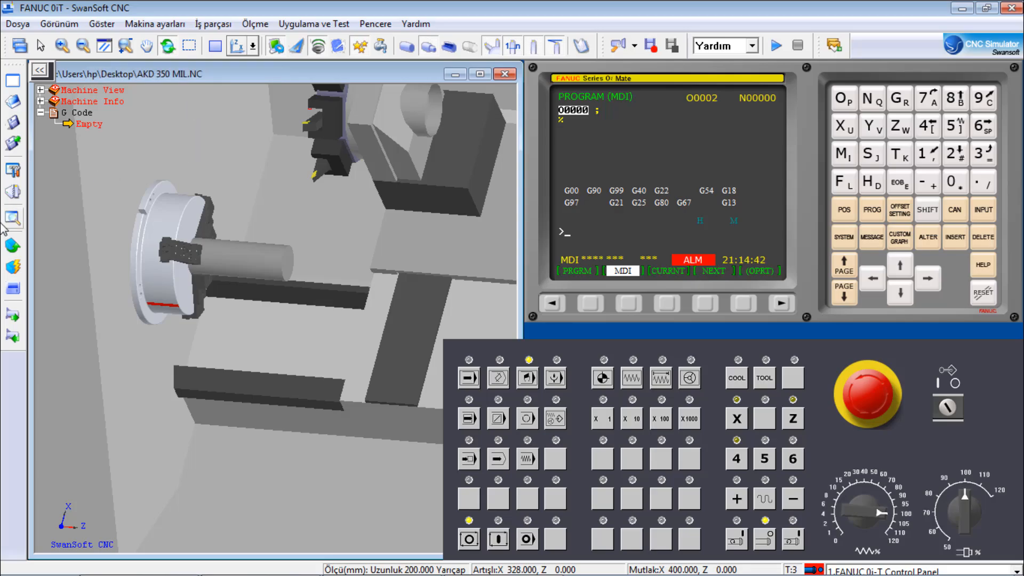
pyautogui.click(14, 246)
pyautogui.click(100, 301)
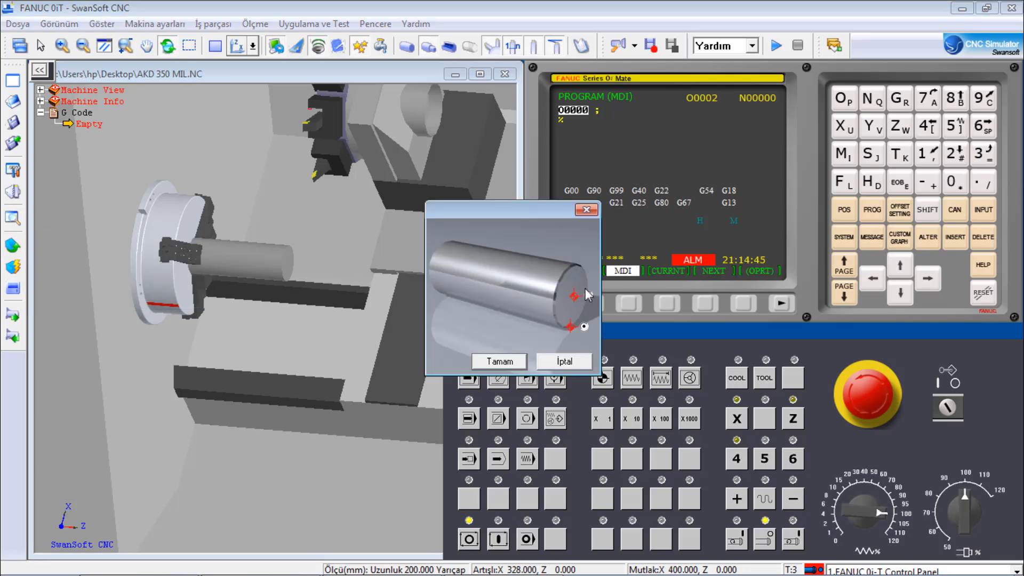
pyautogui.click(499, 362)
pyautogui.scroll(5, 317, 280)
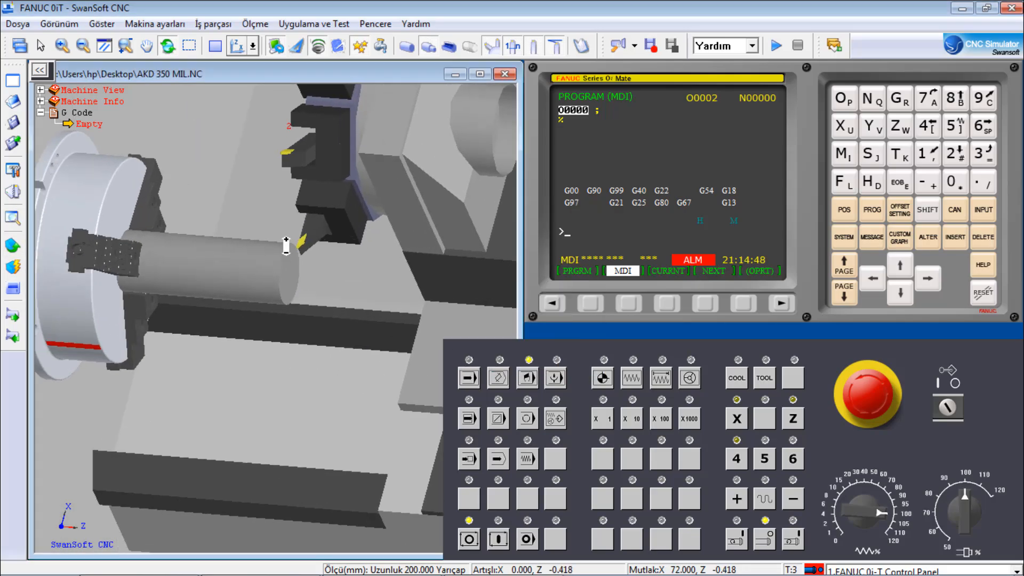
pyautogui.moveTo(317, 280); pyautogui.dragTo(295, 275)
pyautogui.moveTo(314, 226); pyautogui.dragTo(319, 246)
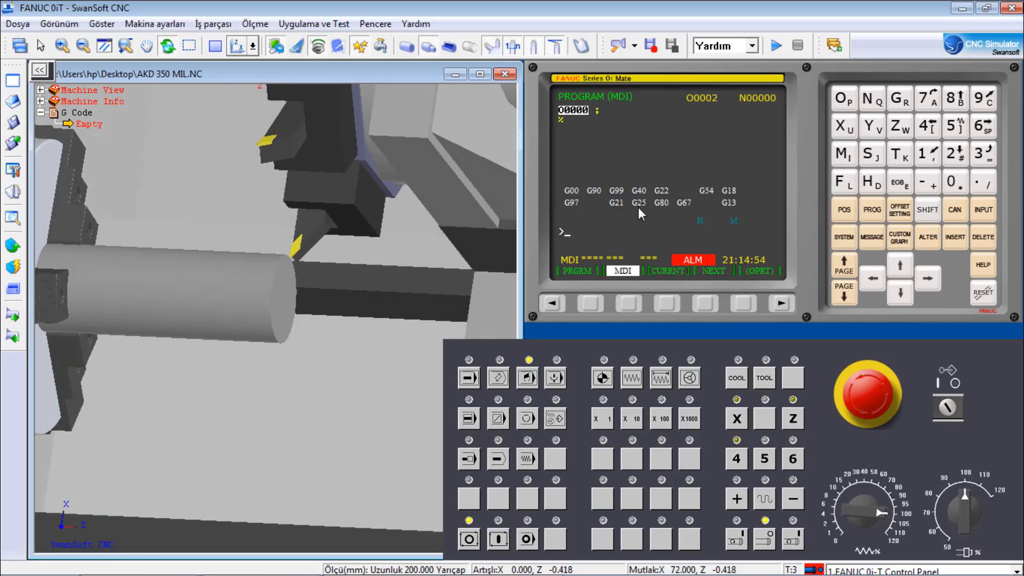
# Open the tool geometry offsets and load the current relative Z position into the Z value of G 003
pyautogui.click(899, 211)
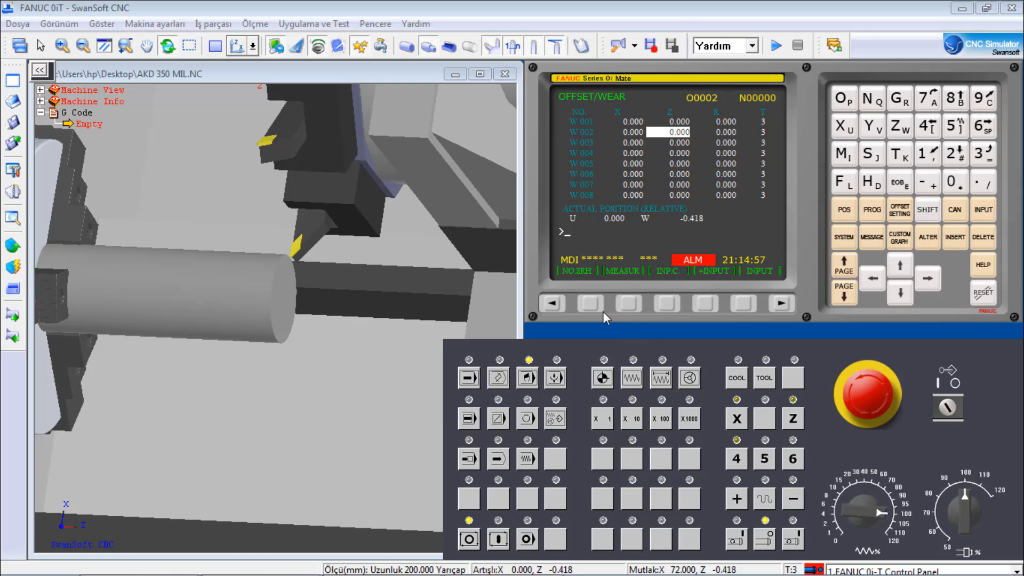
pyautogui.click(553, 303)
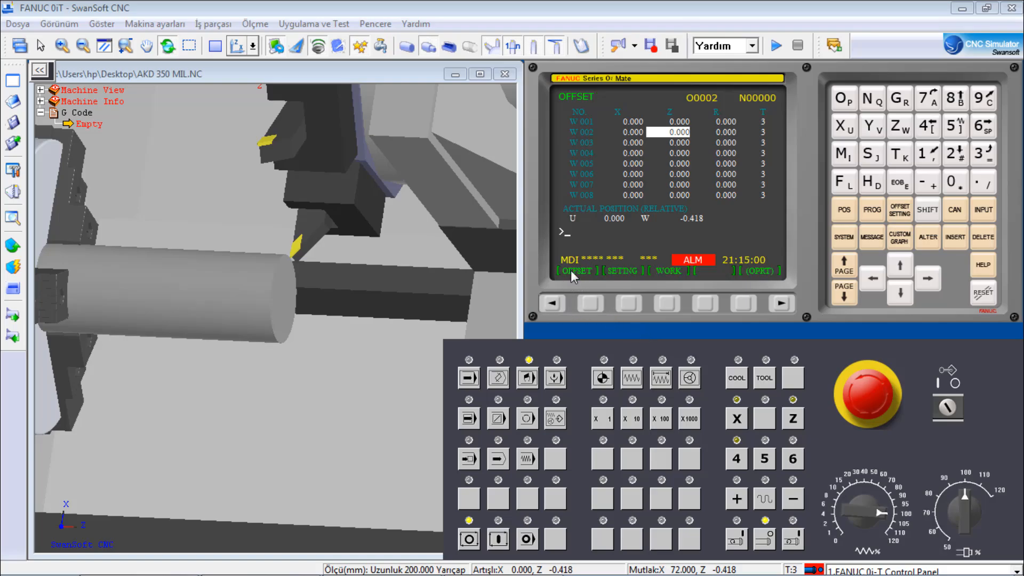
pyautogui.click(589, 304)
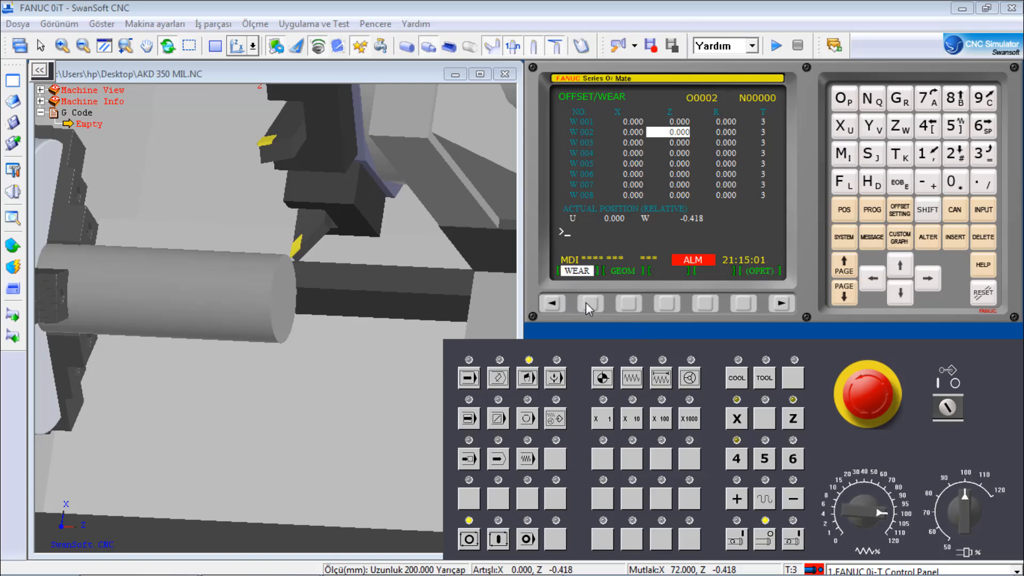
pyautogui.click(629, 303)
pyautogui.press('Down')
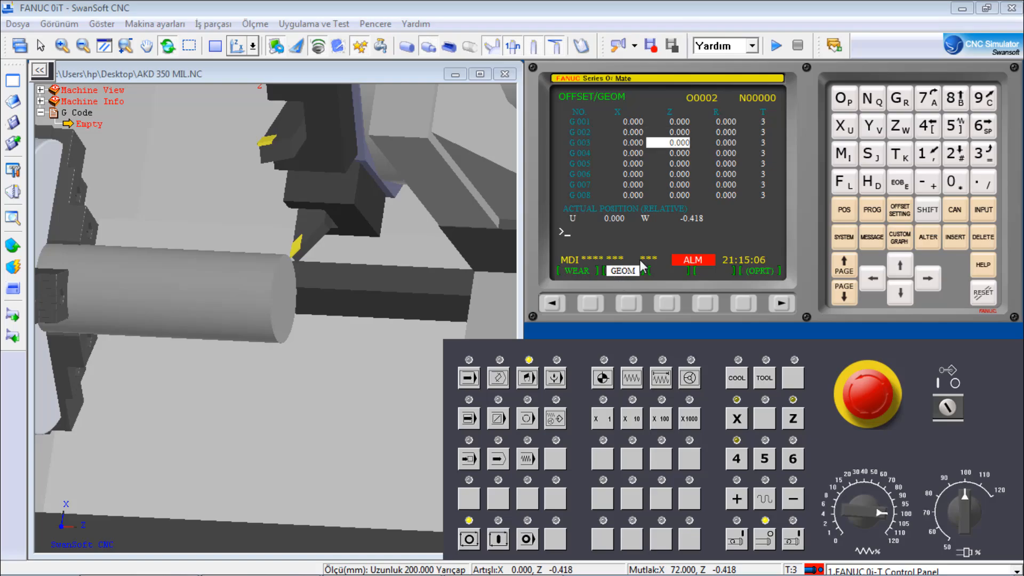
pyautogui.press('Left')
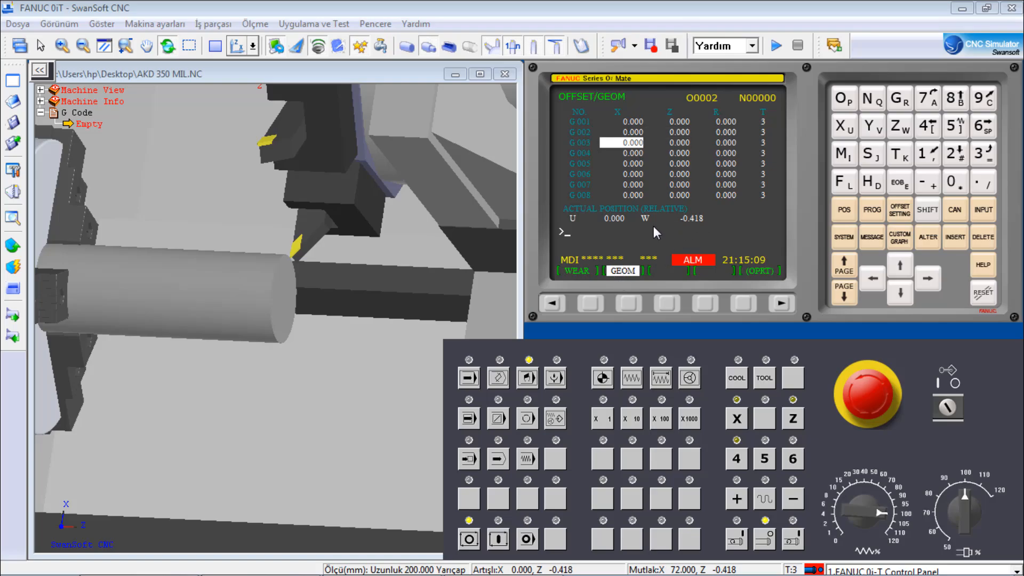
pyautogui.press('Right')
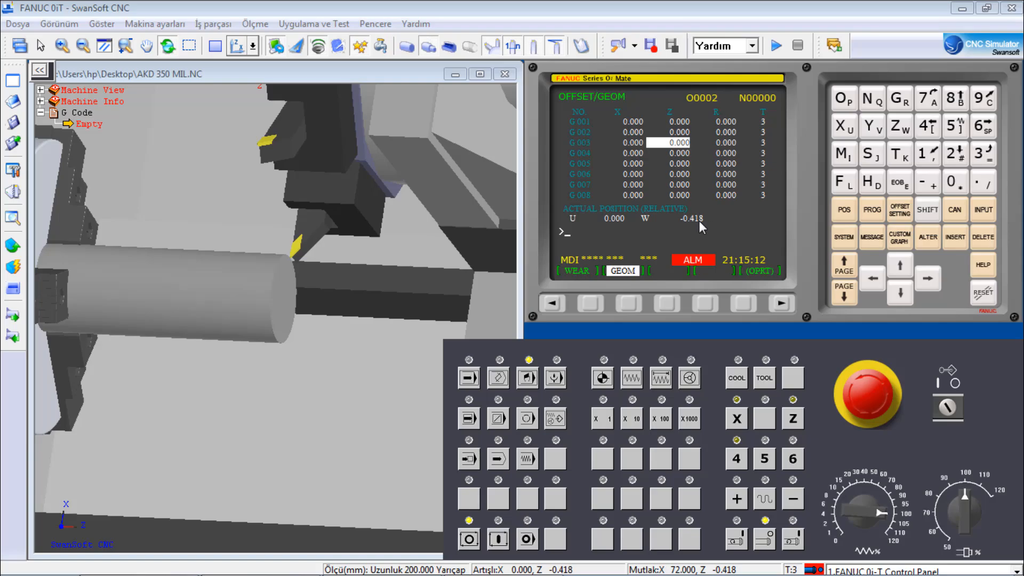
pyautogui.click(898, 126)
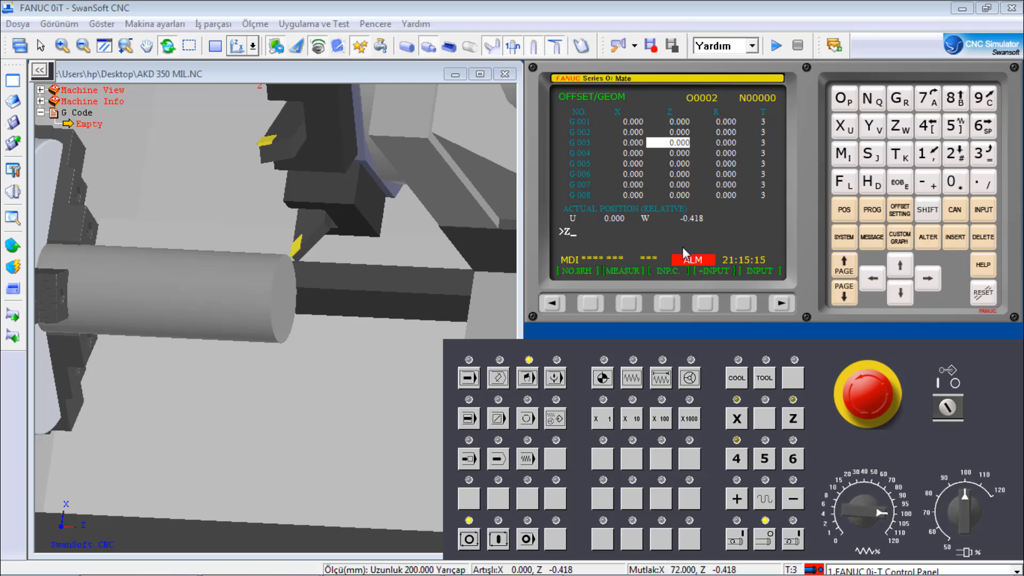
pyautogui.click(667, 304)
pyautogui.press('BackSpace')
# Display the relative position of tool 3 on the control
pyautogui.click(387, 230)
pyautogui.scroll(-5, 387, 230)
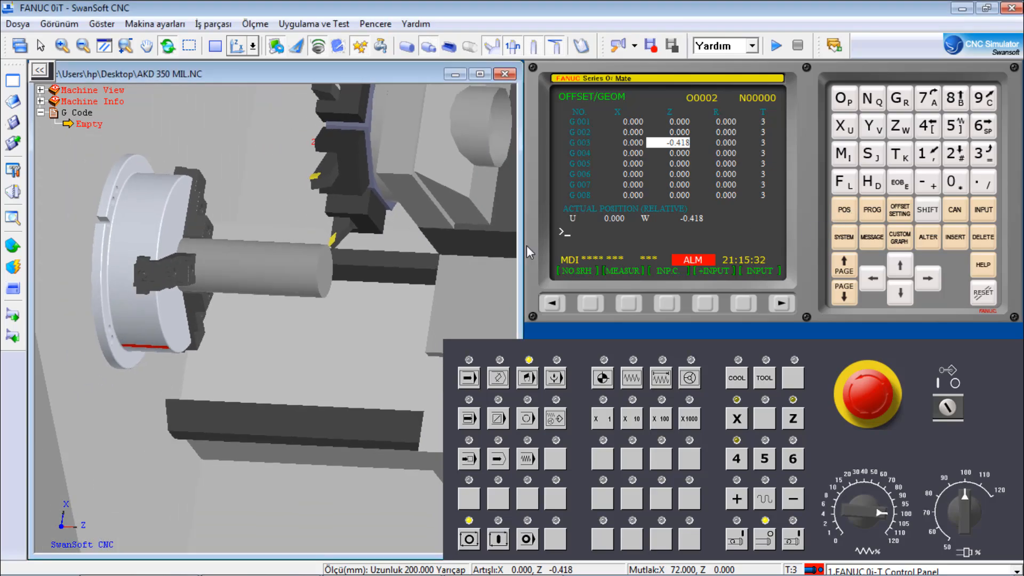
pyautogui.click(844, 211)
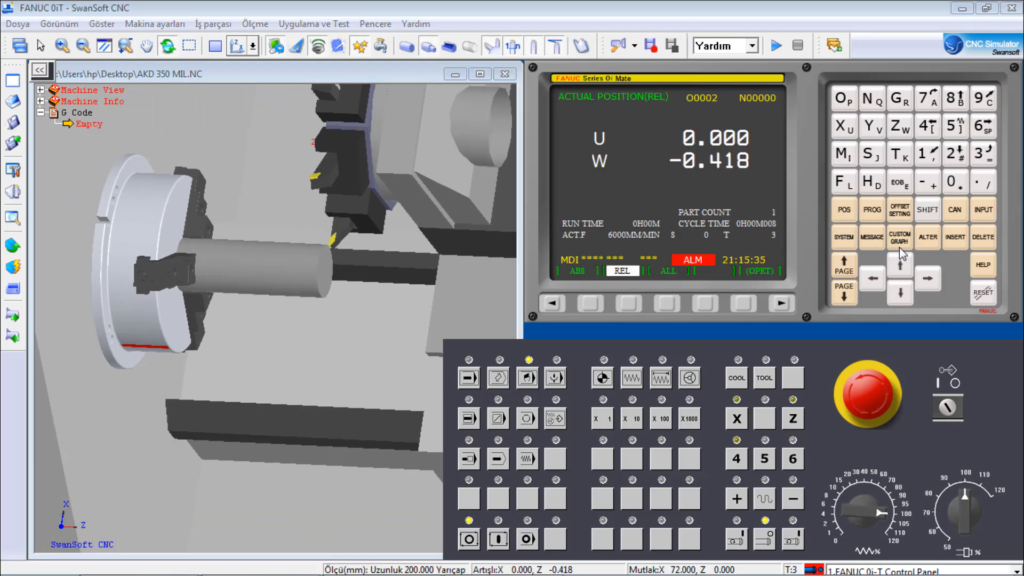
# Switch the control to reference mode and return the X axis, followed by the Z axis, to the machine reference point
pyautogui.click(601, 378)
pyautogui.click(745, 420)
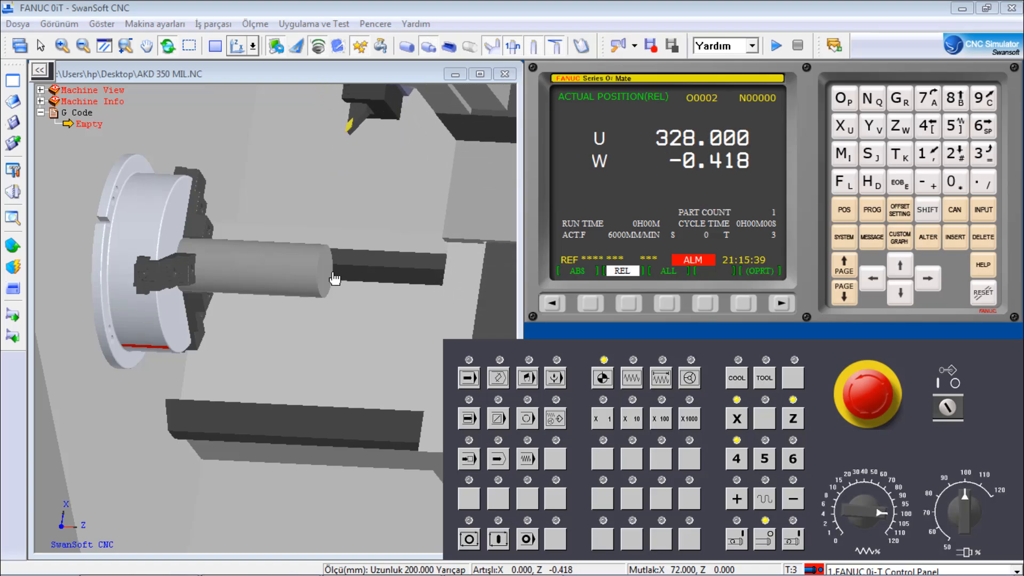
pyautogui.scroll(-3, 332, 272)
pyautogui.scroll(-3, 333, 272)
pyautogui.moveTo(332, 271); pyautogui.dragTo(272, 306)
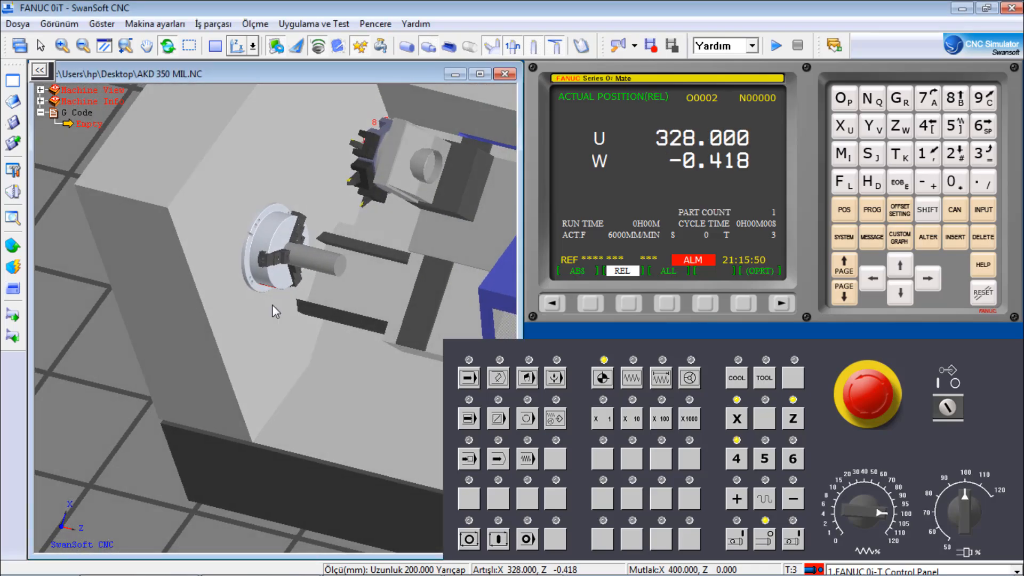
pyautogui.scroll(3, 289, 305)
pyautogui.scroll(-2, 288, 306)
pyautogui.scroll(3, 689, 319)
pyautogui.moveTo(504, 265); pyautogui.dragTo(471, 254)
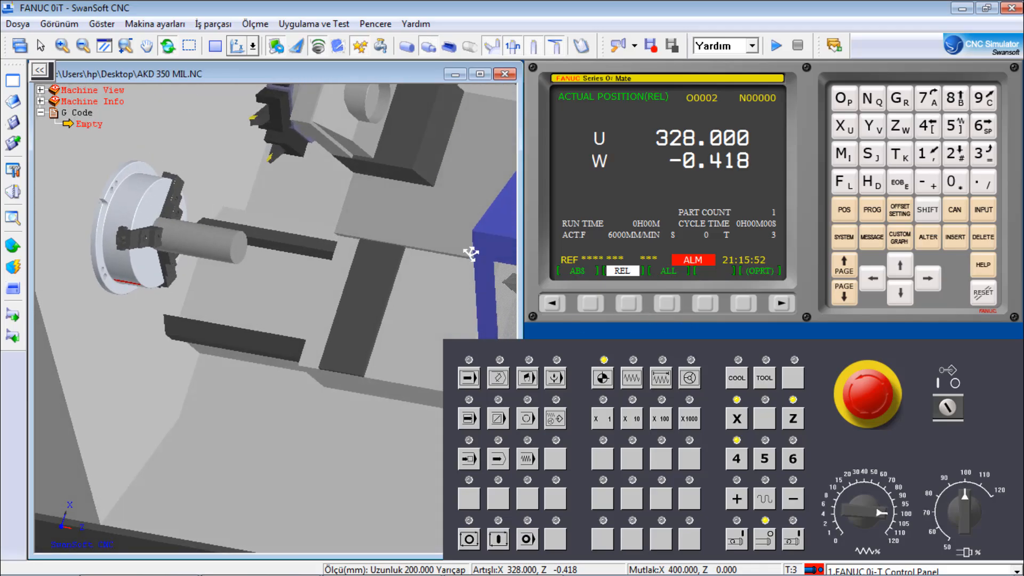
pyautogui.click(794, 422)
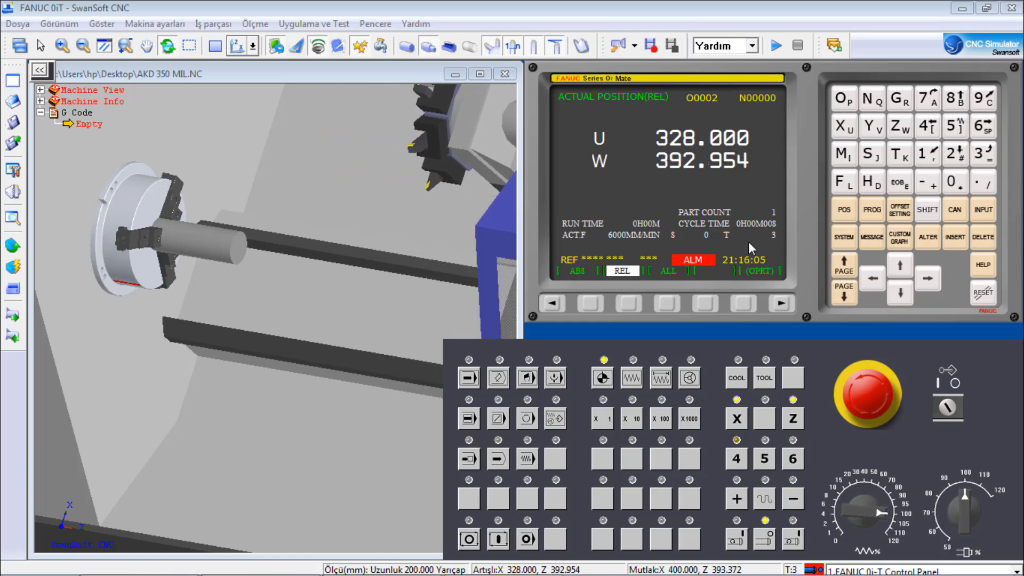
# Show the program display on the control and switch to EDIT mode
pyautogui.click(872, 211)
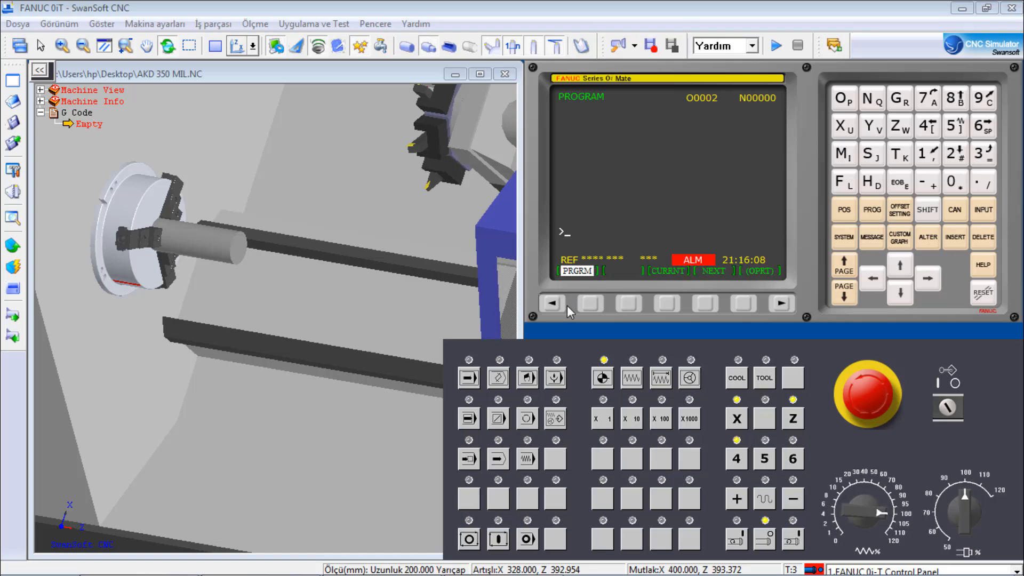
pyautogui.click(505, 377)
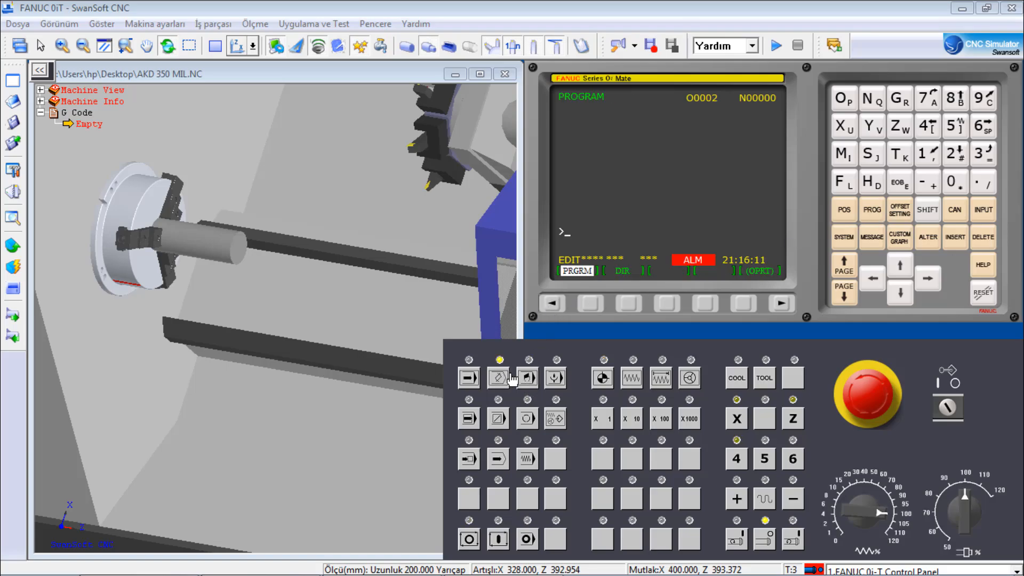
pyautogui.click(526, 378)
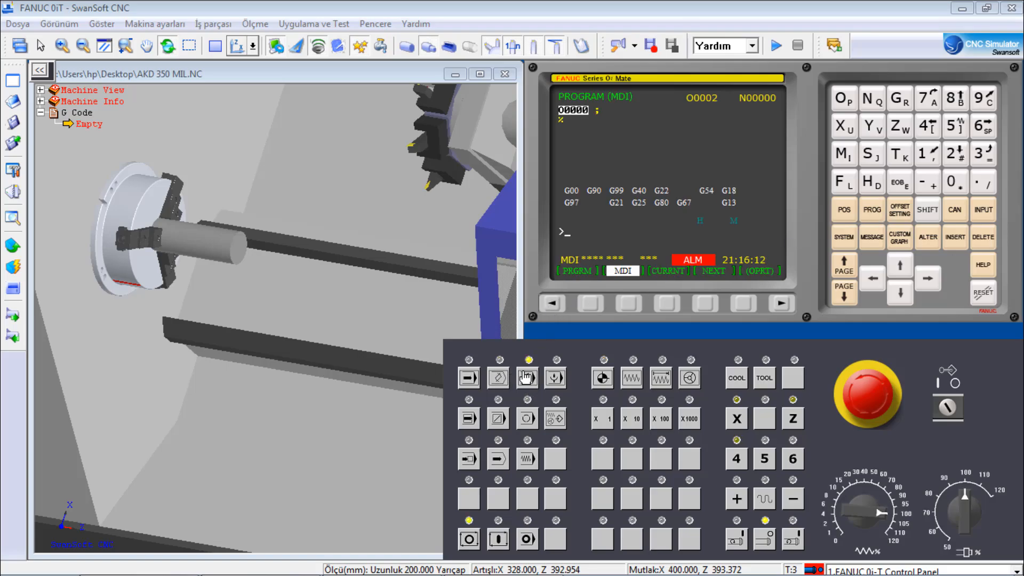
pyautogui.click(499, 378)
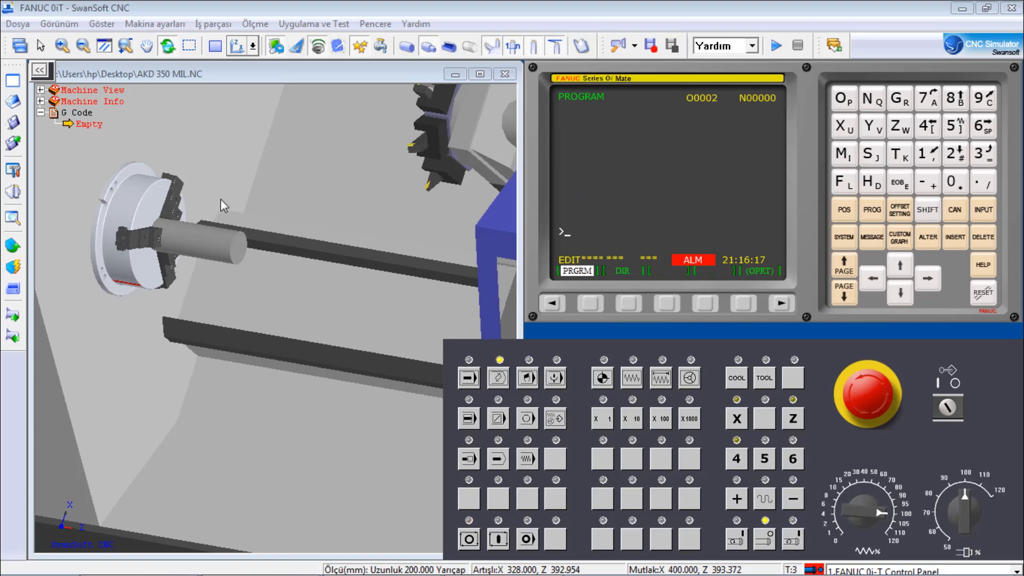
# Open the NC code file AKD 350 MIL from the desktop without saving the changes to the current file
pyautogui.click(11, 24)
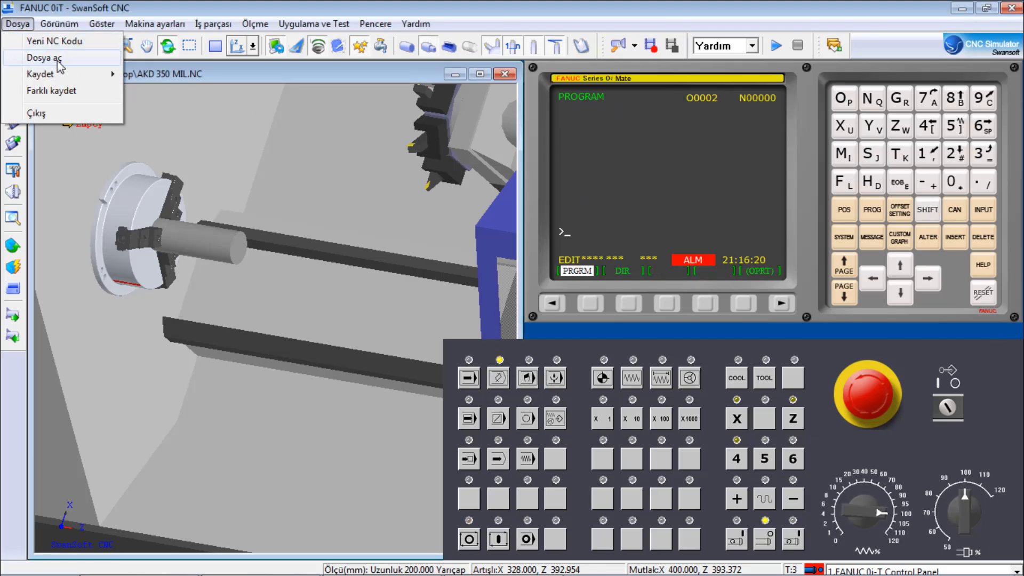
pyautogui.click(32, 57)
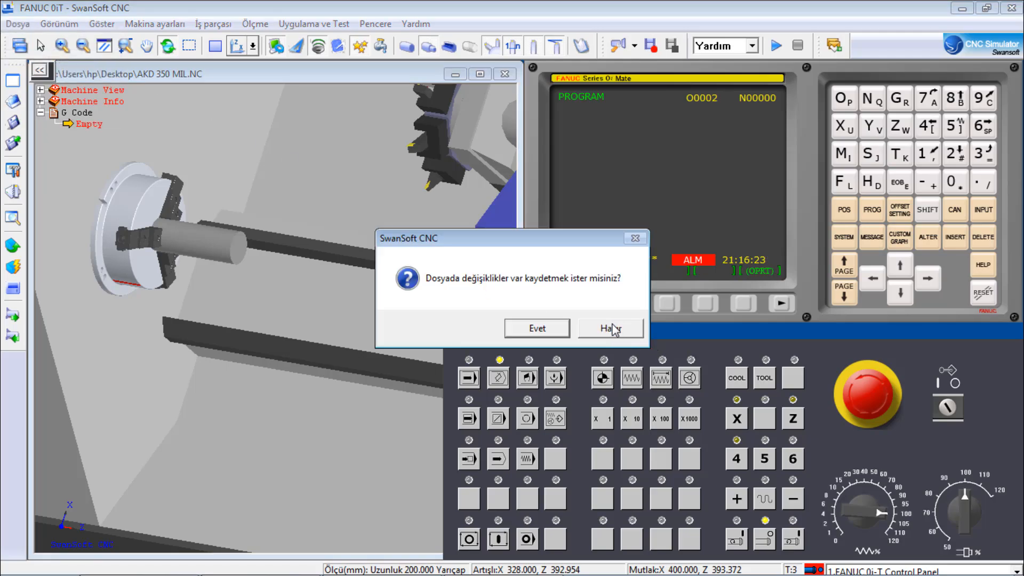
pyautogui.click(611, 328)
pyautogui.click(531, 424)
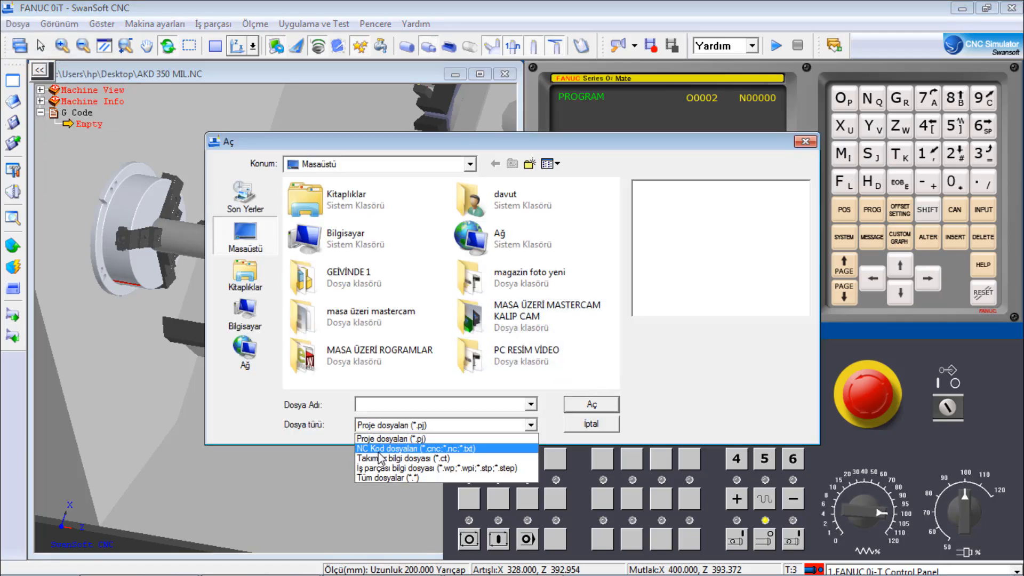
pyautogui.click(378, 449)
pyautogui.moveTo(613, 229); pyautogui.dragTo(613, 338)
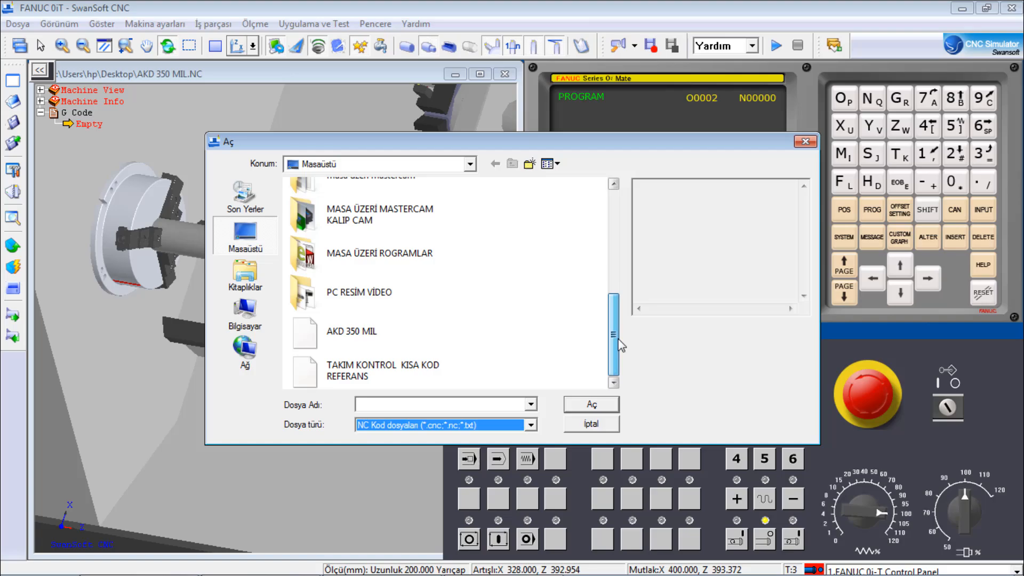
pyautogui.click(330, 327)
pyautogui.click(592, 404)
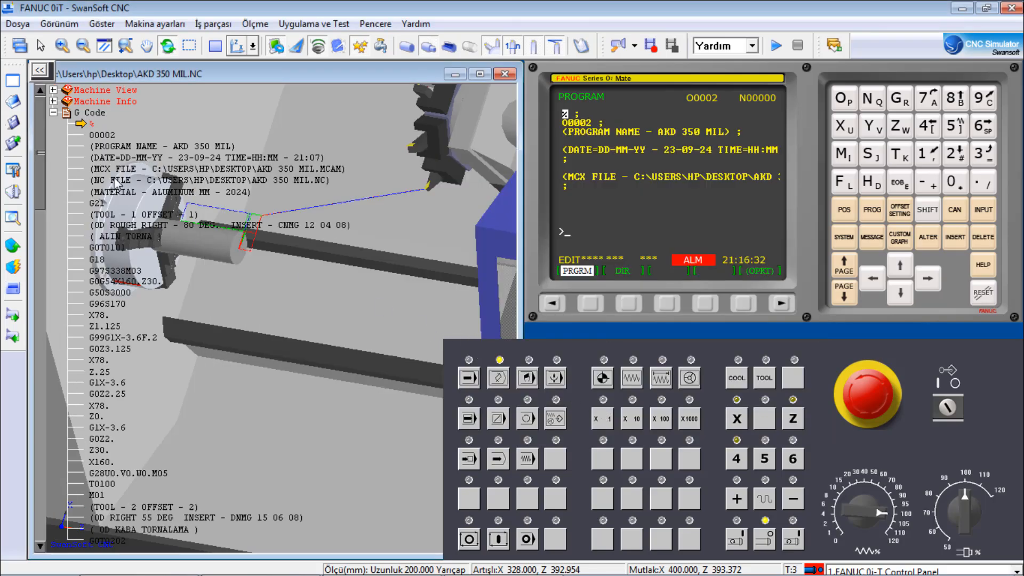
# Collapse the G Code listing and switch the machine view to the 2D display of the stock and toolpath
pyautogui.scroll(5, 321, 269)
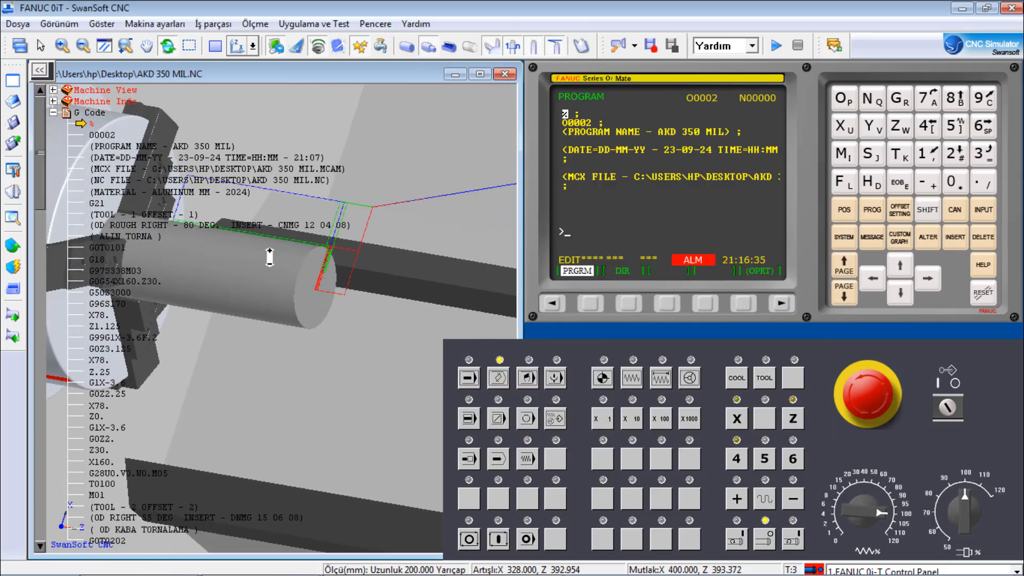
pyautogui.moveTo(320, 269); pyautogui.dragTo(339, 242)
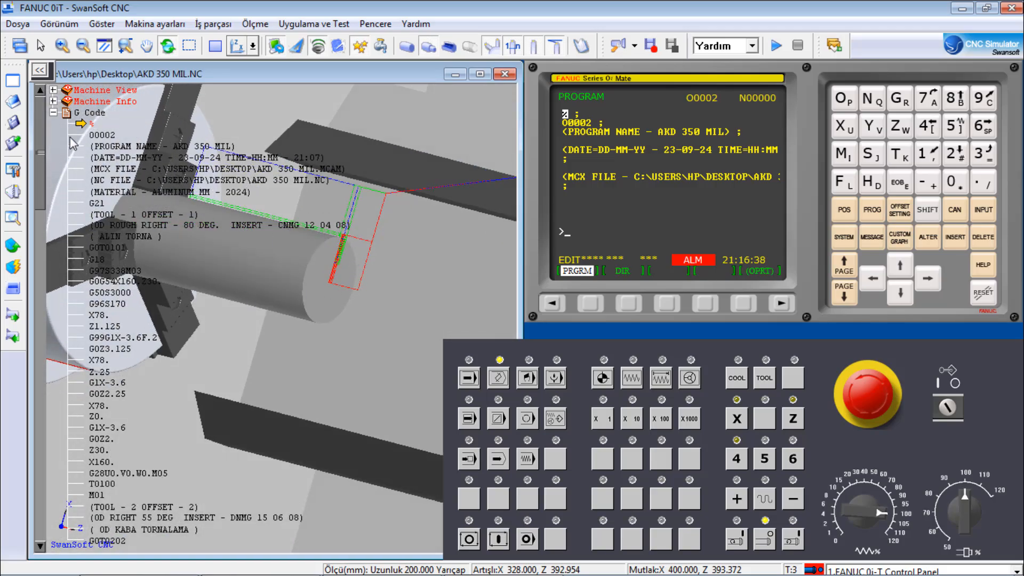
pyautogui.click(53, 112)
pyautogui.moveTo(172, 180); pyautogui.dragTo(246, 163)
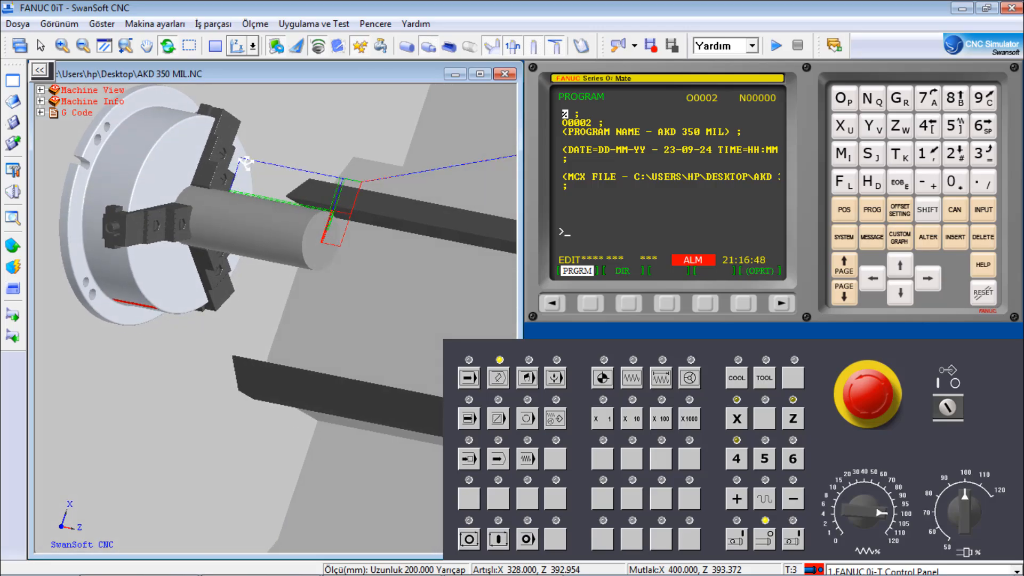
pyautogui.click(215, 46)
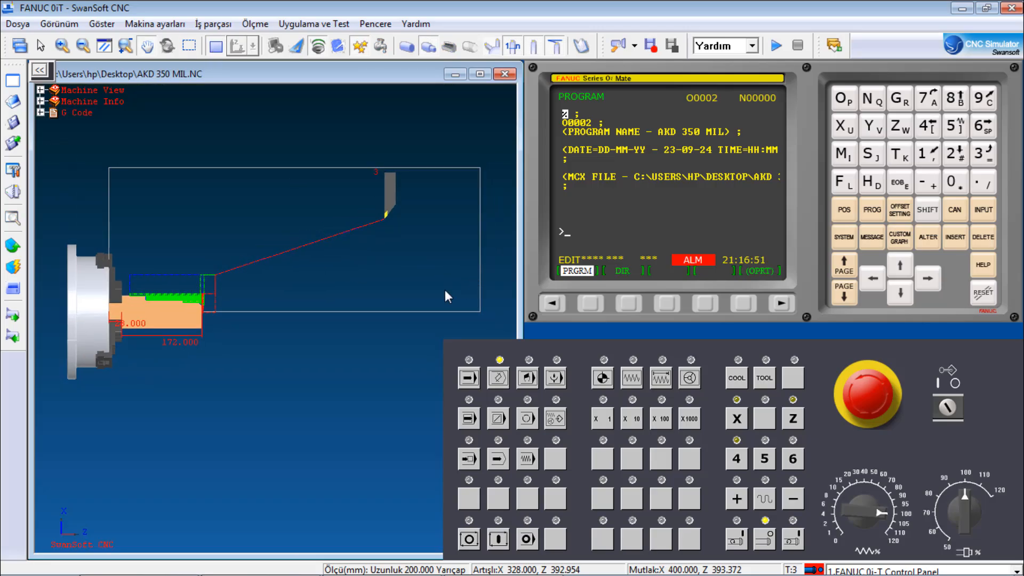
pyautogui.scroll(4, 99, 280)
pyautogui.scroll(-1, 100, 280)
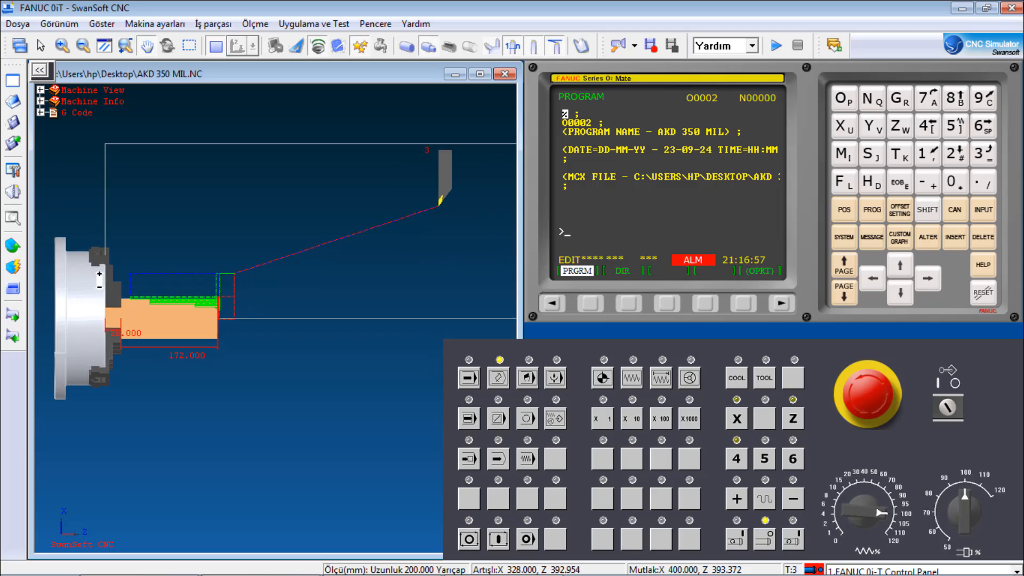
# Set memory mode with single block on and execute program O0002 block by block through the spindle start G97 S338 M03
pyautogui.click(469, 377)
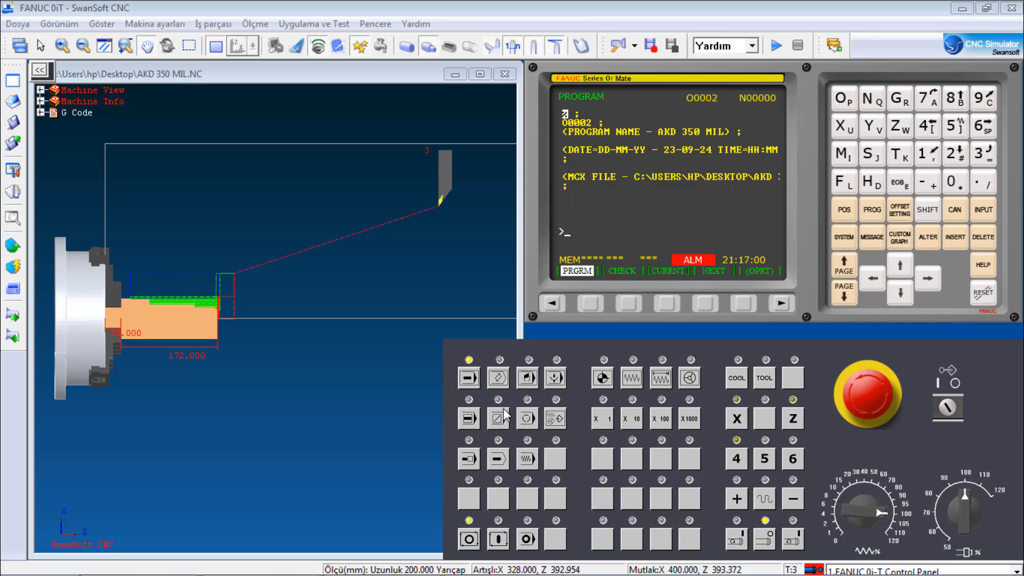
pyautogui.click(462, 418)
pyautogui.click(501, 541)
pyautogui.click(501, 541)
pyautogui.click(501, 540)
pyautogui.click(501, 540)
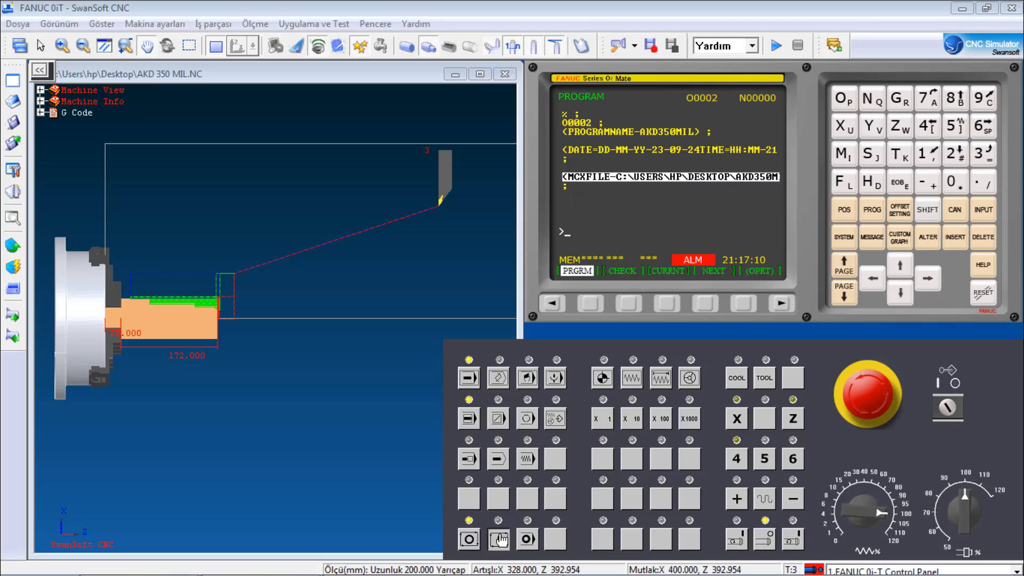
pyautogui.click(502, 541)
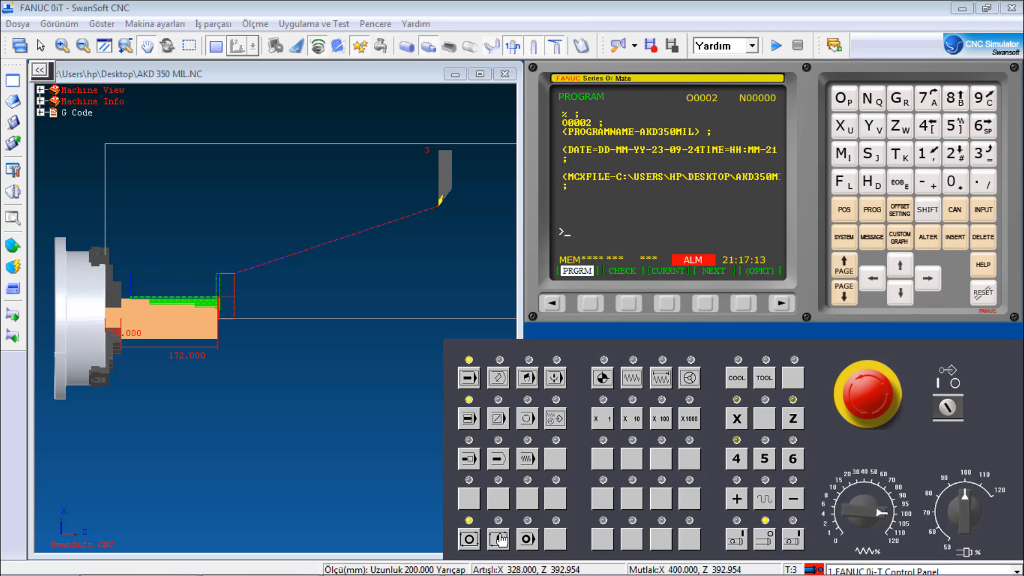
pyautogui.click(501, 541)
pyautogui.click(501, 540)
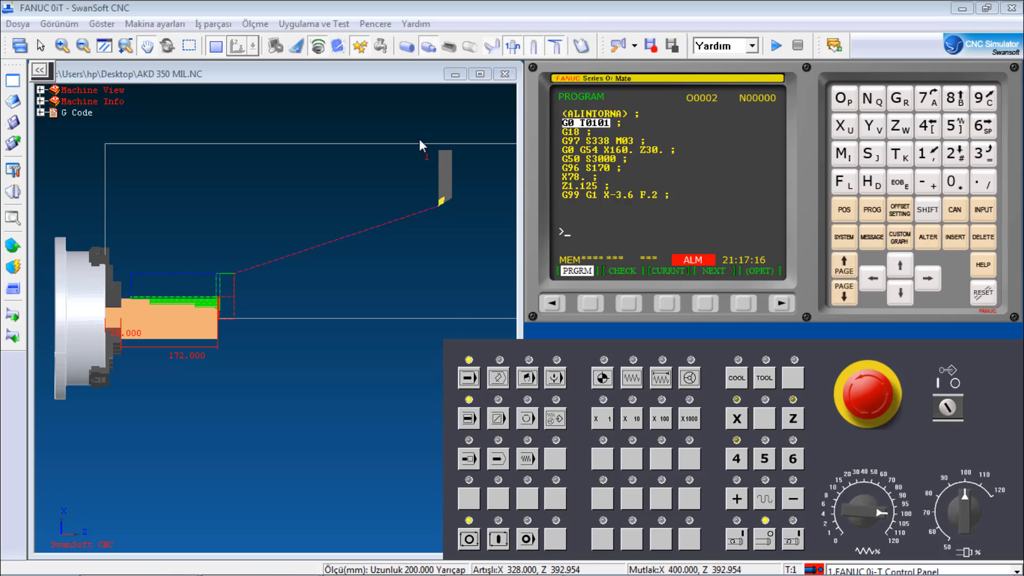
pyautogui.click(501, 541)
pyautogui.click(502, 540)
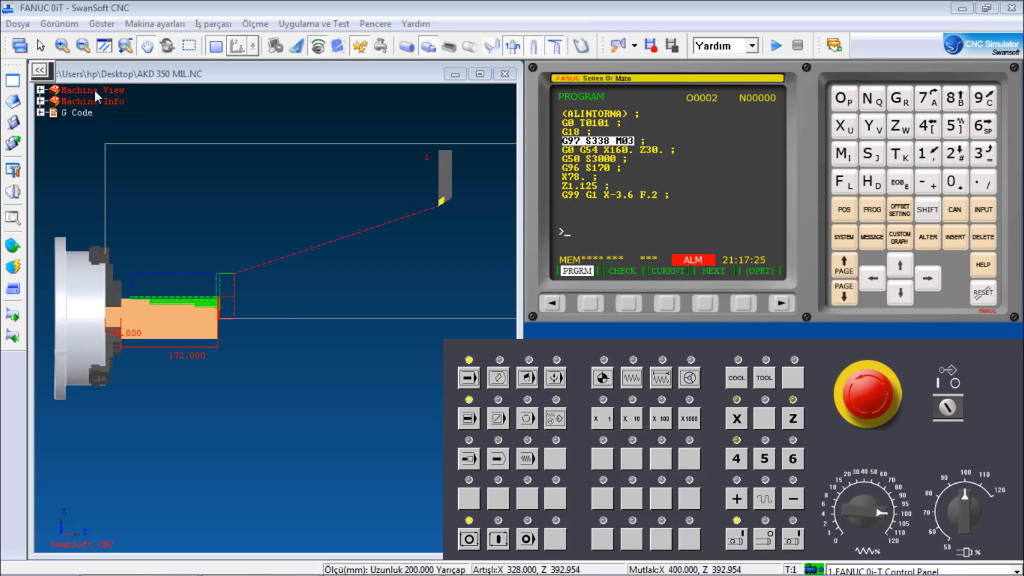
# Hide the toolpath lines in the 2D machine view
pyautogui.click(100, 24)
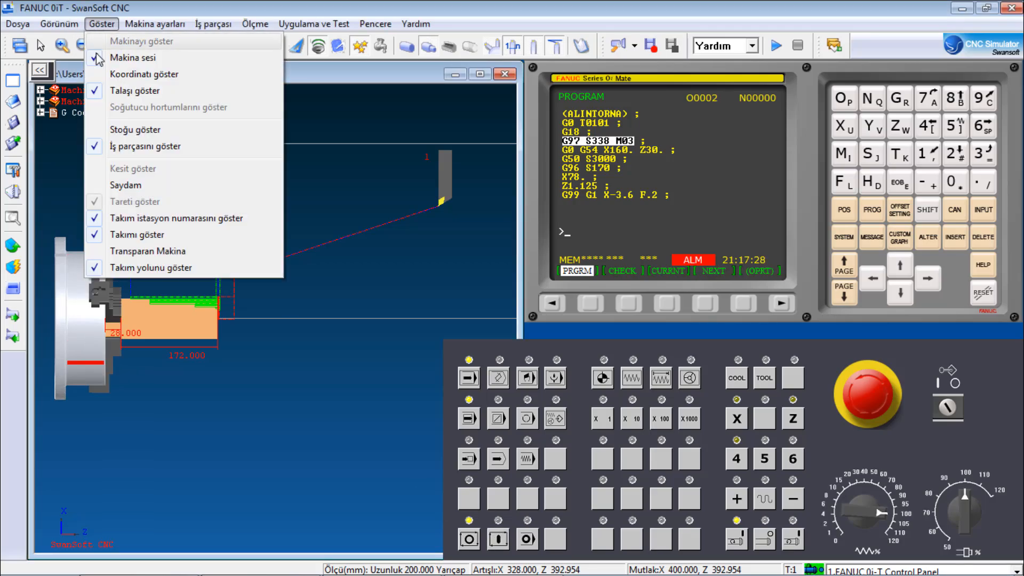
pyautogui.click(121, 268)
pyautogui.scroll(4, 91, 323)
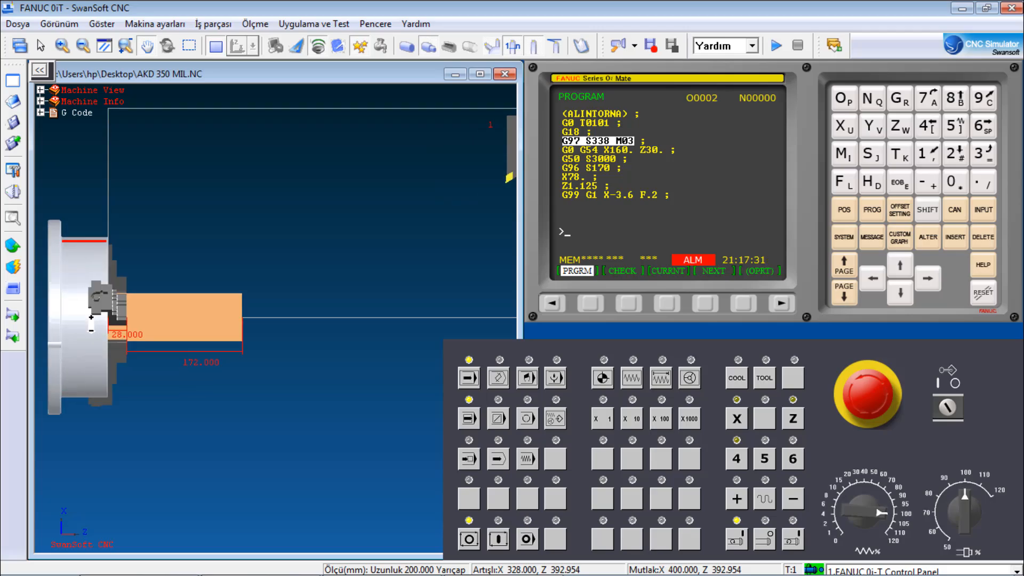
pyautogui.scroll(-2, 91, 322)
pyautogui.scroll(1, 137, 339)
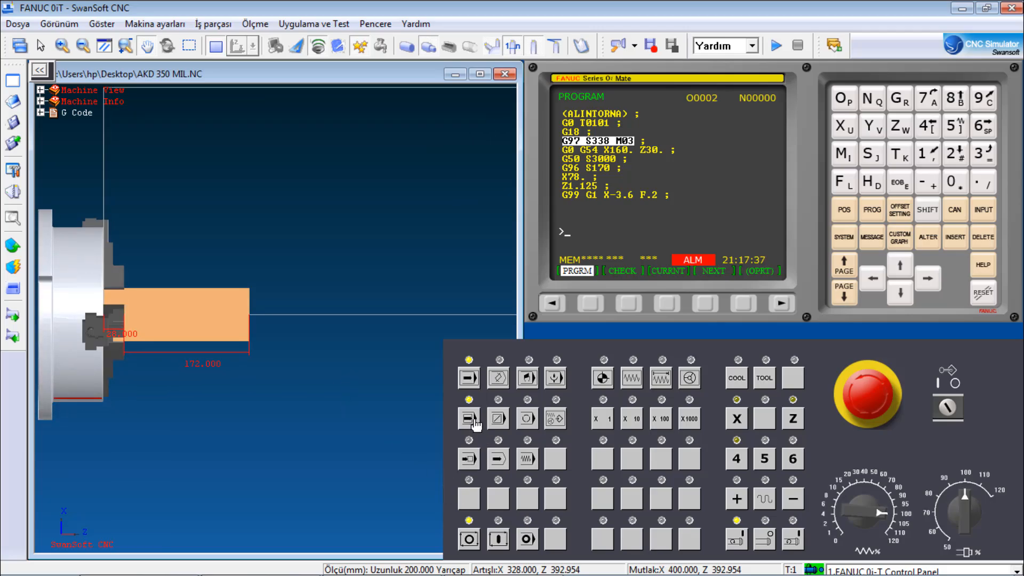
# Execute the rest of tool 1's facing operation block by block through the T0202 tool change
pyautogui.click(501, 542)
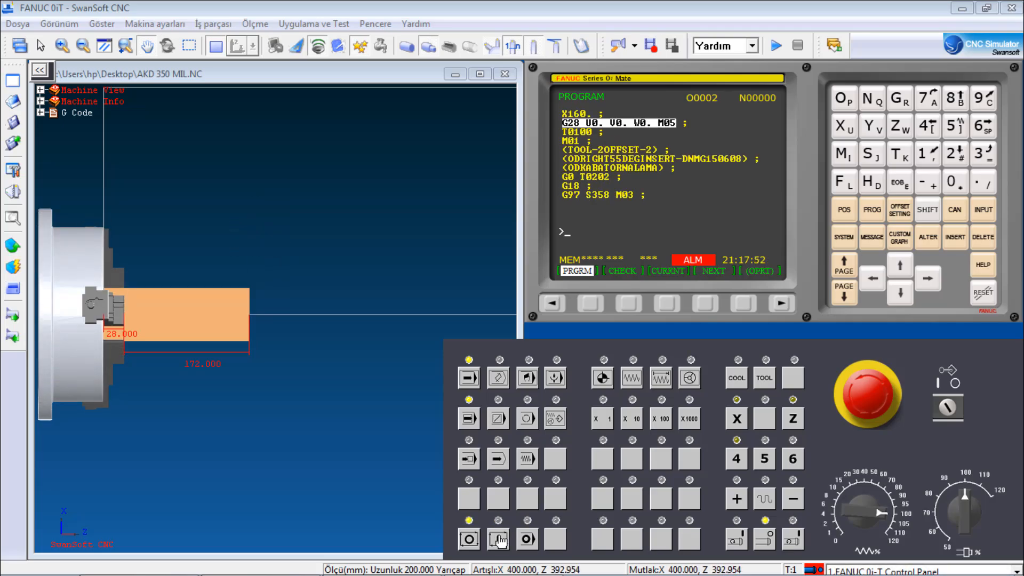
pyautogui.click(498, 539)
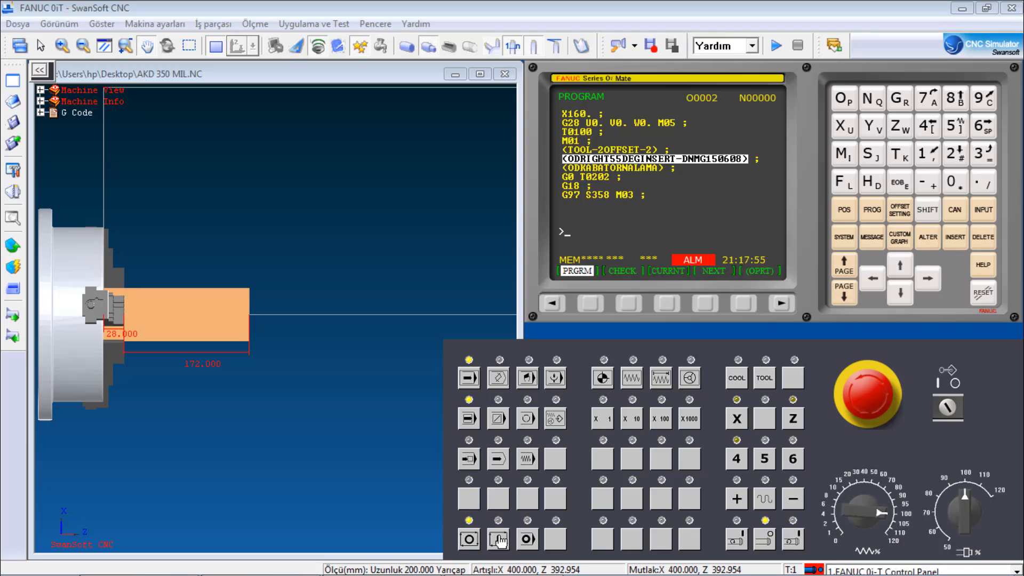
pyautogui.click(499, 539)
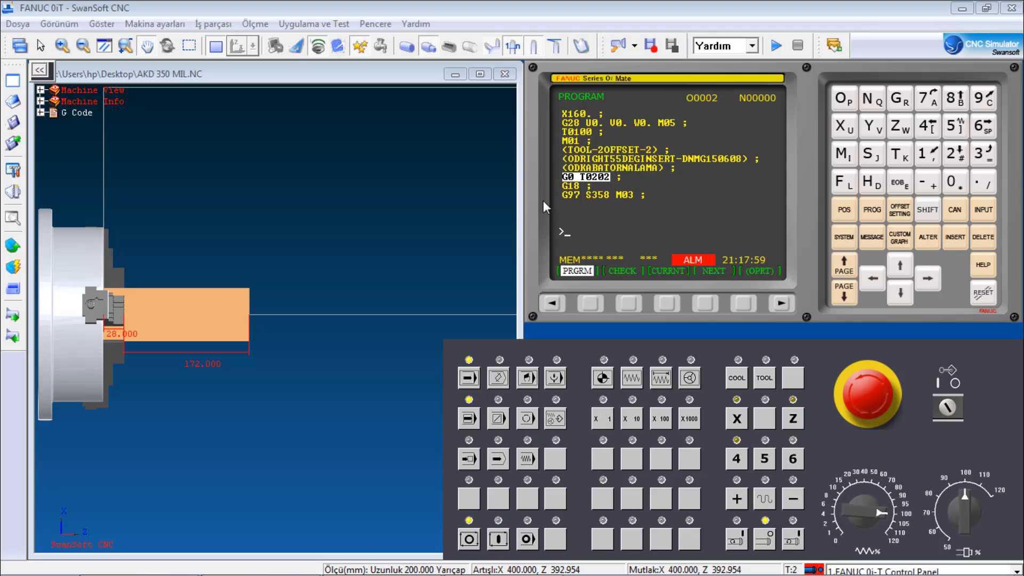
# Execute tool 2's roughing approach block by block, from the G18 block through X70.318
pyautogui.click(498, 539)
pyautogui.click(499, 539)
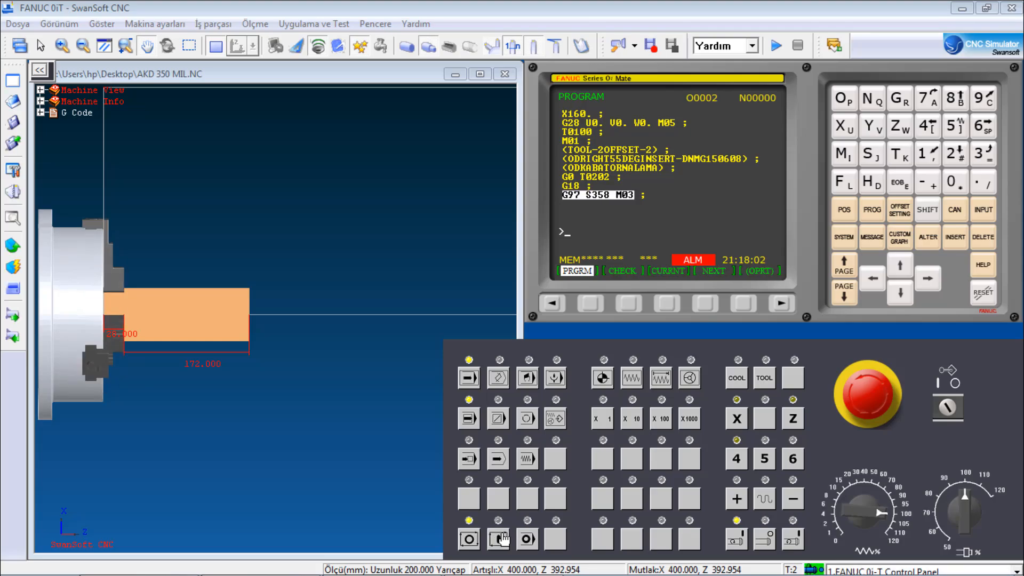
pyautogui.click(500, 539)
pyautogui.click(500, 539)
pyautogui.click(500, 539)
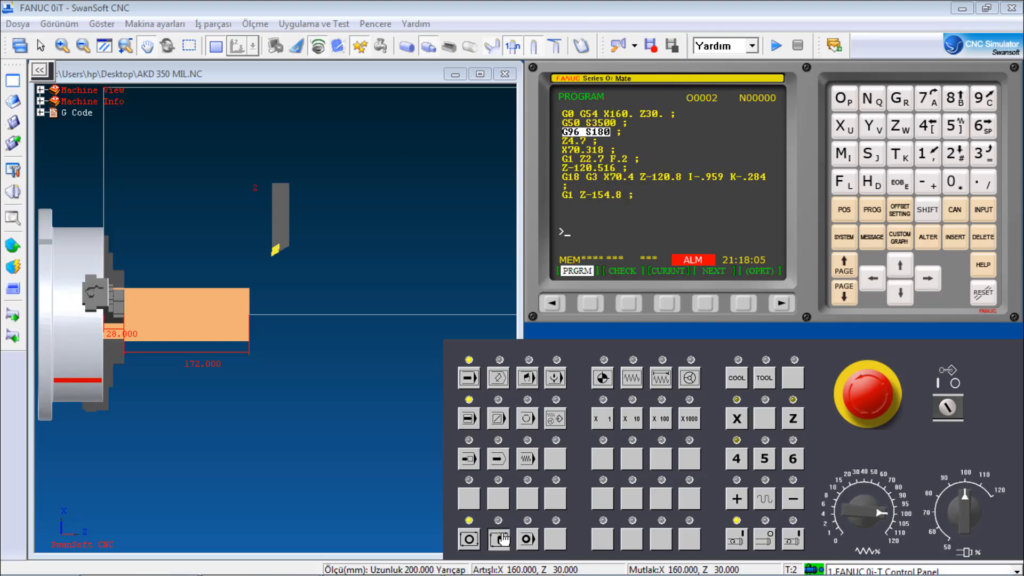
pyautogui.click(499, 539)
pyautogui.click(500, 539)
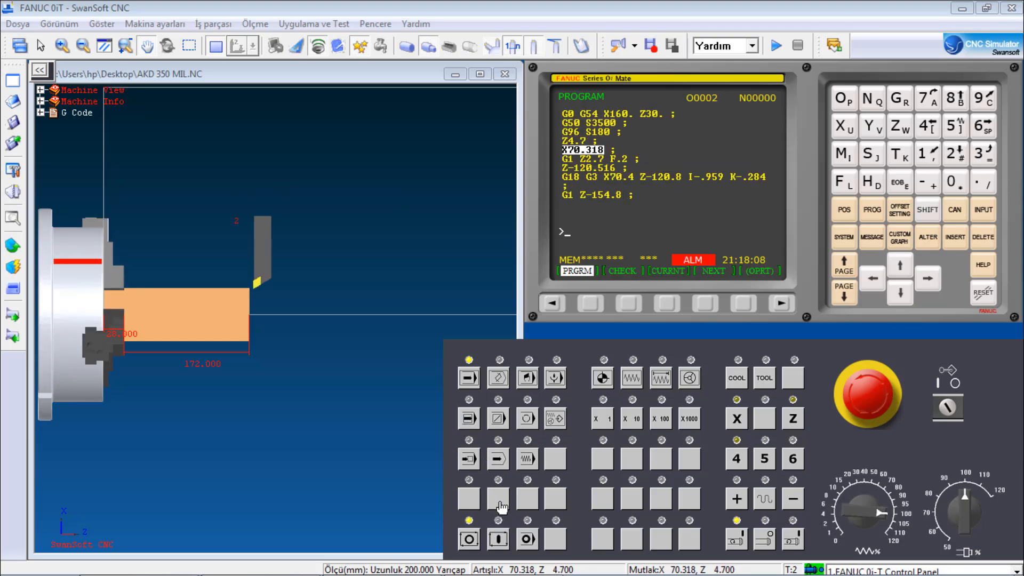
# Run the remaining roughing and finishing blocks of O0002 to the program end to machine the stepped shaft
pyautogui.click(500, 539)
pyautogui.click(791, 491)
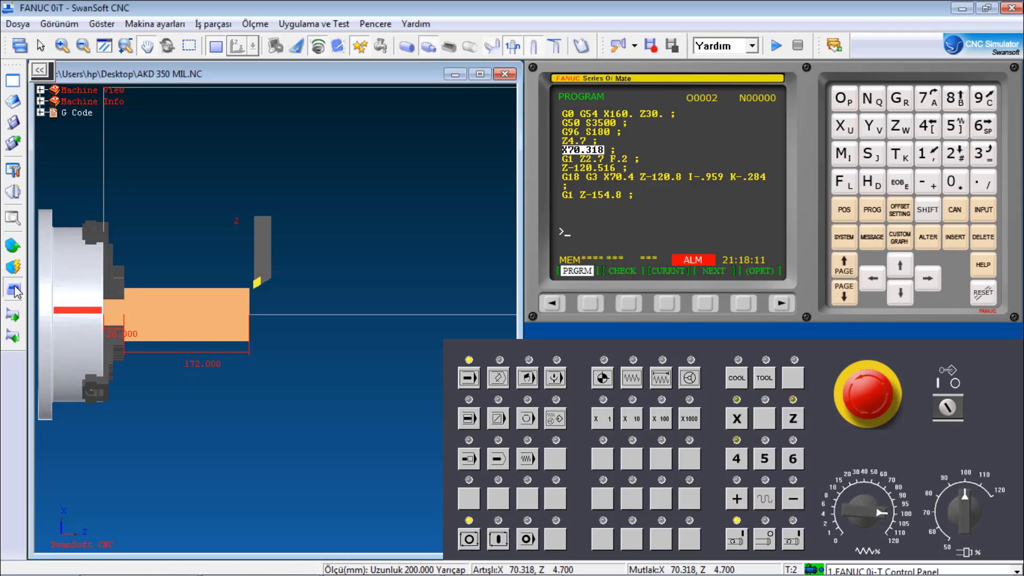
pyautogui.click(498, 539)
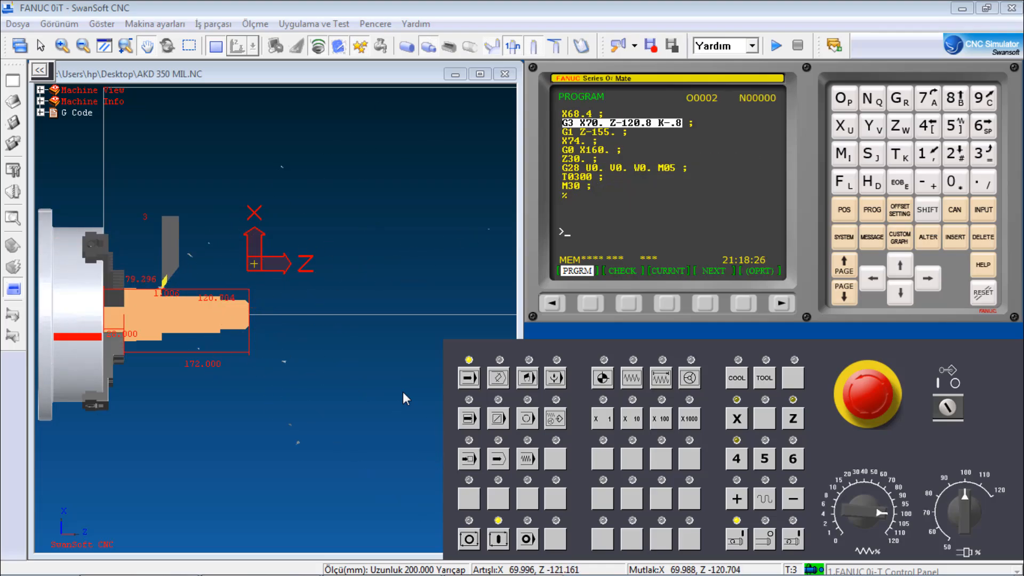
pyautogui.scroll(5, 173, 304)
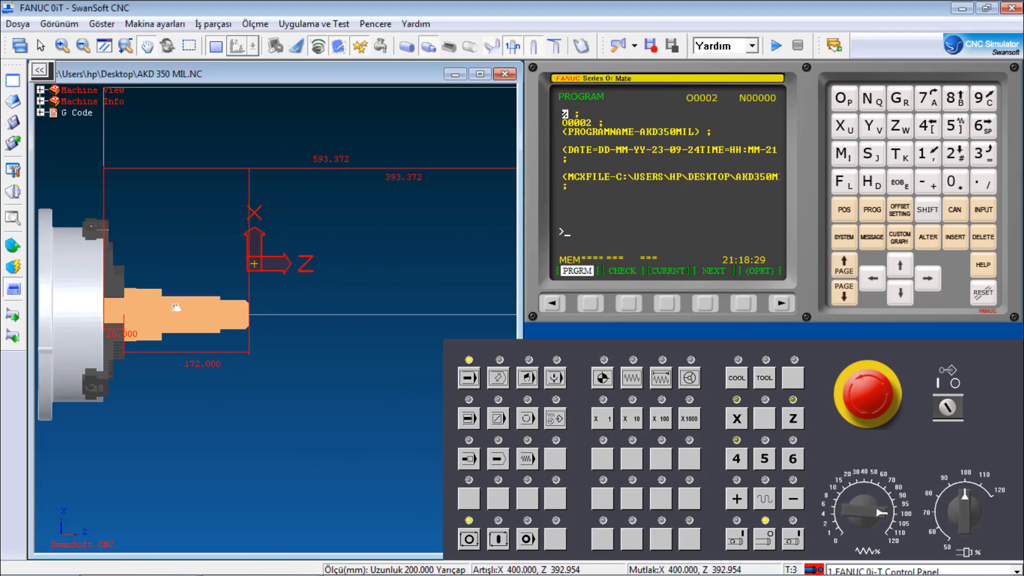
# Move the machine operation panel clear of the 2D view and examine the machined shaft's stepped profile
pyautogui.scroll(6, 173, 304)
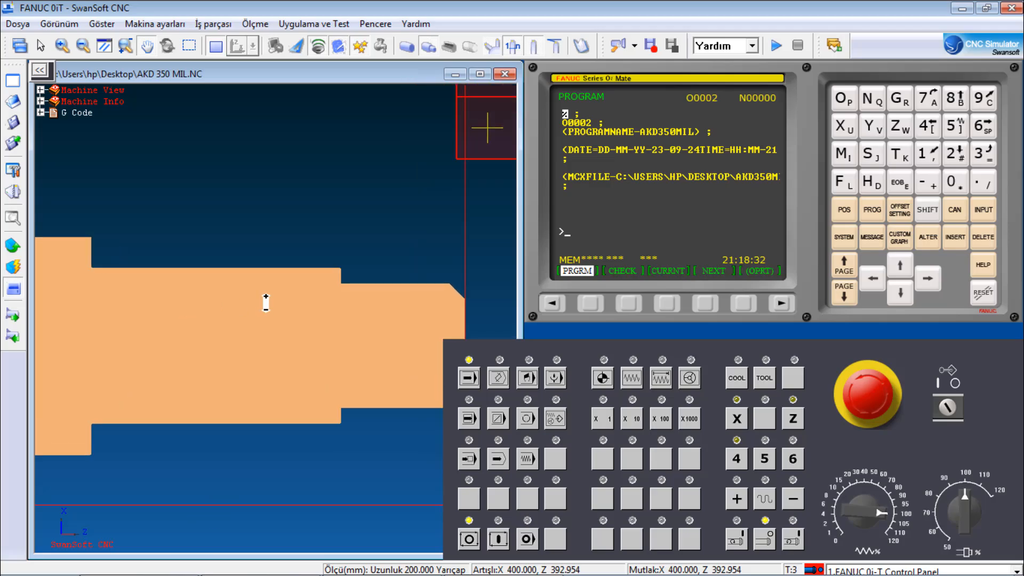
pyautogui.scroll(-1, 156, 293)
pyautogui.moveTo(482, 347); pyautogui.dragTo(557, 333)
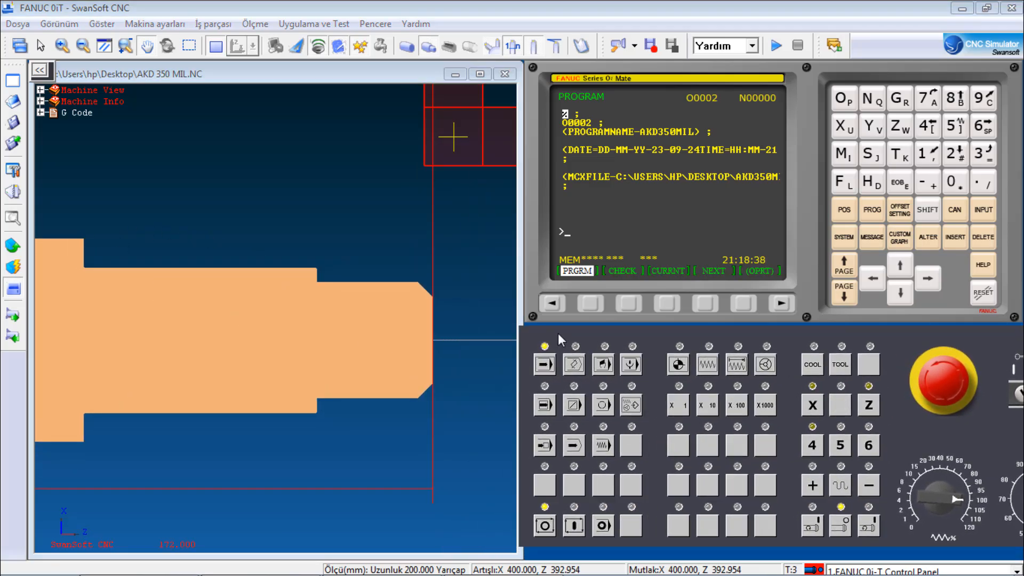
pyautogui.click(380, 314)
pyautogui.scroll(-3, 377, 308)
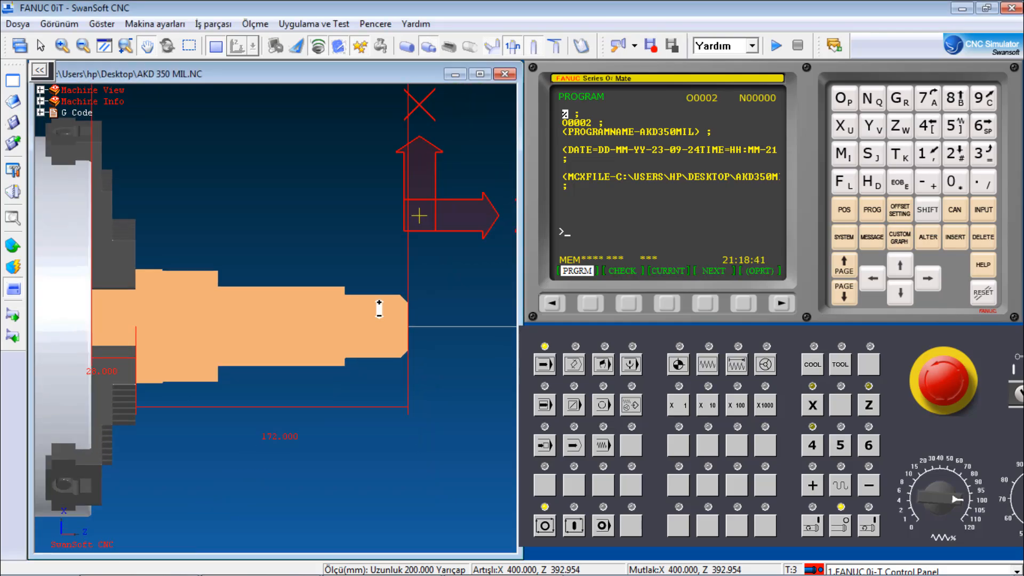
# Inspect the surface quality and diameters of the shaft's steps and chamfered end, and exit measuring mode
pyautogui.click(255, 24)
pyautogui.click(281, 131)
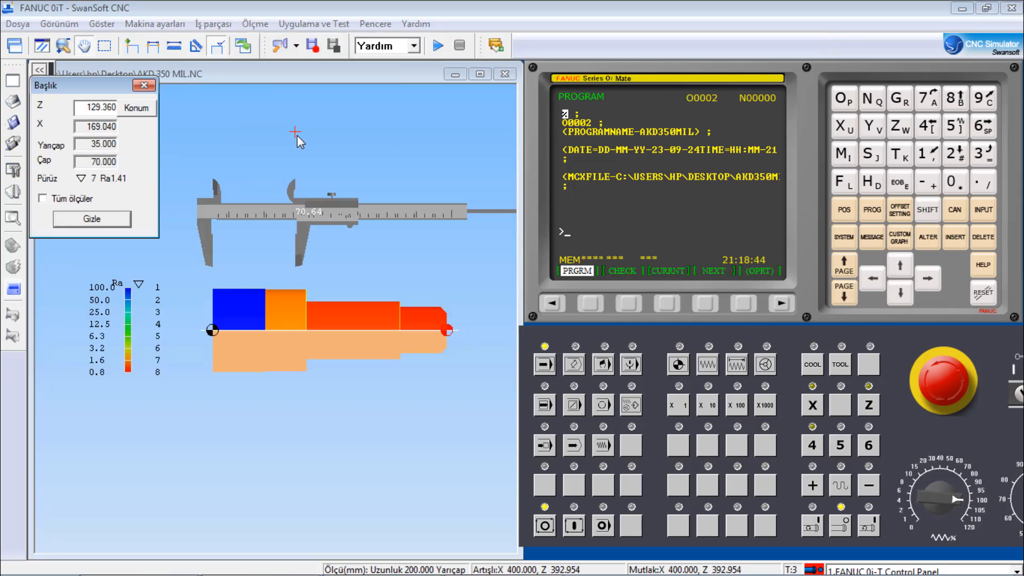
pyautogui.scroll(5, 422, 309)
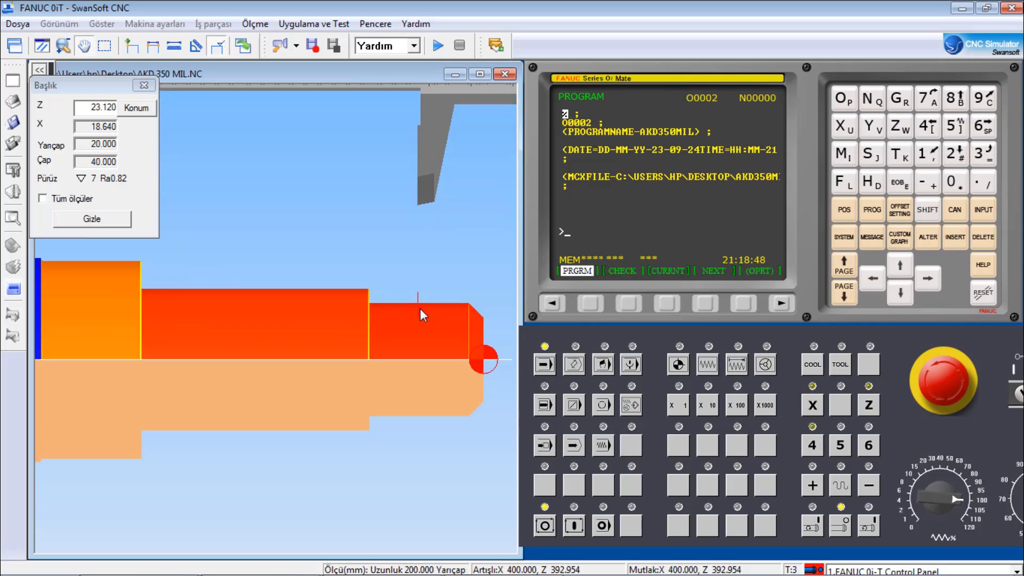
pyautogui.scroll(2, 498, 339)
pyautogui.scroll(-3, 496, 336)
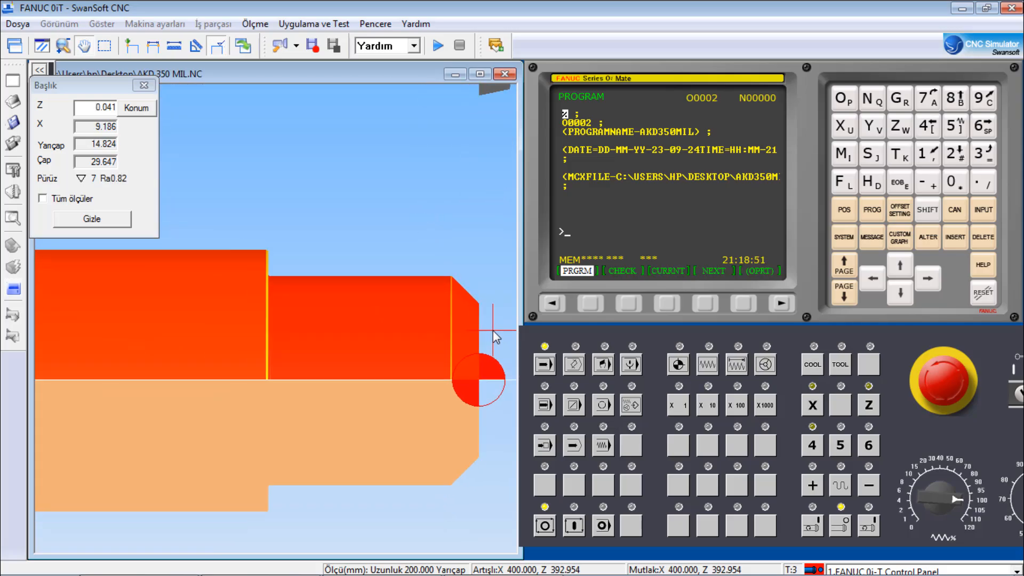
pyautogui.scroll(-5, 493, 332)
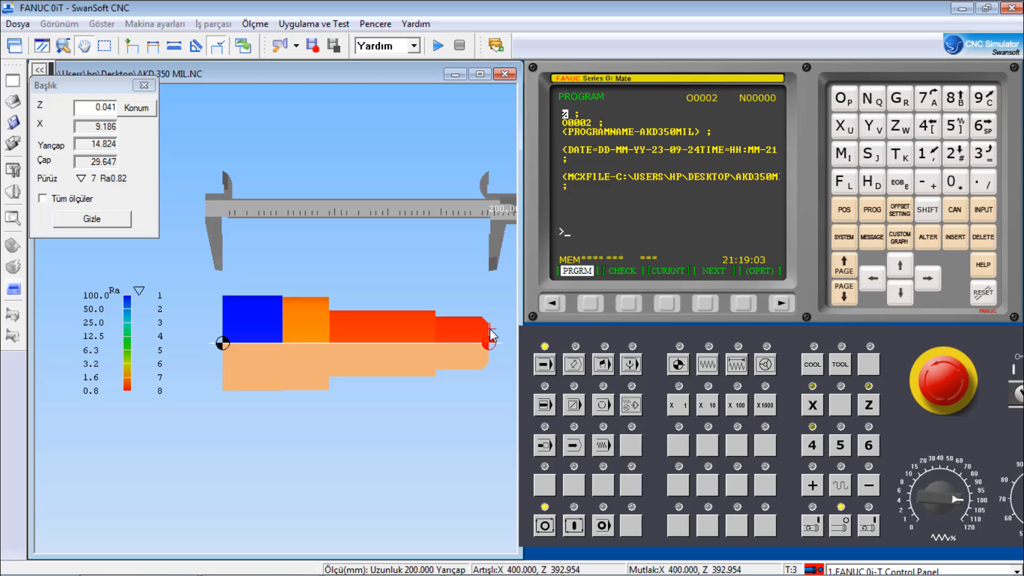
pyautogui.click(490, 331)
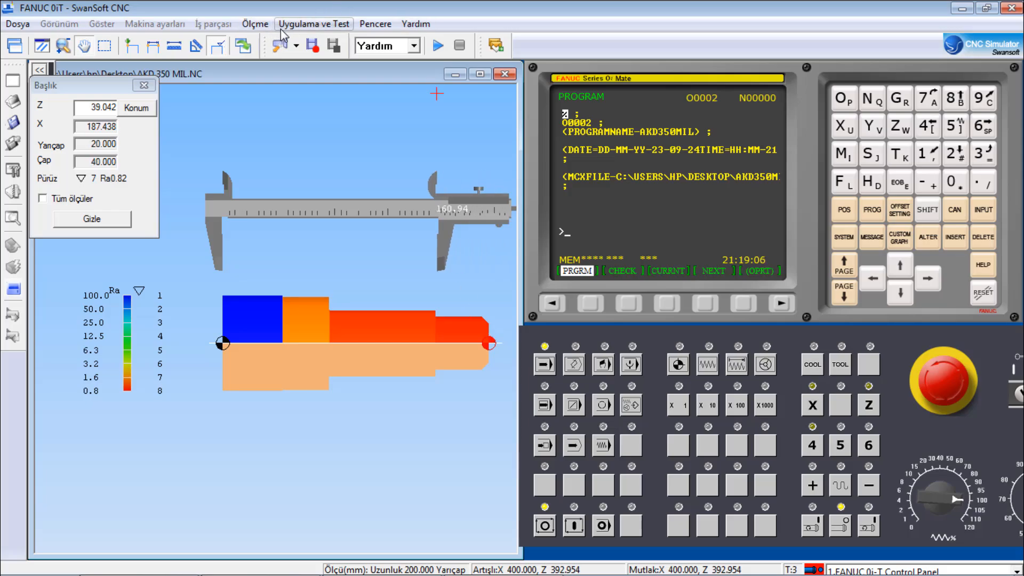
pyautogui.click(255, 23)
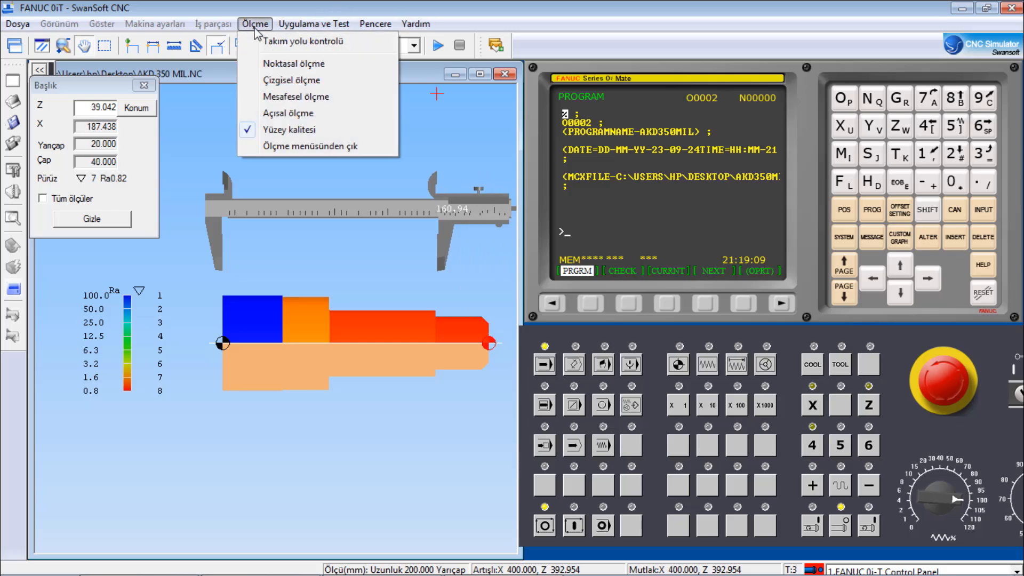
pyautogui.click(280, 148)
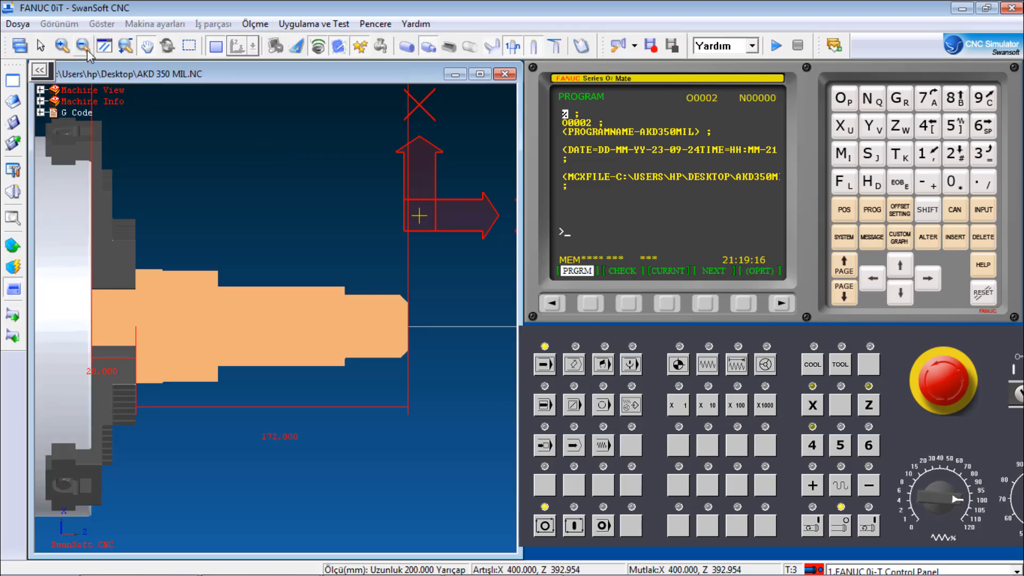
# Switch the machine view to 3D and examine the finished stepped shaft in the chuck up close
pyautogui.moveTo(345, 180); pyautogui.dragTo(274, 149, button='middle')
pyautogui.scroll(3, 391, 198)
pyautogui.scroll(4, 391, 198)
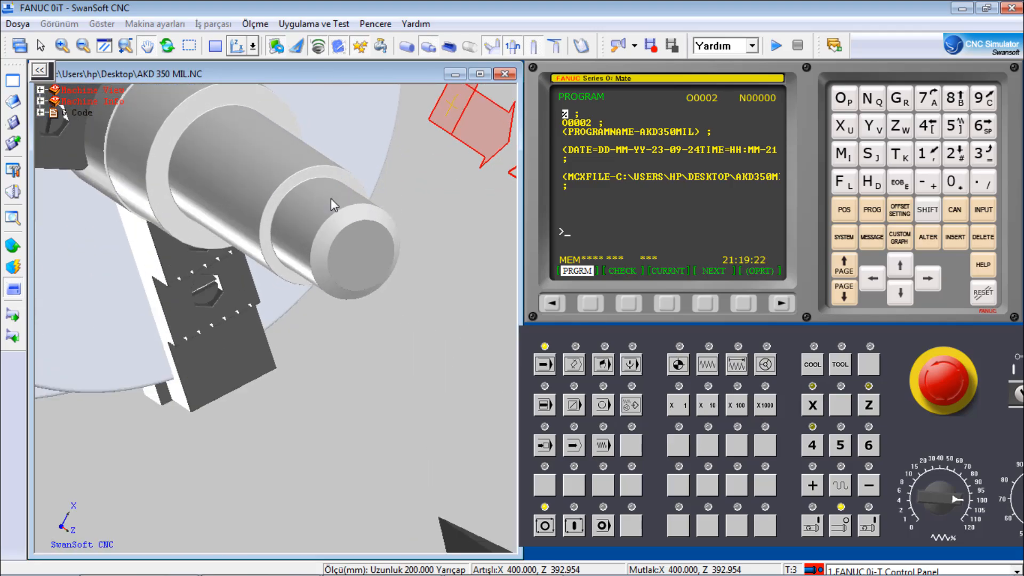
pyautogui.moveTo(332, 206); pyautogui.dragTo(372, 167, button='middle')
pyautogui.scroll(1, 240, 204)
pyautogui.scroll(-2, 245, 204)
pyautogui.moveTo(245, 203); pyautogui.dragTo(231, 221, button='middle')
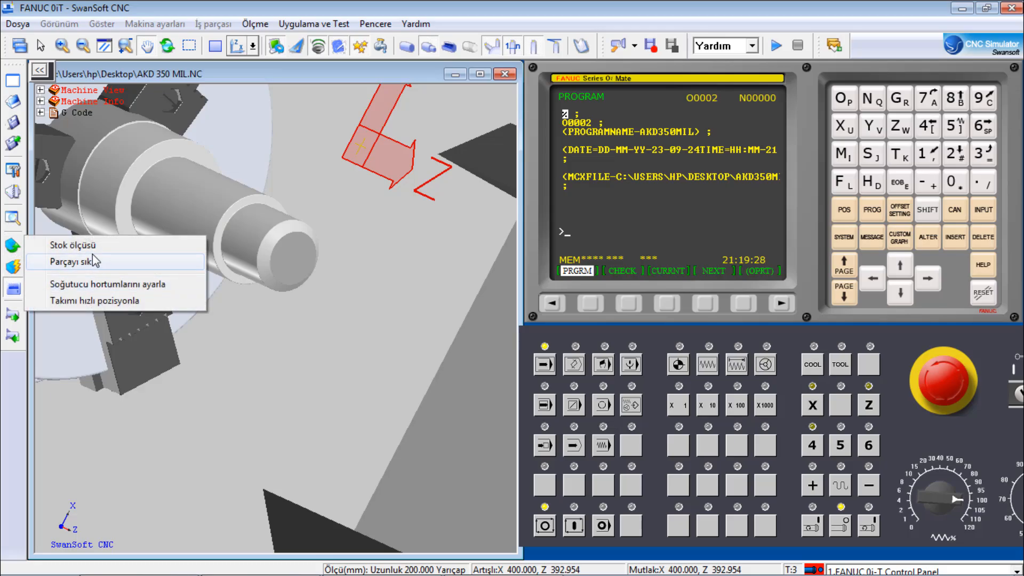
# Renew the workpiece stock as a 72 mm diameter, 200 mm long bar of 08F low-carbon steel
pyautogui.click(123, 246)
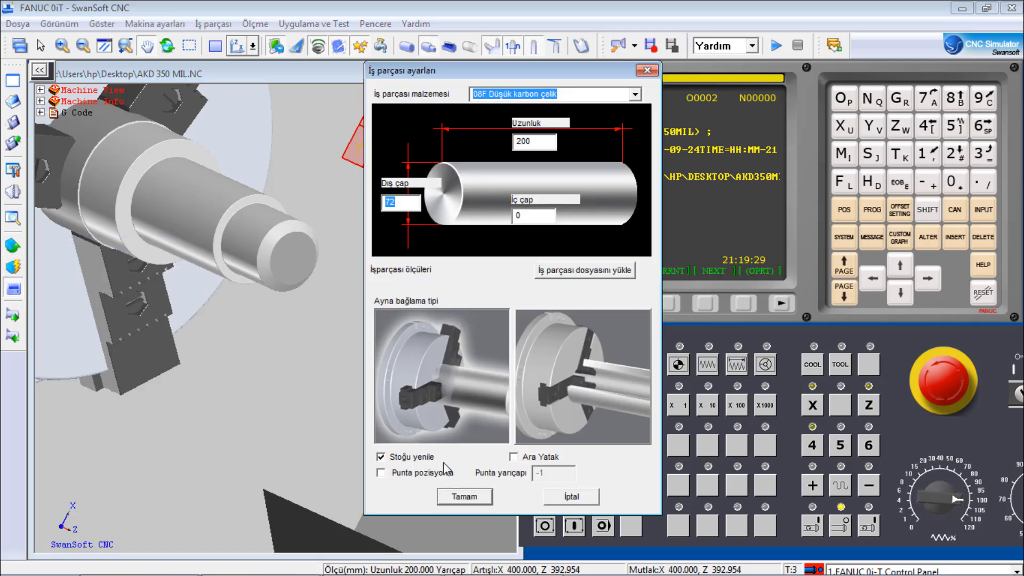
pyautogui.click(466, 497)
pyautogui.moveTo(399, 427); pyautogui.dragTo(356, 292, button='middle')
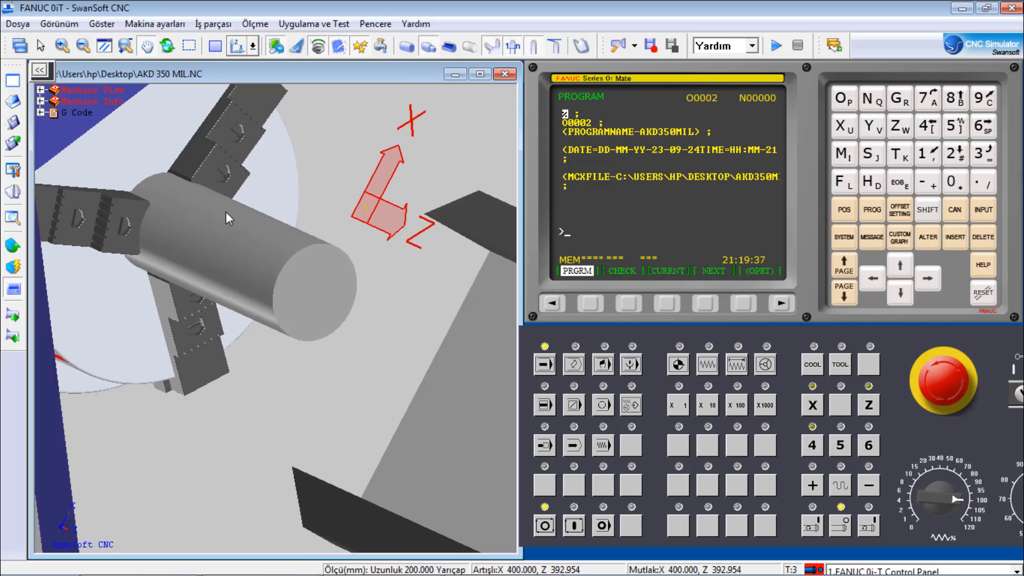
# Frame the chuck and turret in the 3D machine view, reset the control and run O0002 on the fresh stock
pyautogui.moveTo(226, 212); pyautogui.dragTo(281, 234, button='middle')
pyautogui.scroll(-3, 317, 230)
pyautogui.scroll(-2, 317, 231)
pyautogui.scroll(1, 489, 256)
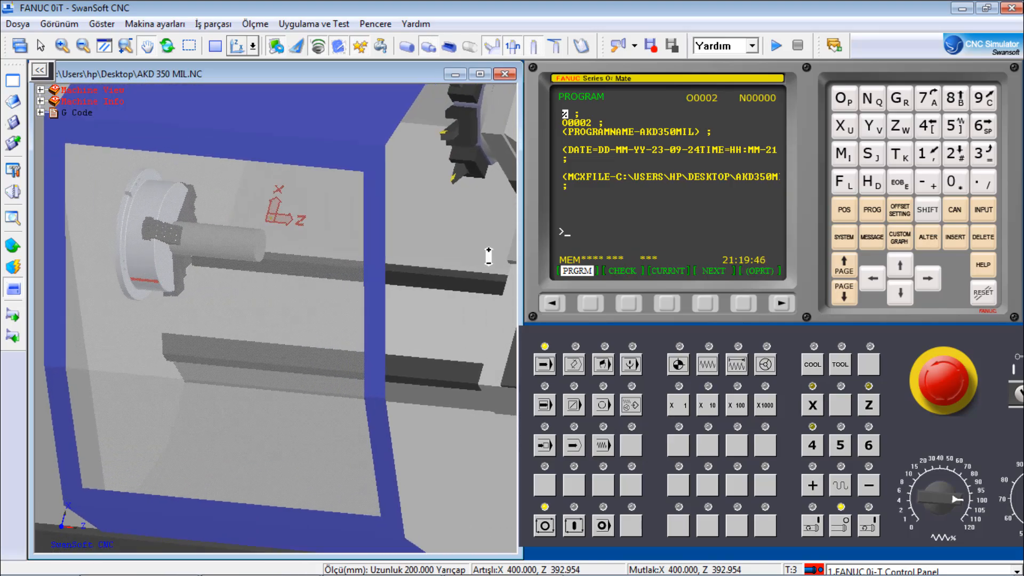
pyautogui.scroll(1, 489, 256)
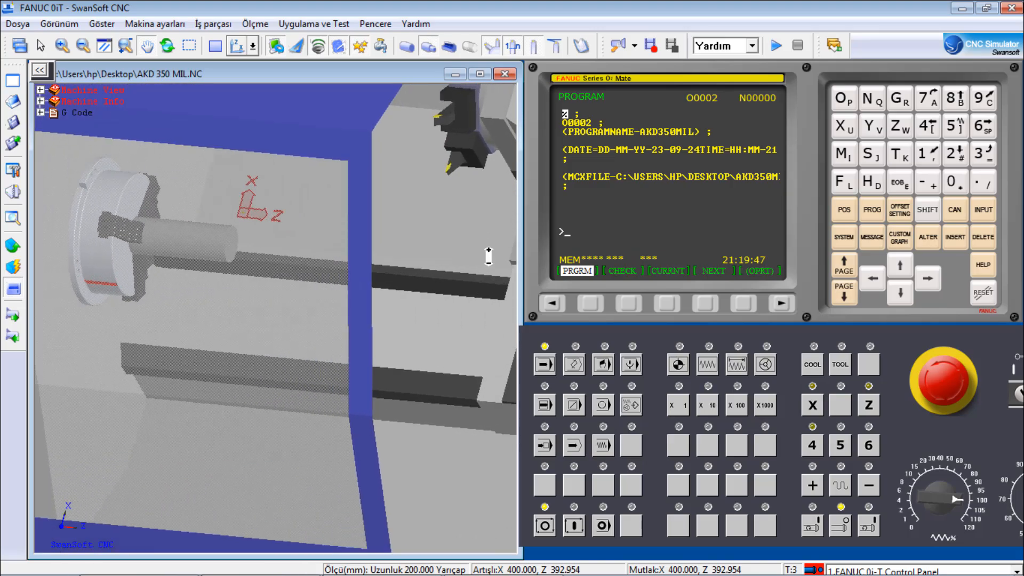
pyautogui.click(990, 292)
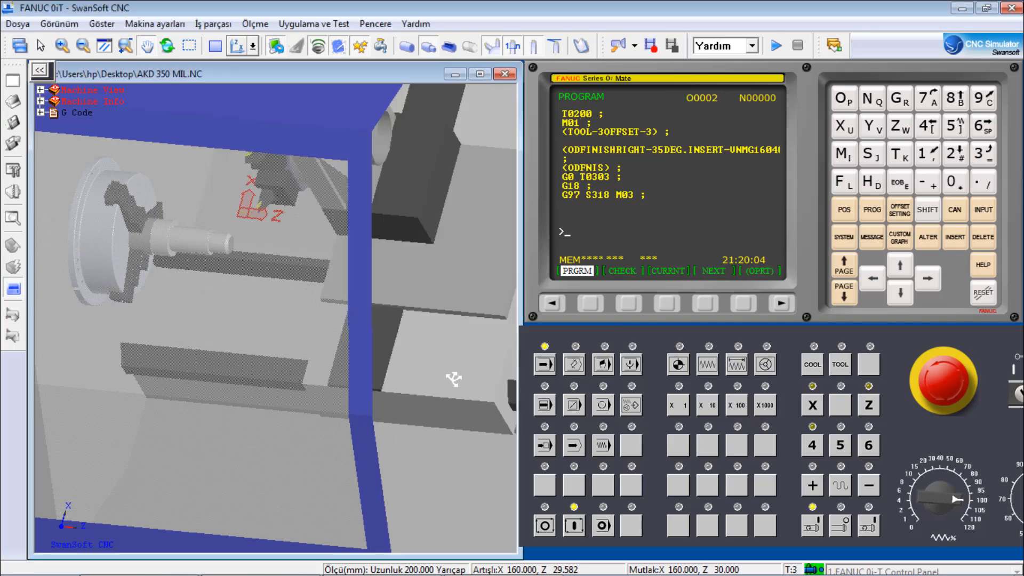
# Follow tool 3's finishing pass in the 3D machine view and examine the machined shaft's steps and chamfer
pyautogui.moveTo(457, 313); pyautogui.dragTo(273, 443)
pyautogui.scroll(10, 312, 323)
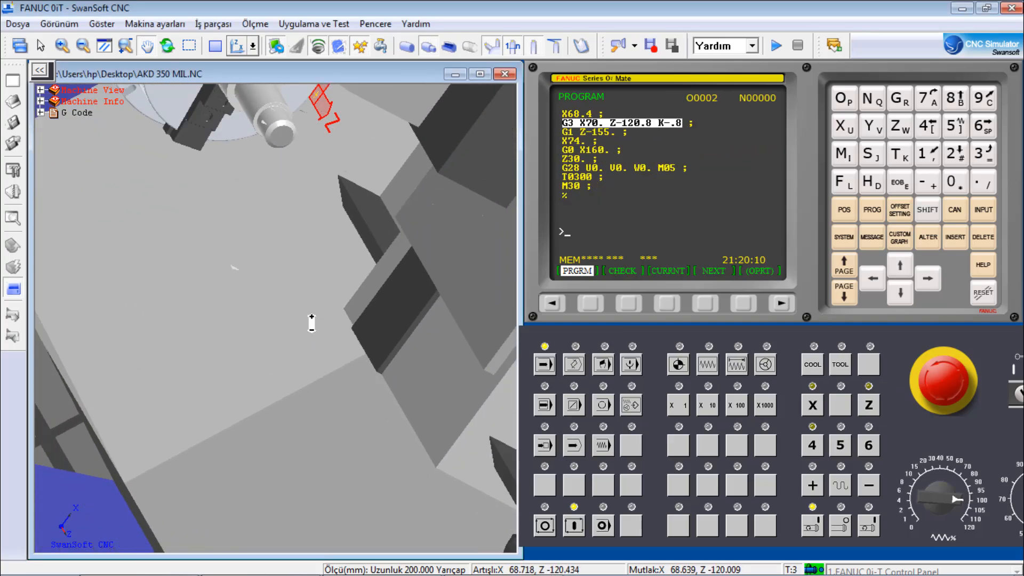
pyautogui.moveTo(329, 288); pyautogui.dragTo(357, 266, button='middle')
pyautogui.scroll(6, 238, 124)
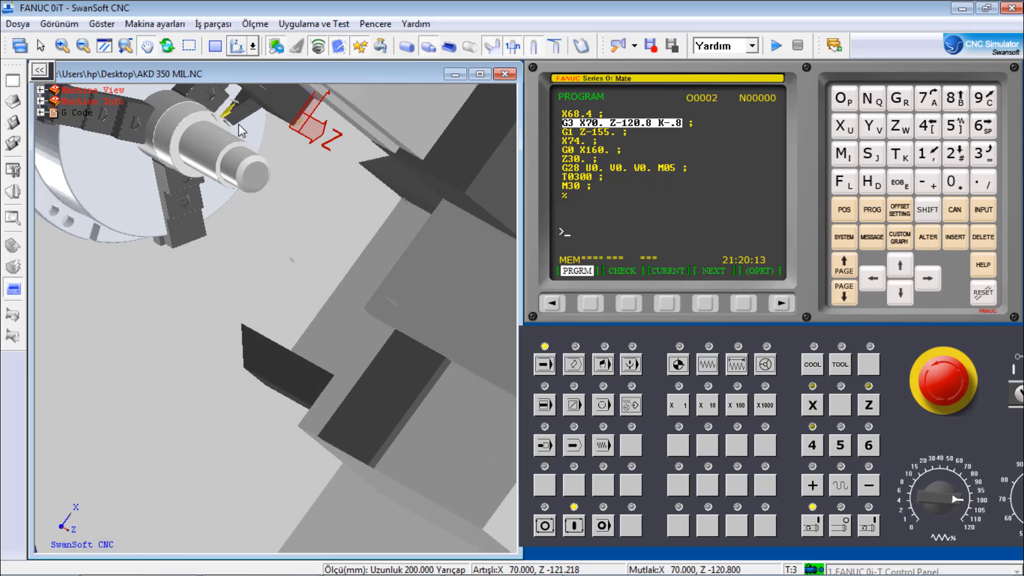
pyautogui.moveTo(237, 116); pyautogui.dragTo(257, 93, button='middle')
pyautogui.scroll(-2, 290, 164)
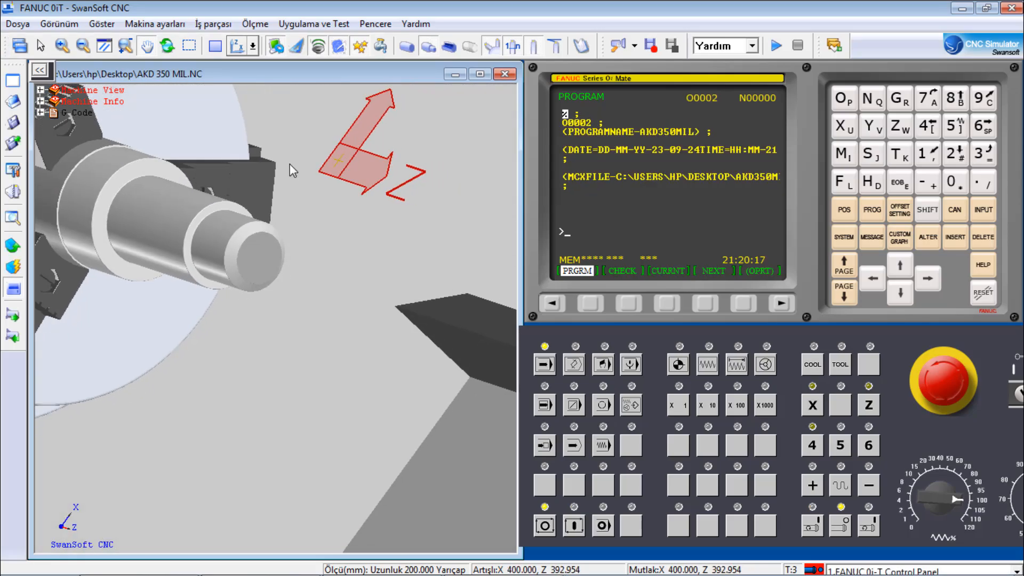
pyautogui.moveTo(290, 166); pyautogui.dragTo(301, 190, button='middle')
pyautogui.scroll(-2, 301, 190)
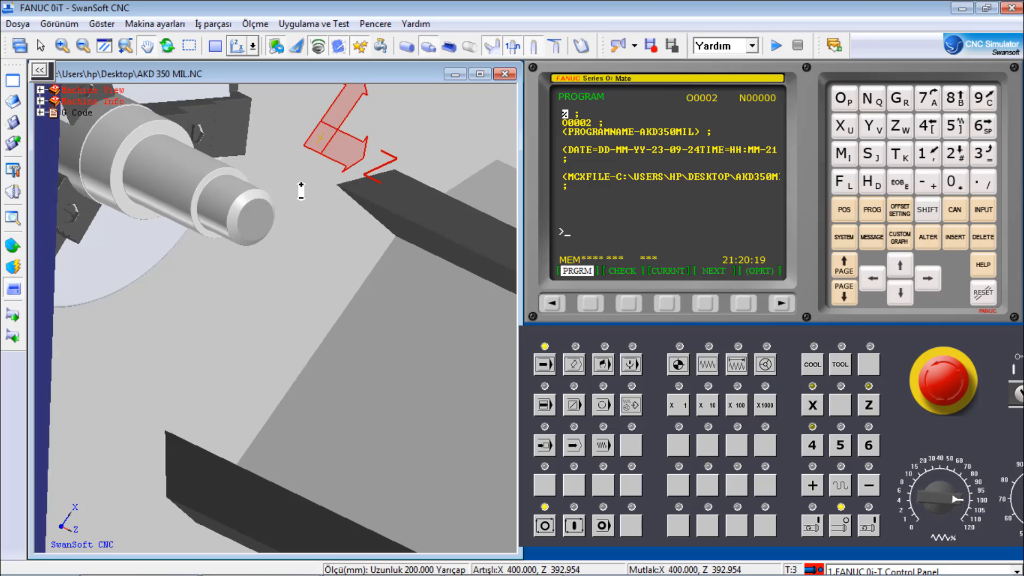
# Reset the control, renew the 72 mm by 200 mm stock and run O0002 again to machine the stepped shaft
pyautogui.click(987, 291)
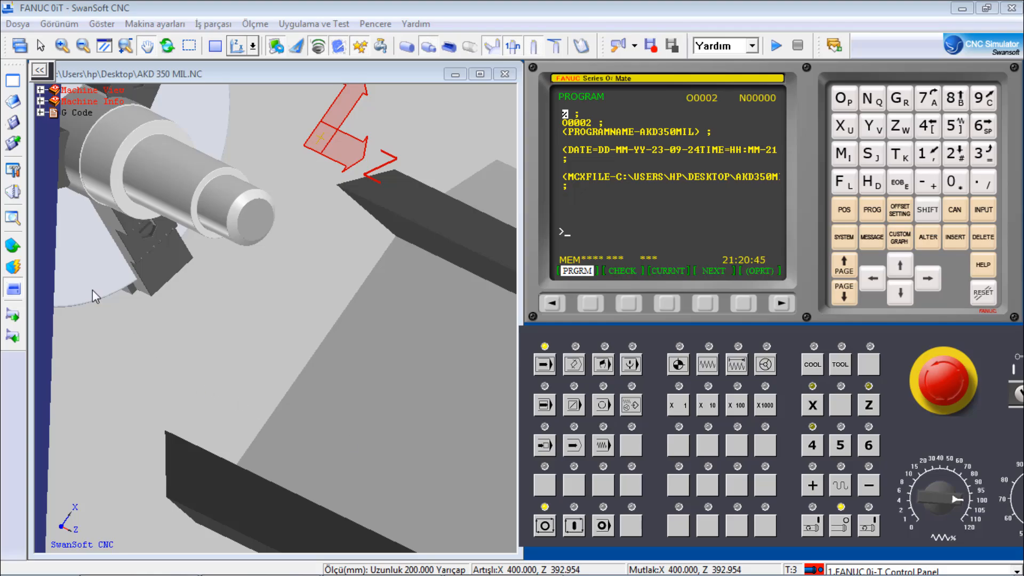
pyautogui.click(13, 246)
pyautogui.click(76, 247)
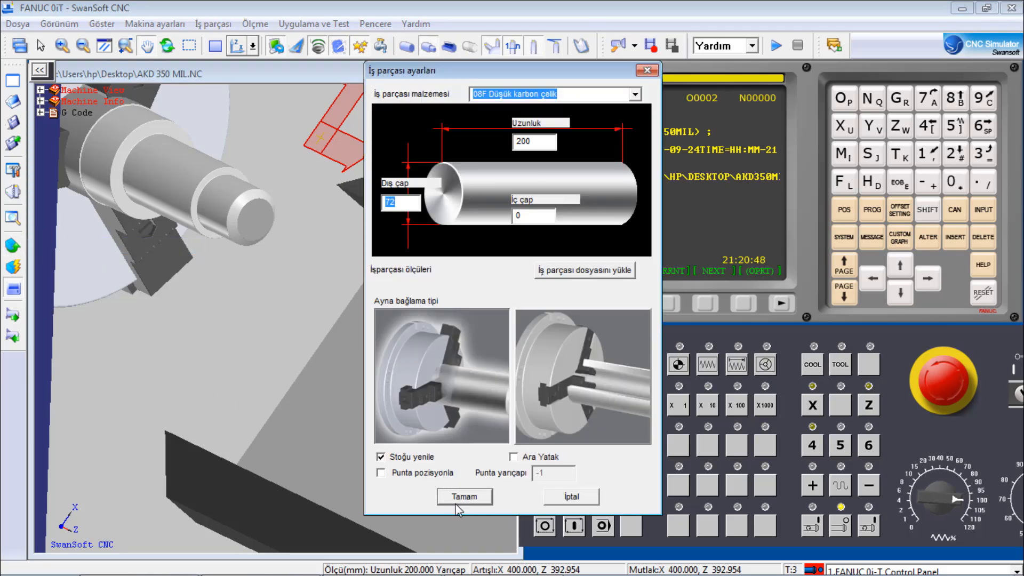
pyautogui.click(463, 495)
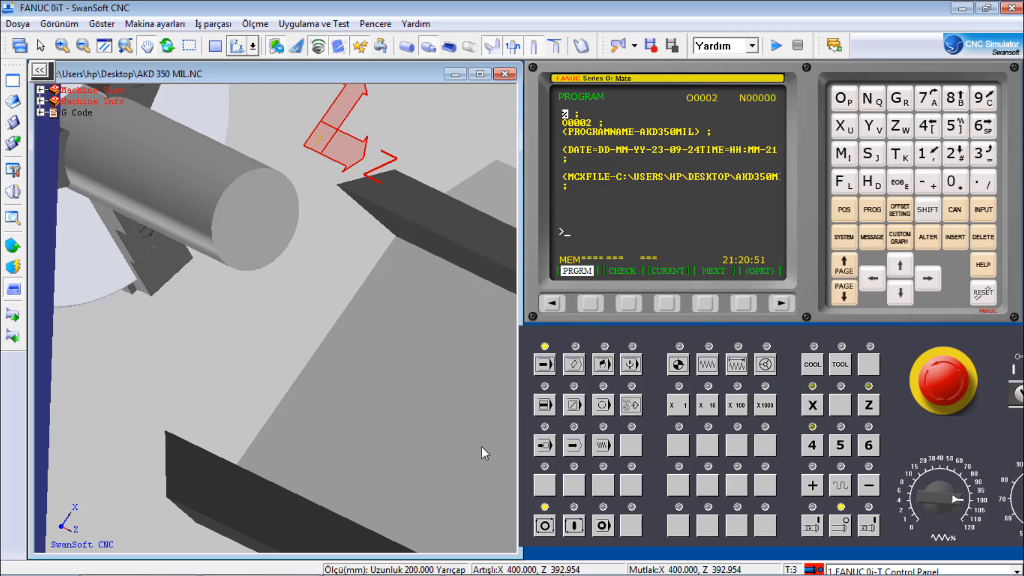
pyautogui.click(573, 524)
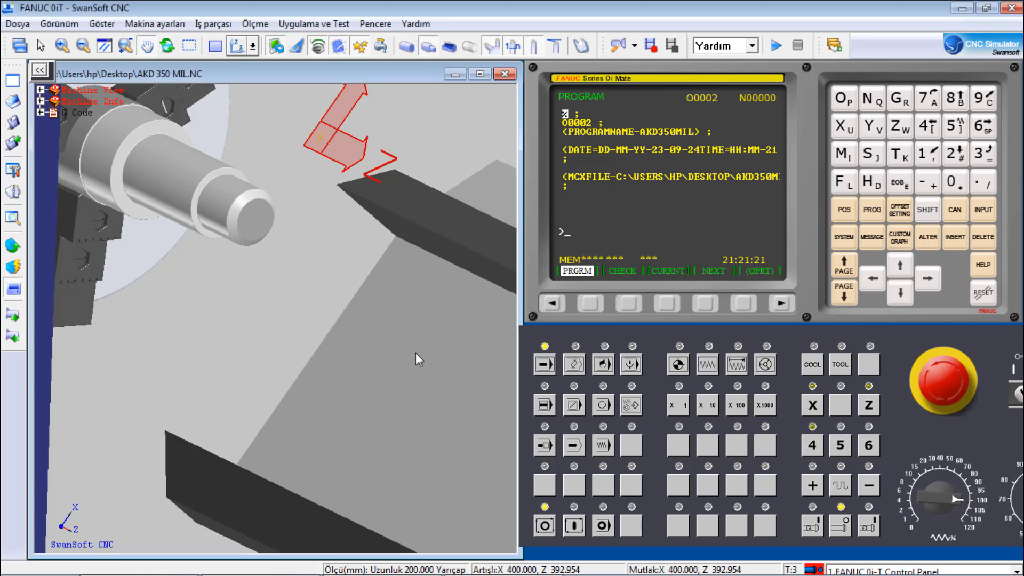
# Switch to Mastercam and view the shaft's lathe toolpaths from an angled orientation
pyautogui.click(113, 573)
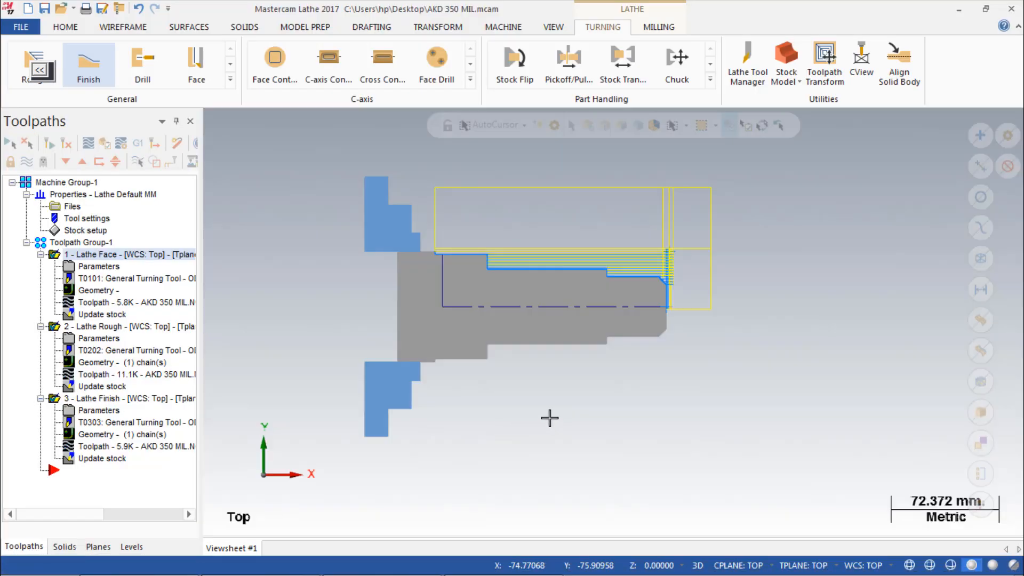
pyautogui.moveTo(549, 418); pyautogui.dragTo(489, 436, button='middle')
pyautogui.scroll(1, 487, 434)
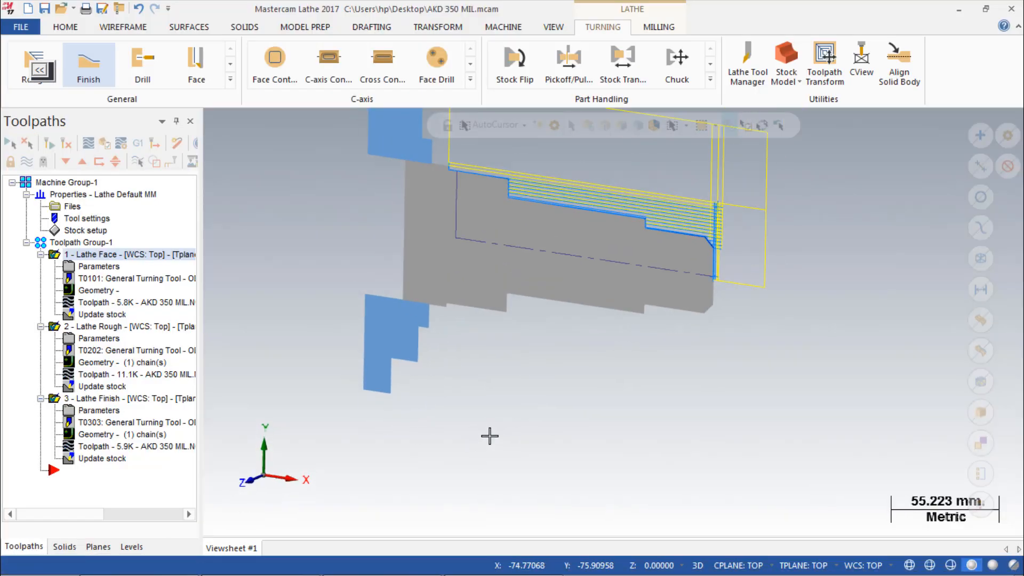